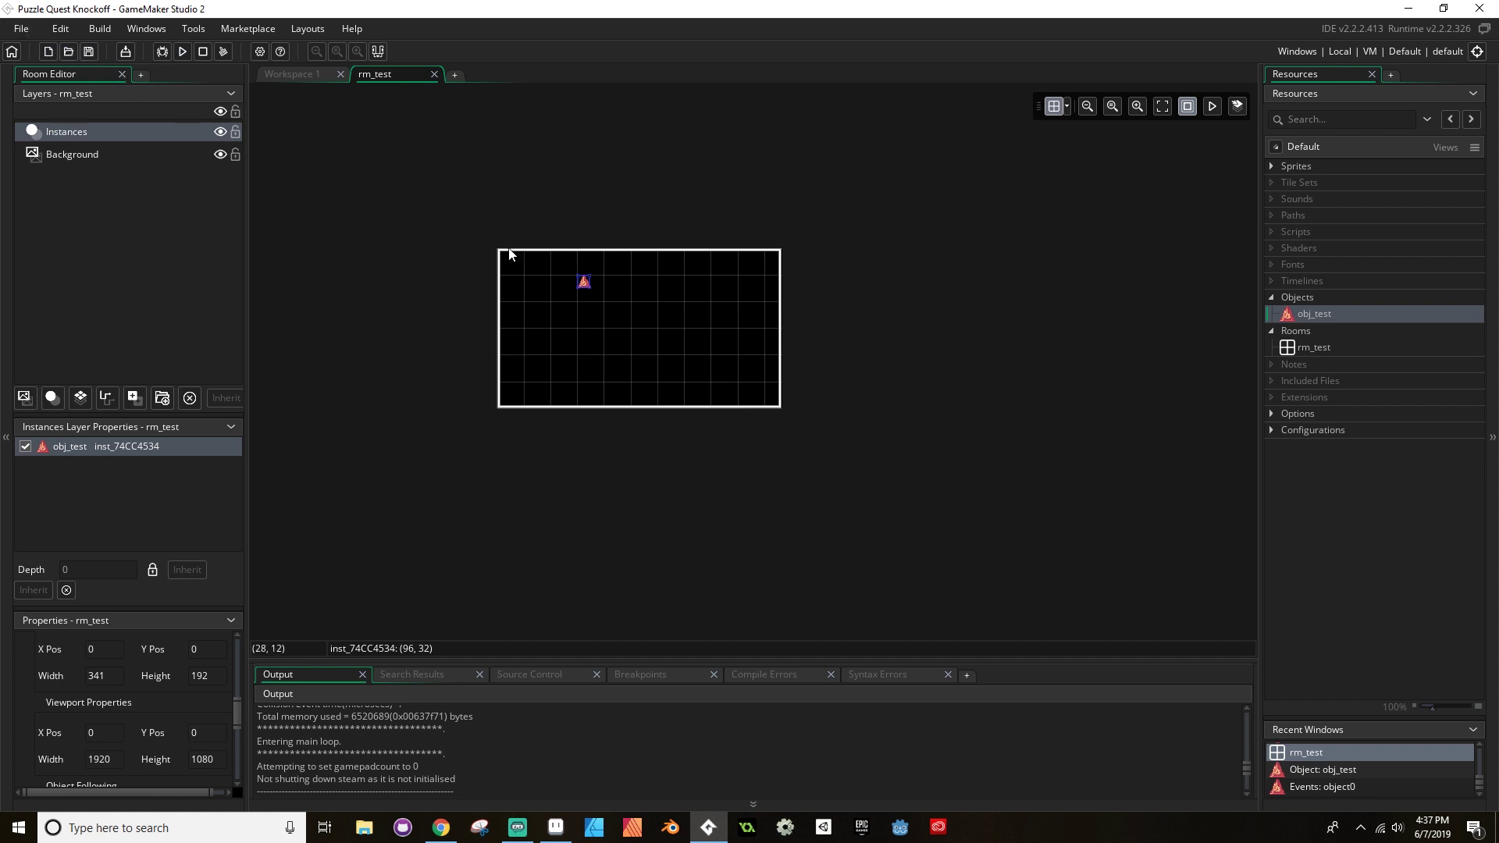
Run the project to test the room containing the red gem object
{"action": "key", "text": "F5"}
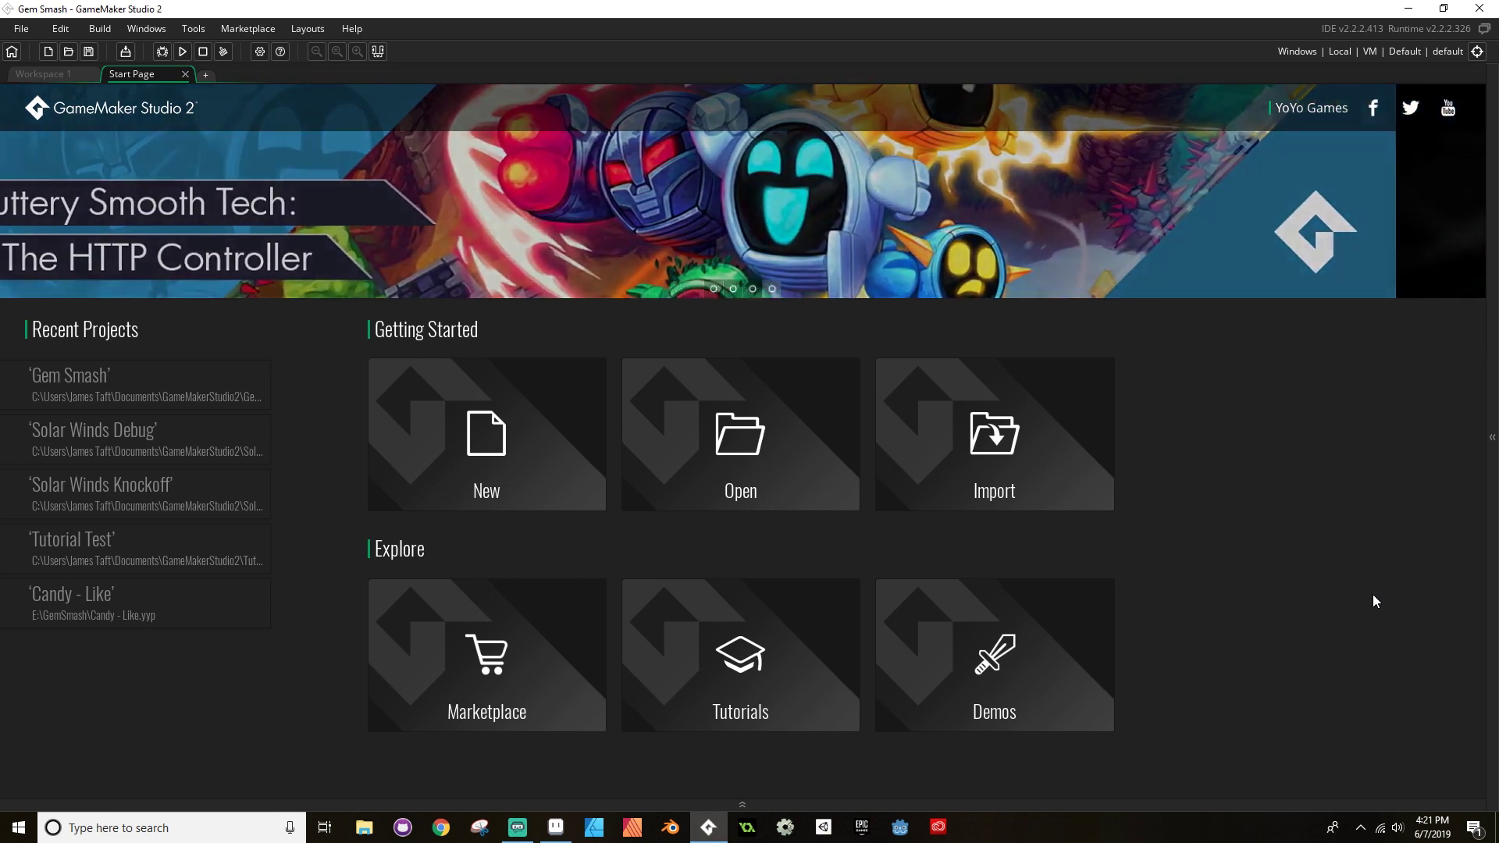
Switch to Chrome and open the Wikipedia Puzzle Quest screenshot from the image results in its own tab to examine the game board
{"action": "key", "text": "alt+Tab"}
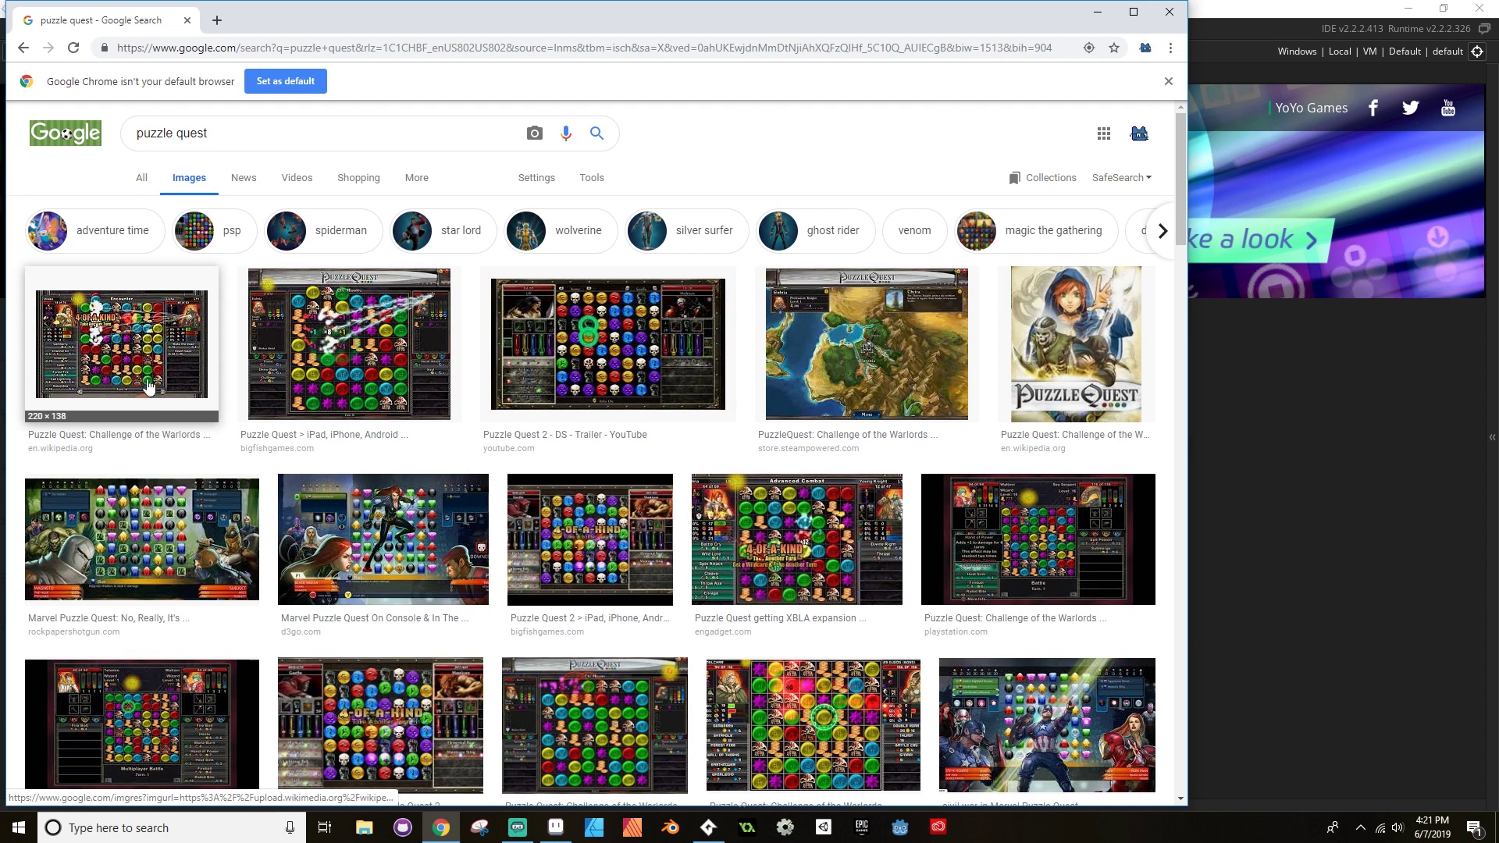
{"action": "left_click", "coordinate": [117, 365]}
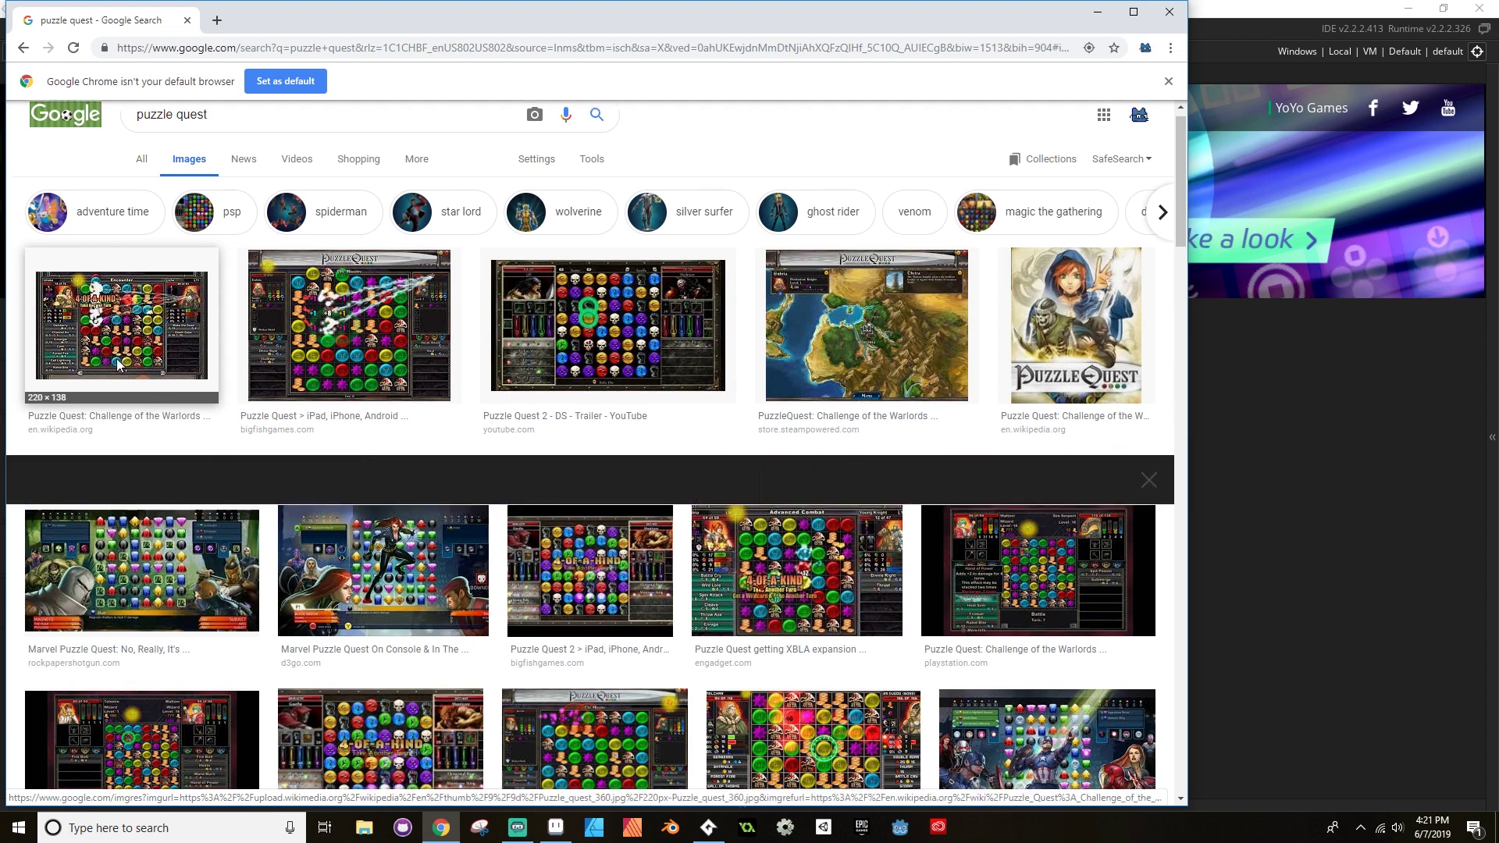
{"action": "right_click", "coordinate": [364, 482]}
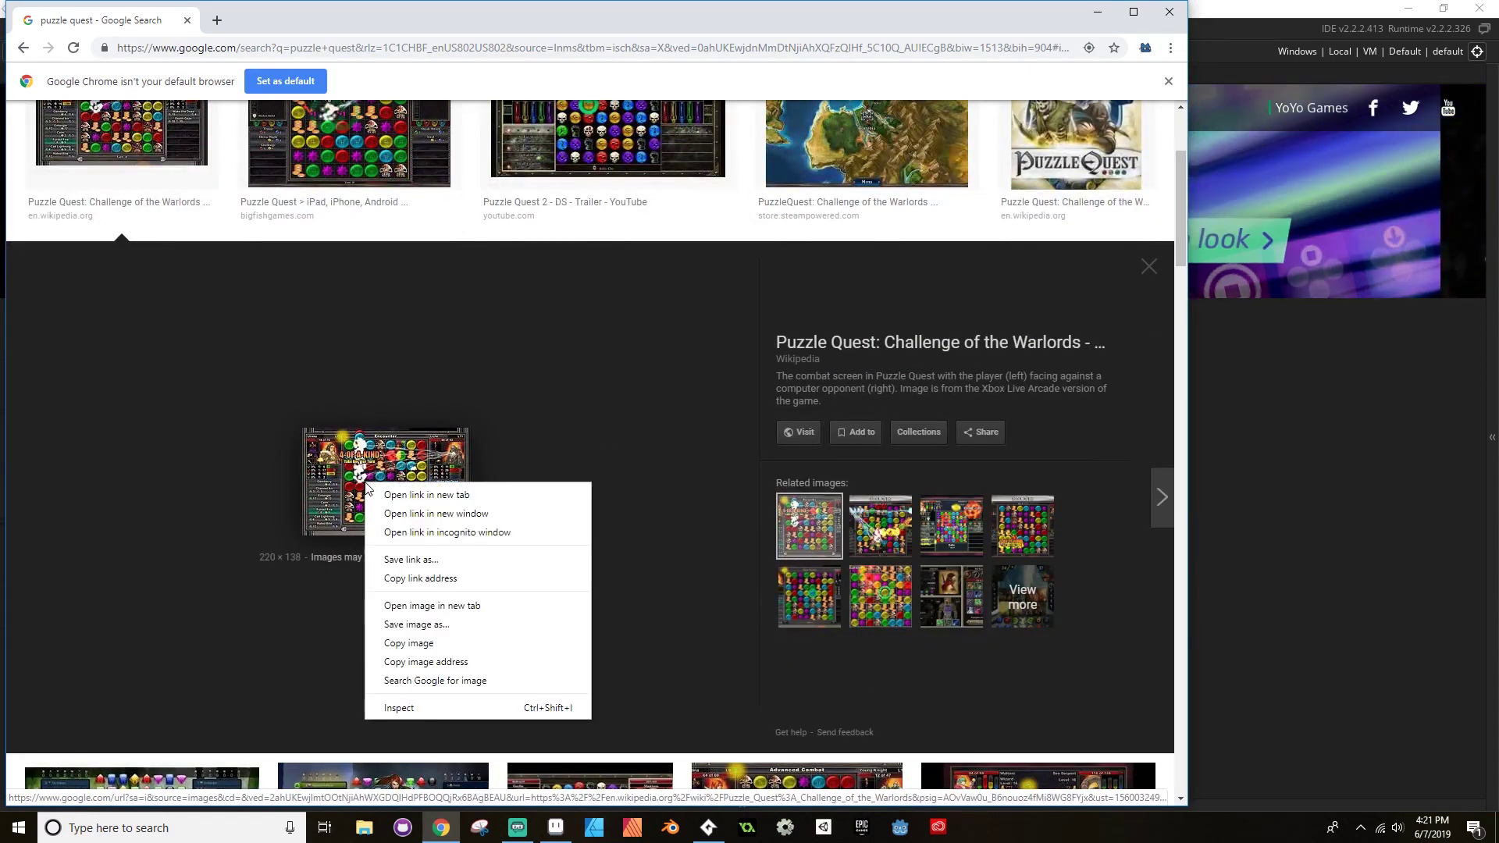
{"action": "left_click", "coordinate": [448, 496]}
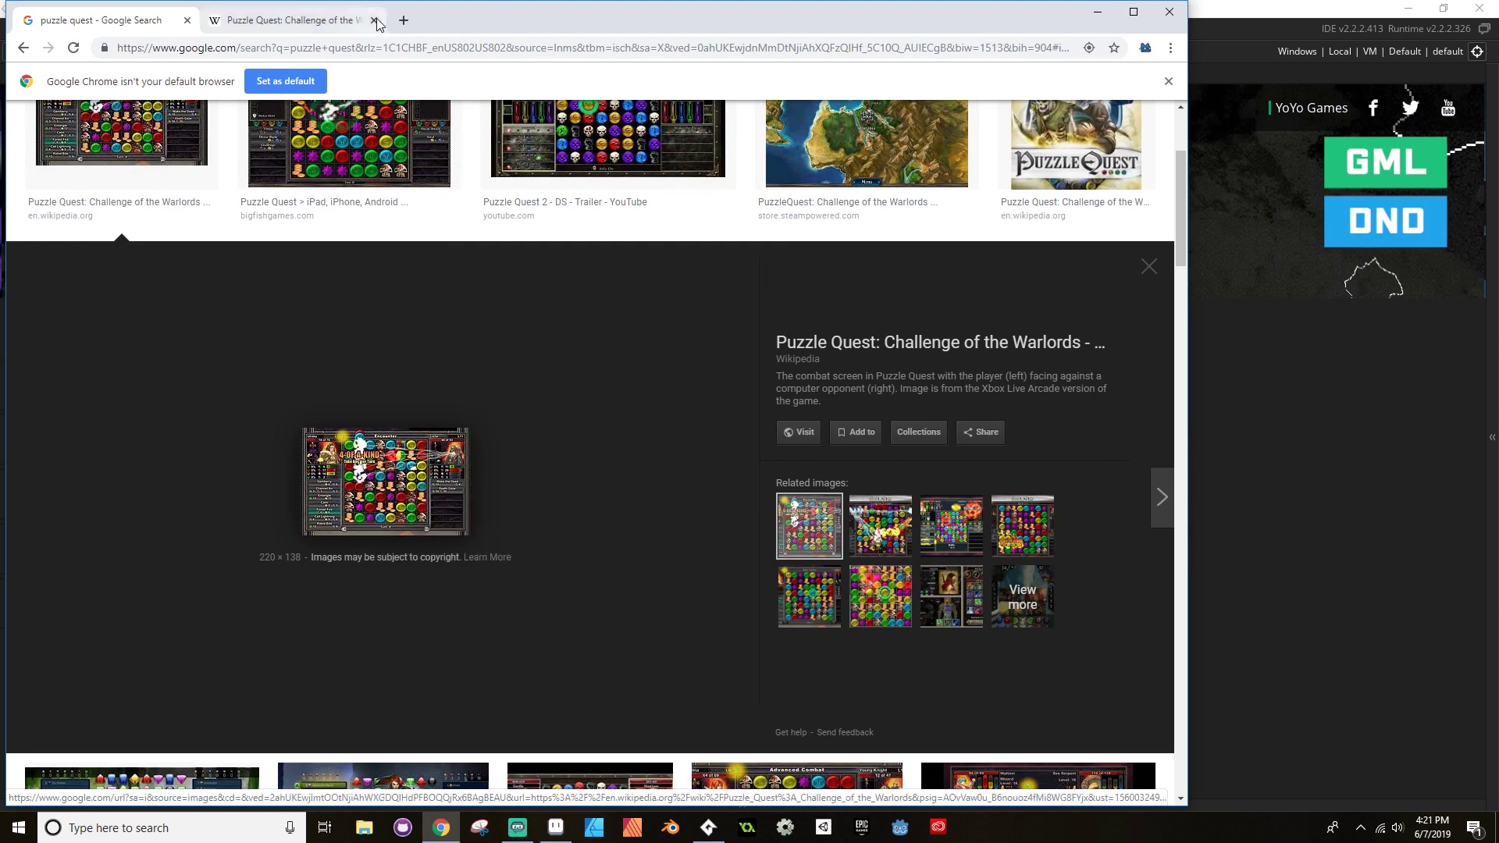
{"action": "right_click", "coordinate": [369, 478]}
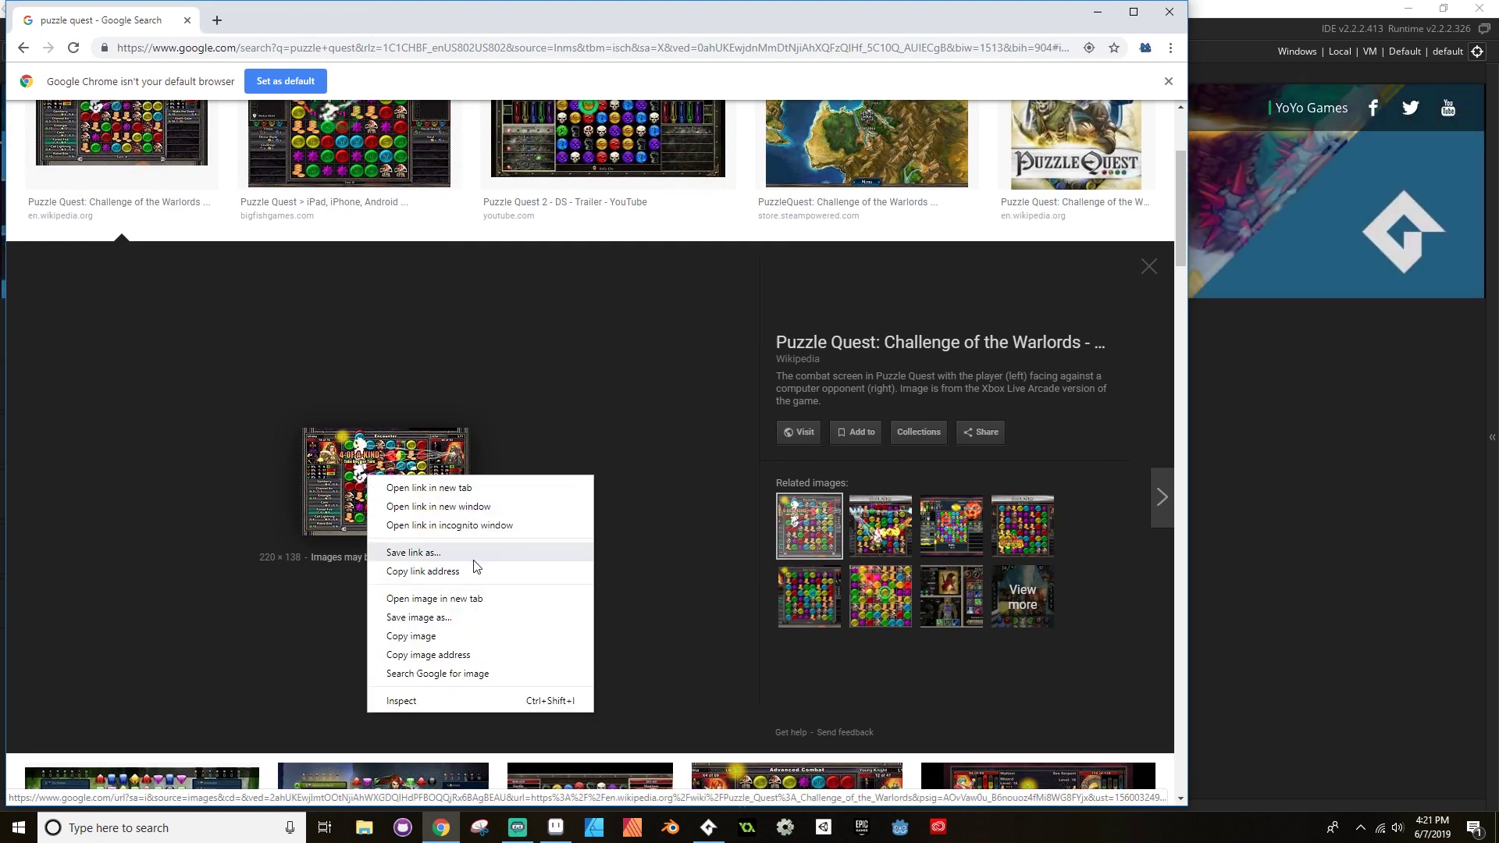
{"action": "left_click", "coordinate": [476, 598]}
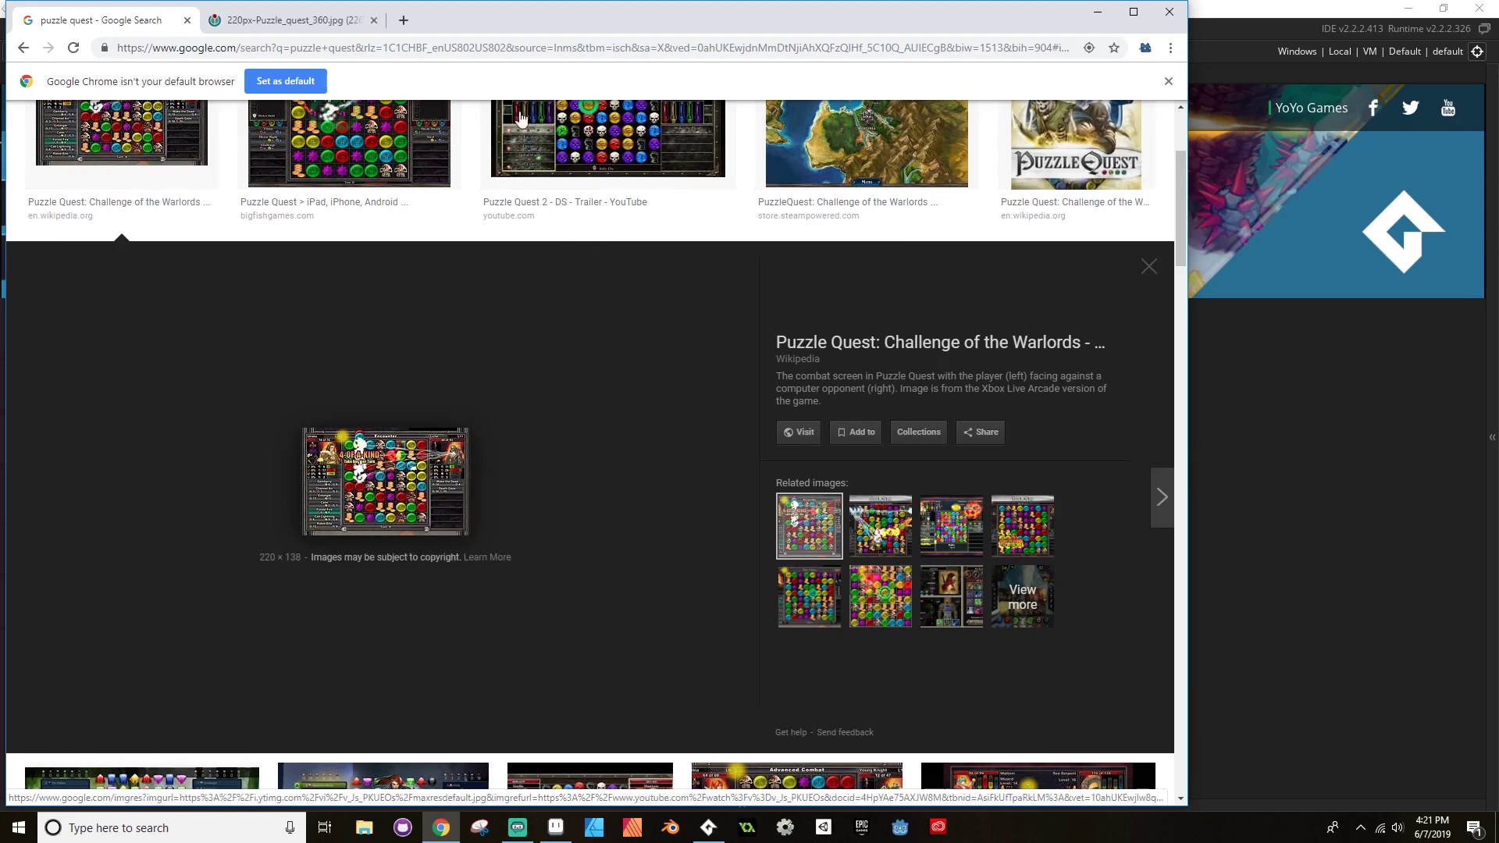
{"action": "left_click", "coordinate": [295, 24]}
{"action": "scroll", "coordinate": [634, 441], "scroll_direction": "up", "scroll_amount": 9, "text": "ctrl"}
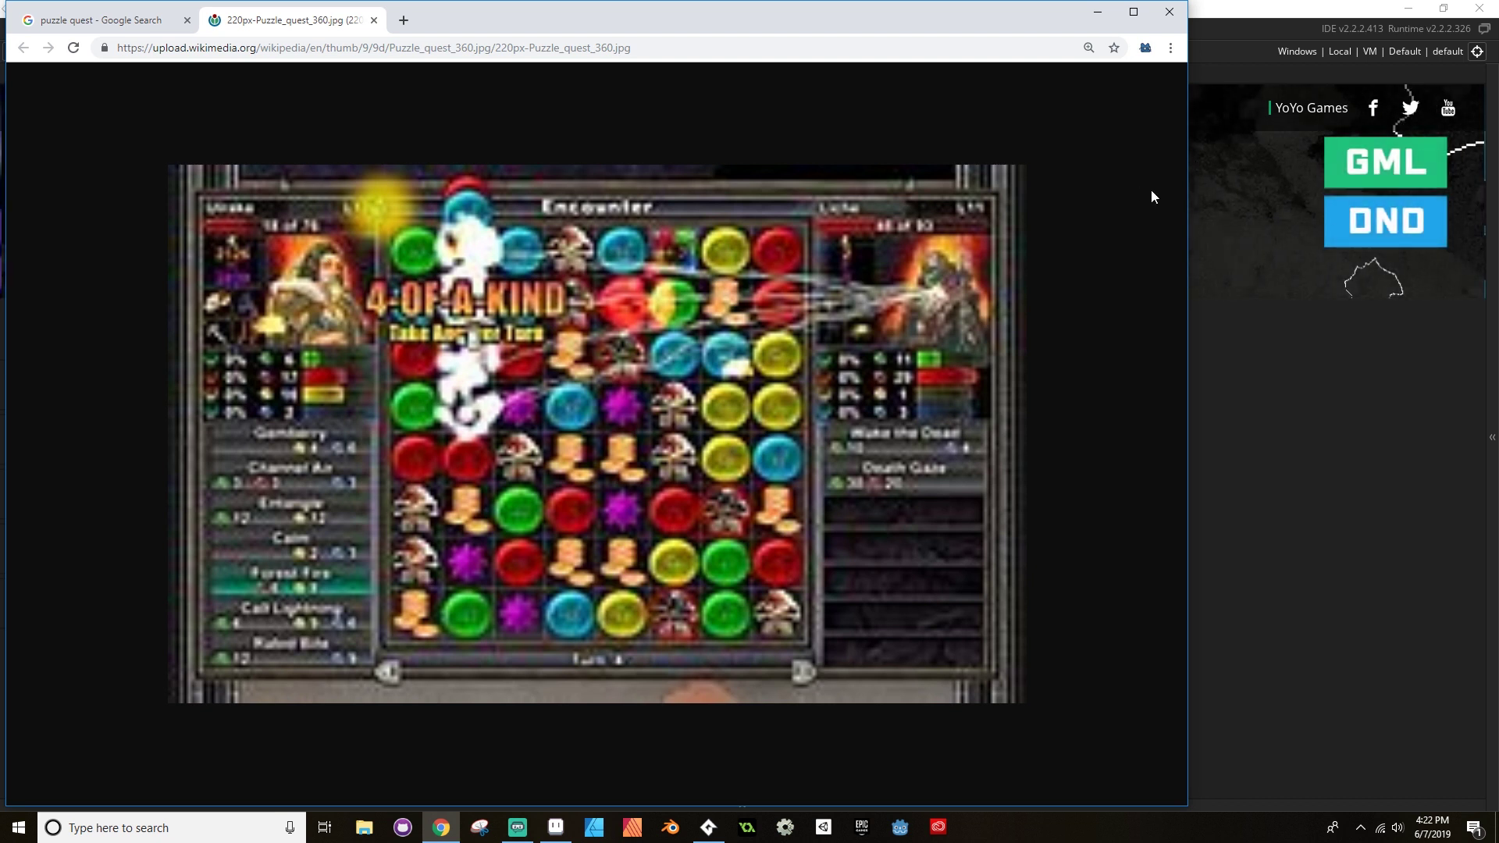
Switch back to GameMaker Studio 2 and create a GameMaker Language project named Puzzle Quest Knockoff
{"action": "left_click", "coordinate": [1293, 17]}
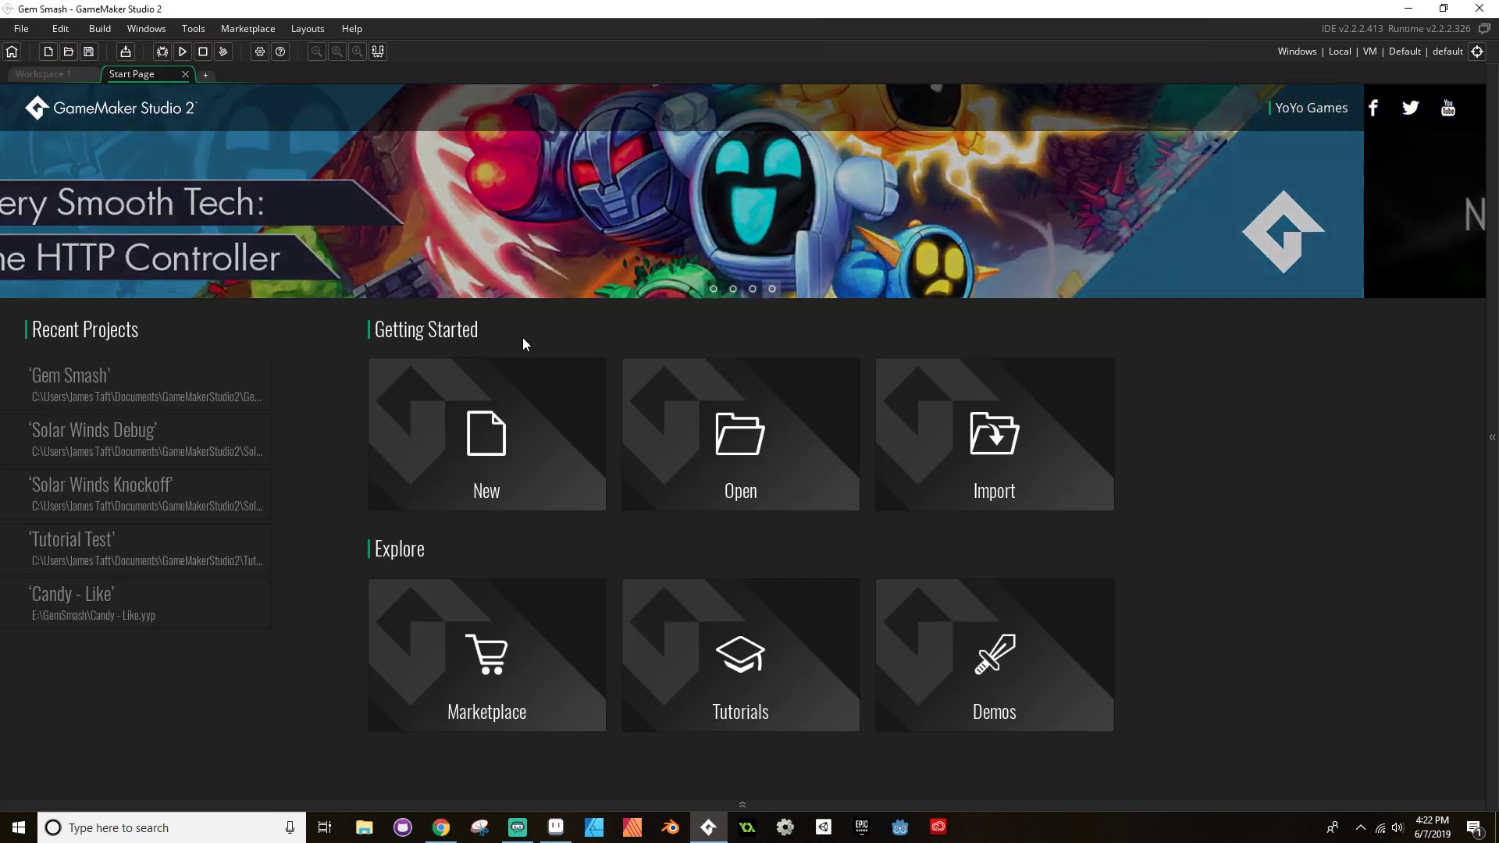
{"action": "left_click", "coordinate": [582, 418]}
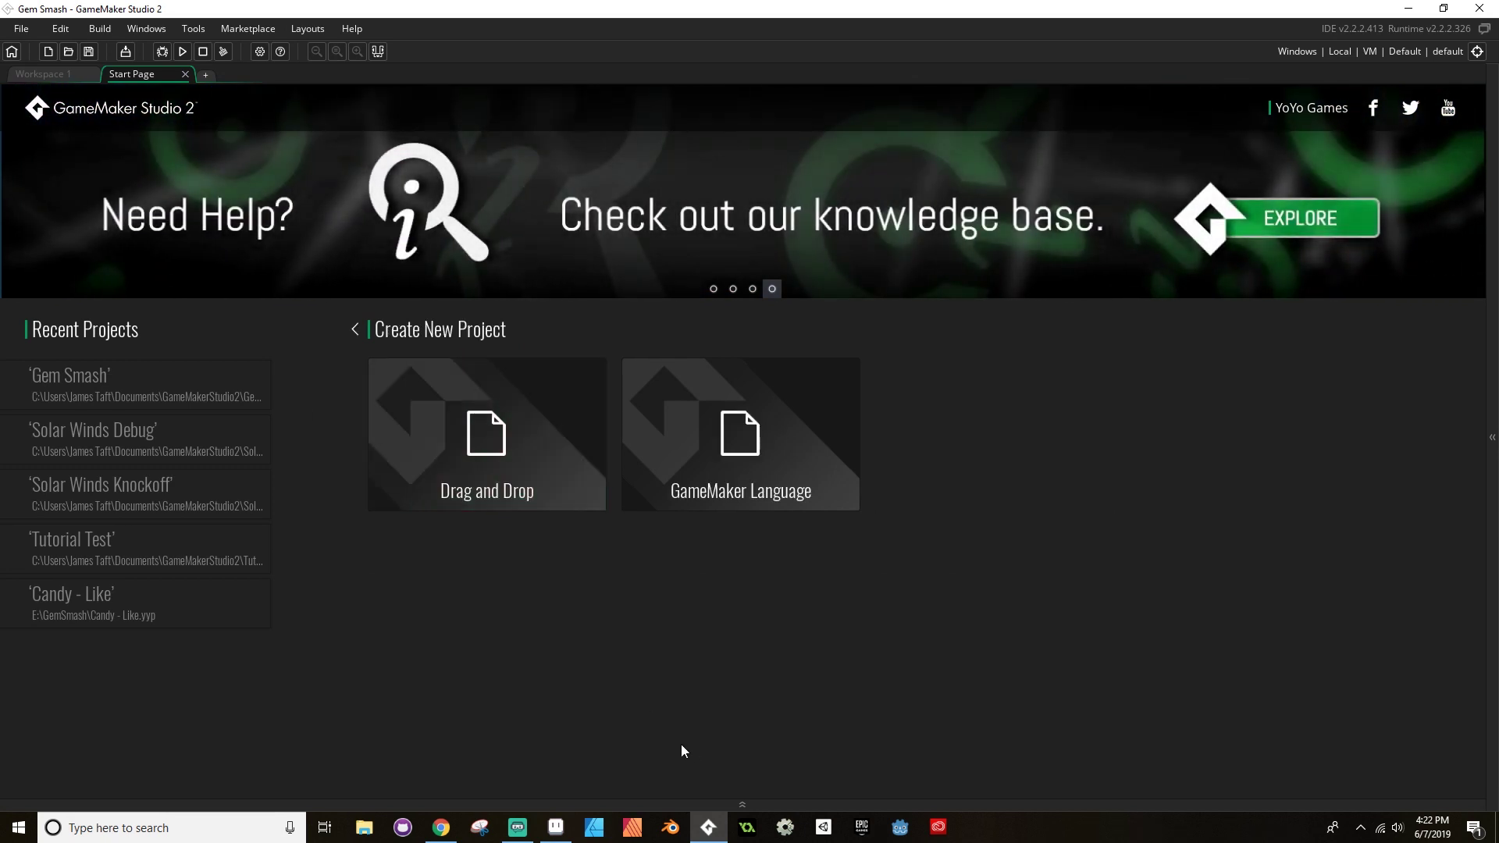
{"action": "left_click", "coordinate": [736, 465]}
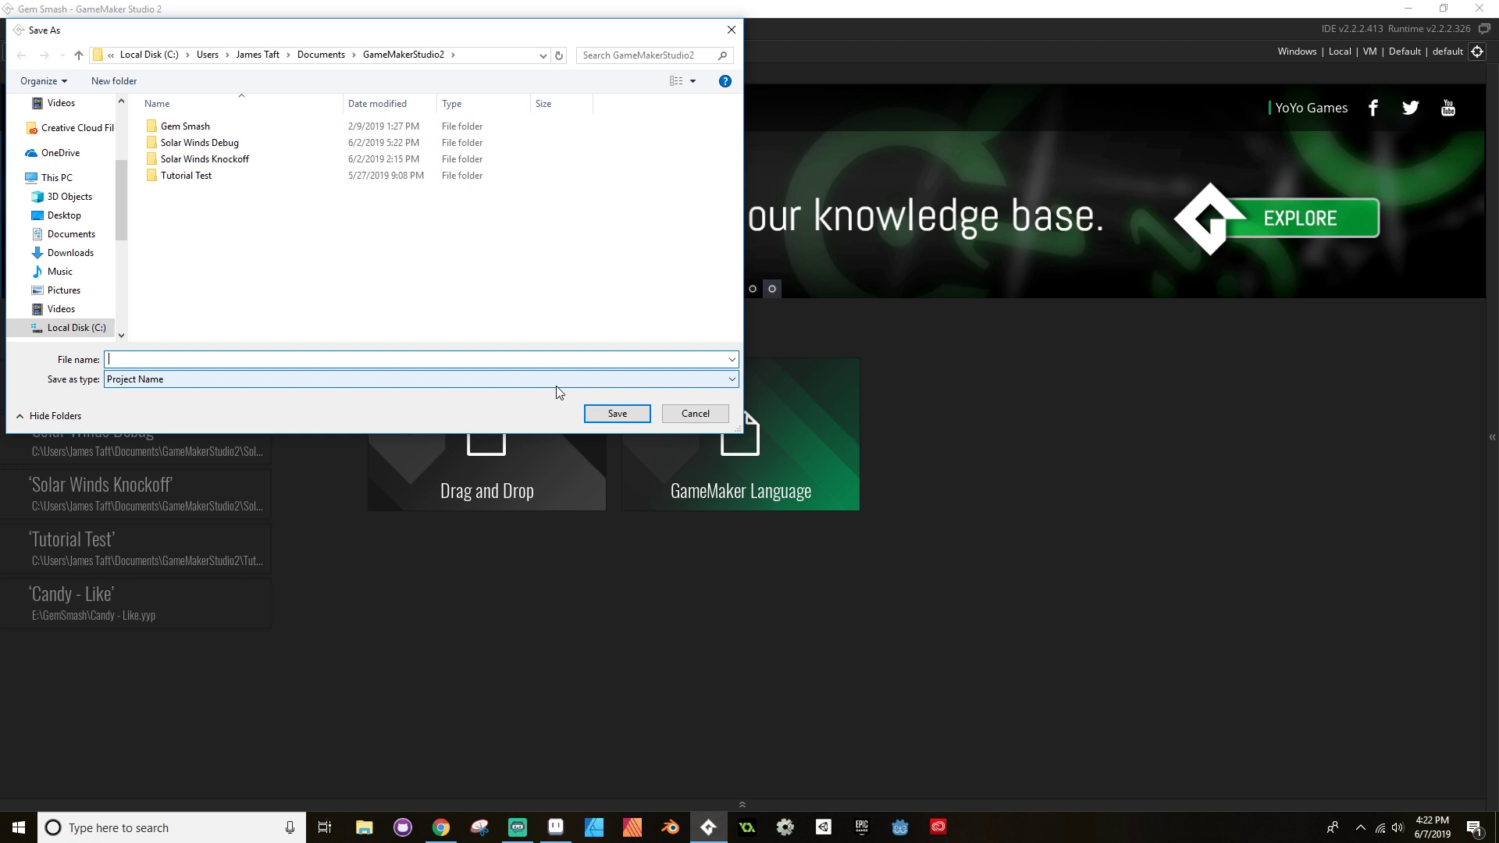
{"action": "type", "text": "Puzzle Quest"}
{"action": "type", "text": "nockoff"}
{"action": "key", "text": "Return"}
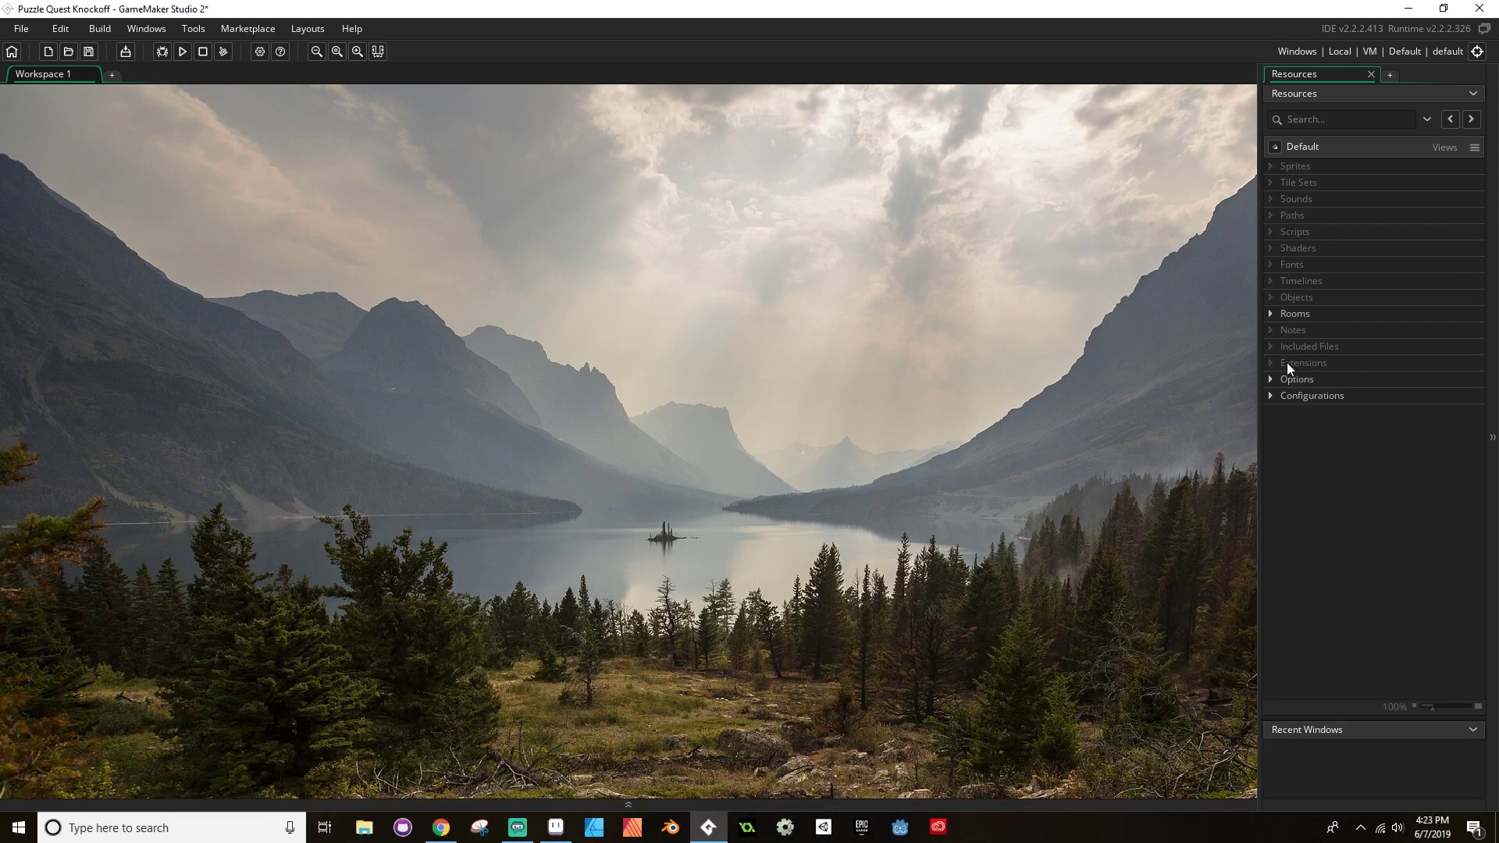
Create a sprite named spr_red_gem and move its editor window toward the middle of the workspace
{"action": "left_click", "coordinate": [1288, 167]}
{"action": "right_click", "coordinate": [1288, 167]}
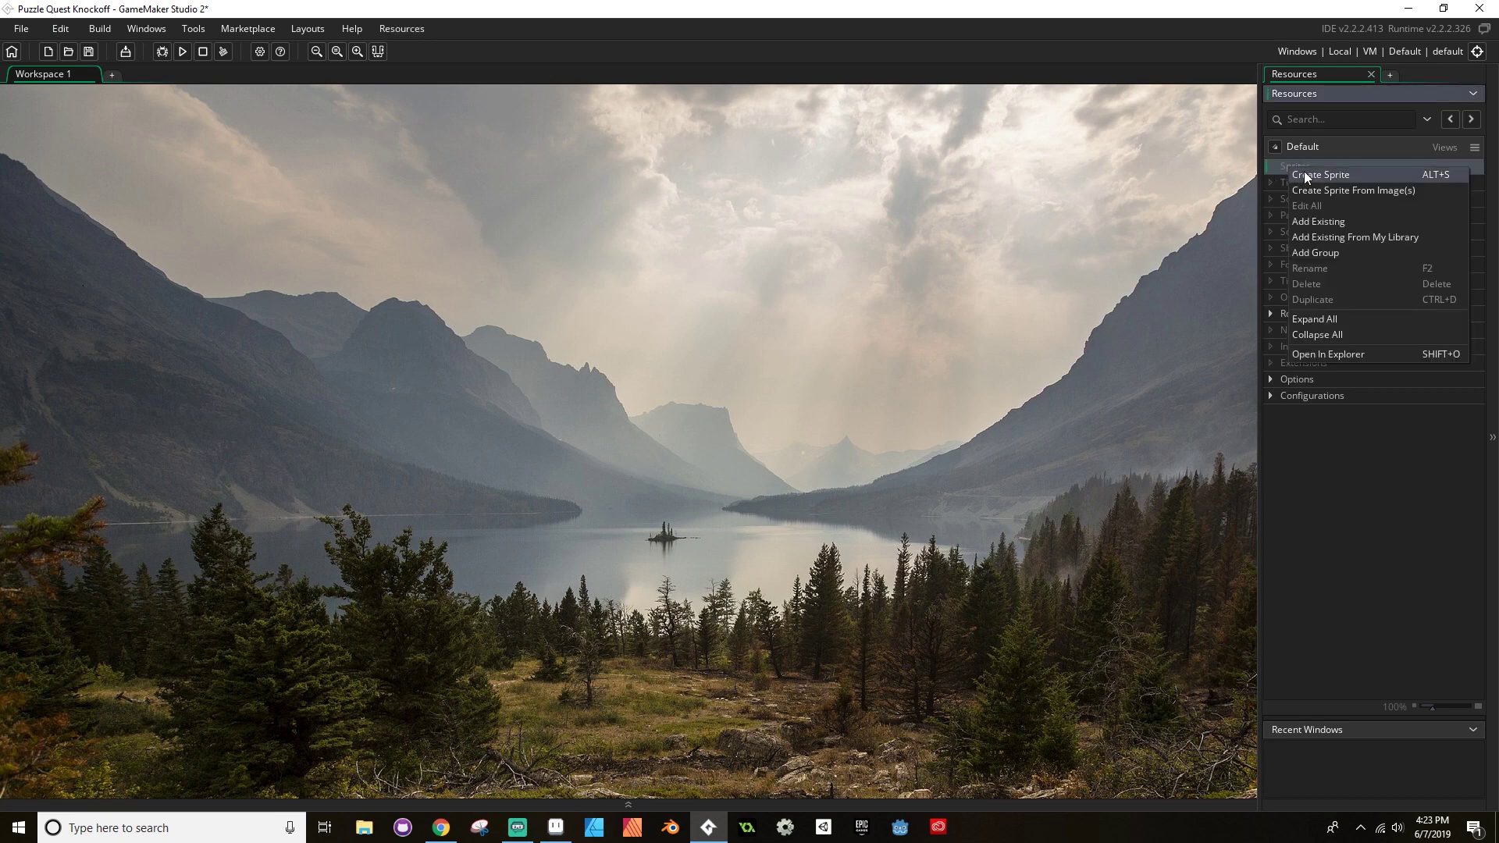
{"action": "left_click", "coordinate": [1319, 175]}
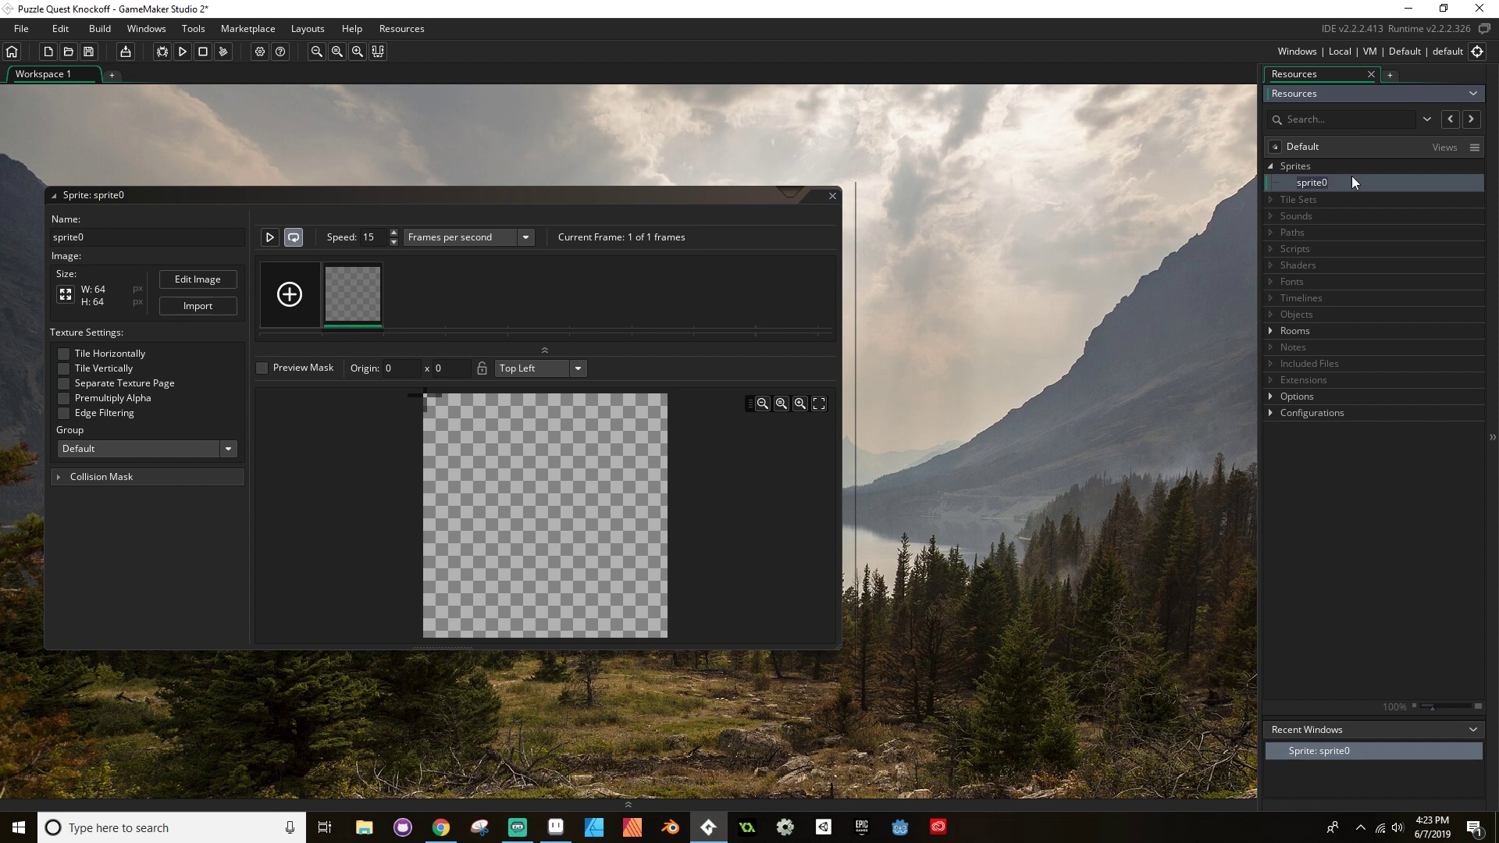
{"action": "type", "text": "s"}
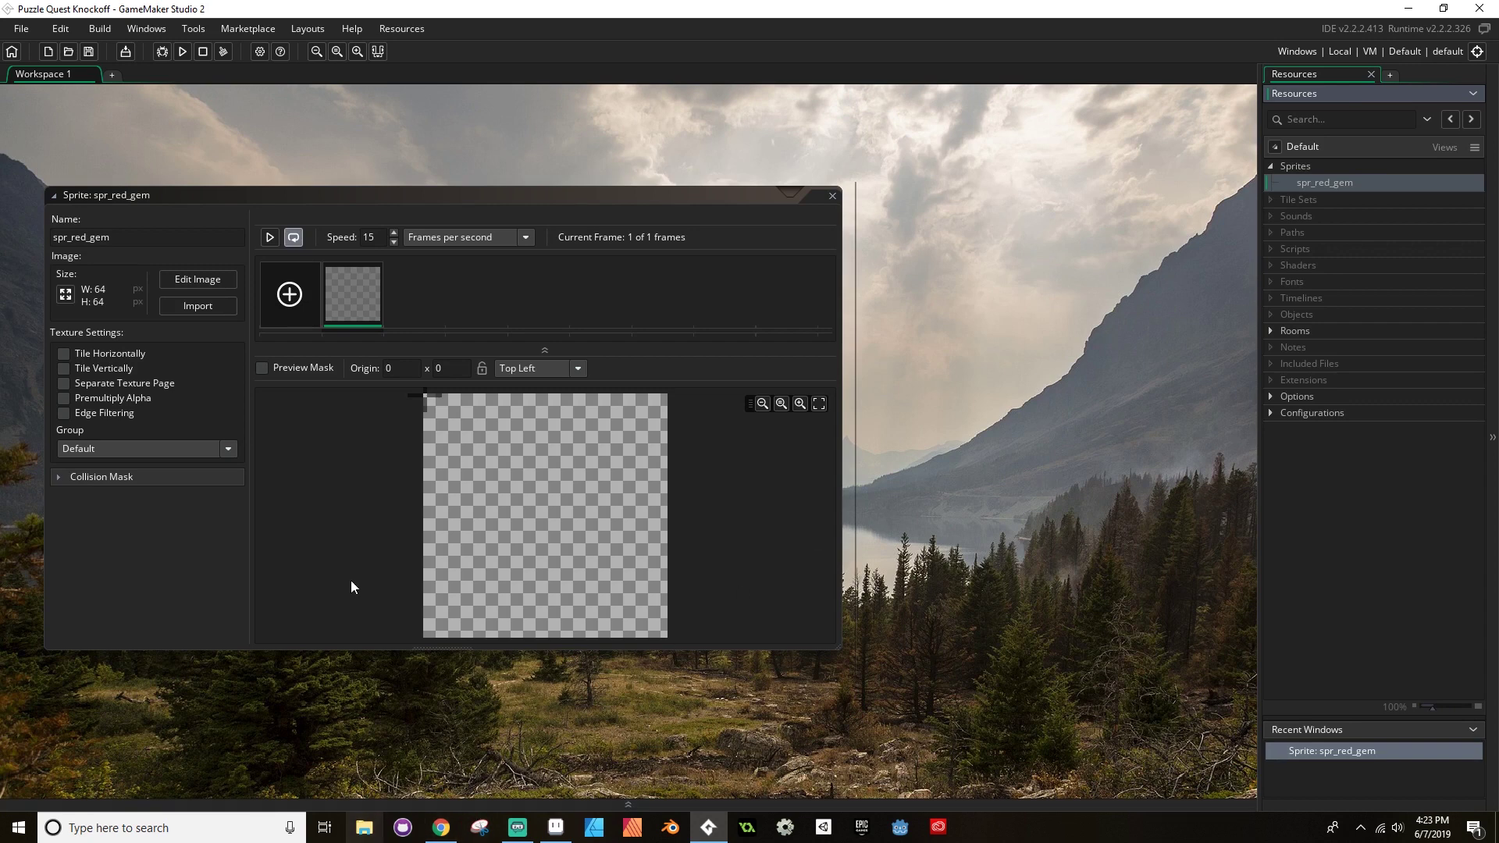
{"action": "left_click_drag", "start_coordinate": [239, 200], "coordinate": [535, 109]}
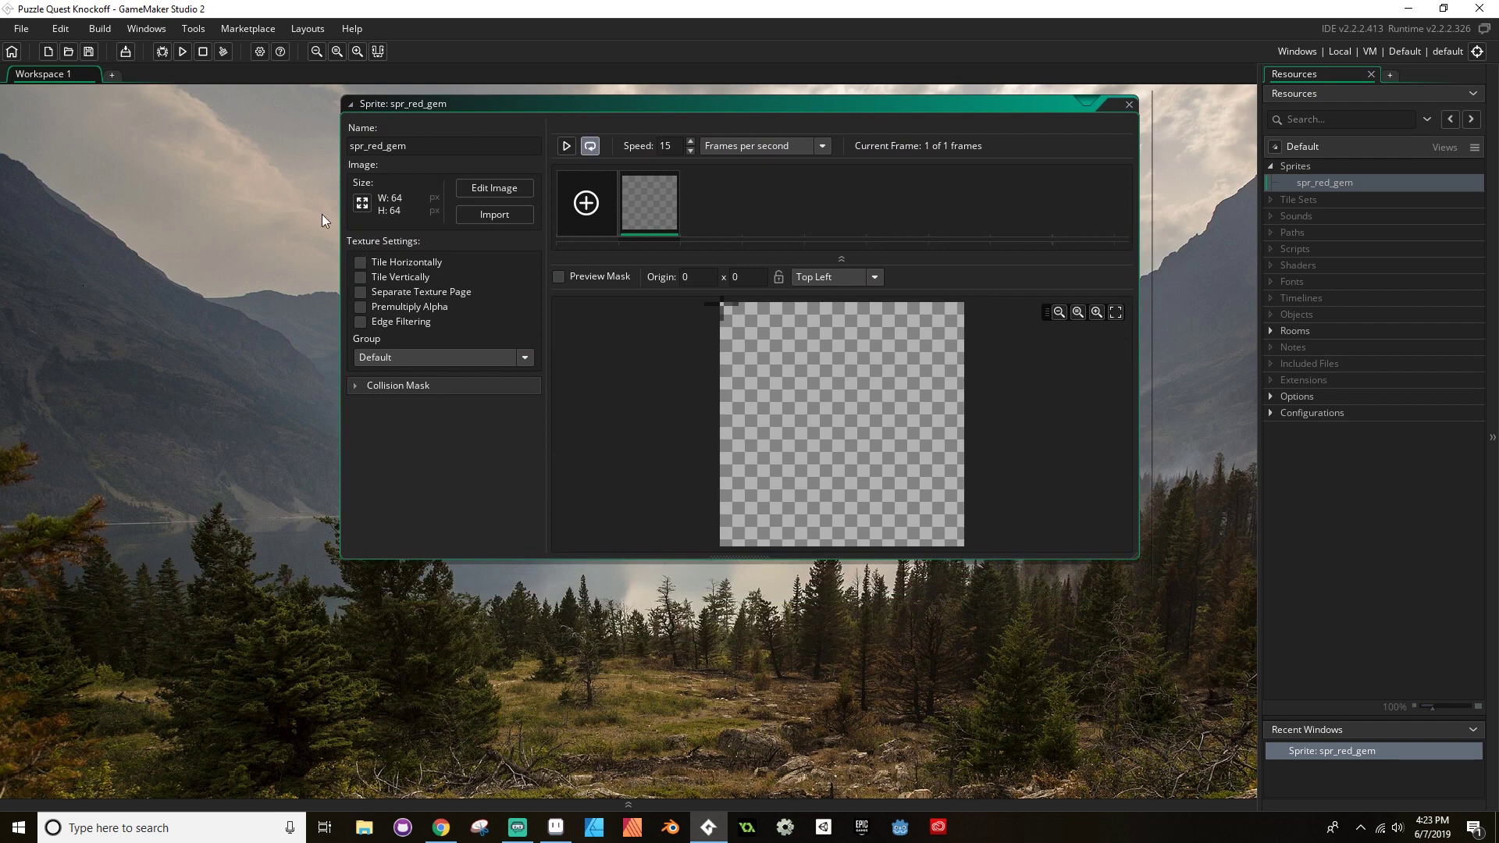
Import the Red Gem image from the Downloads folder into spr_red_gem, accepting the non-undoable import
{"action": "left_click", "coordinate": [479, 216]}
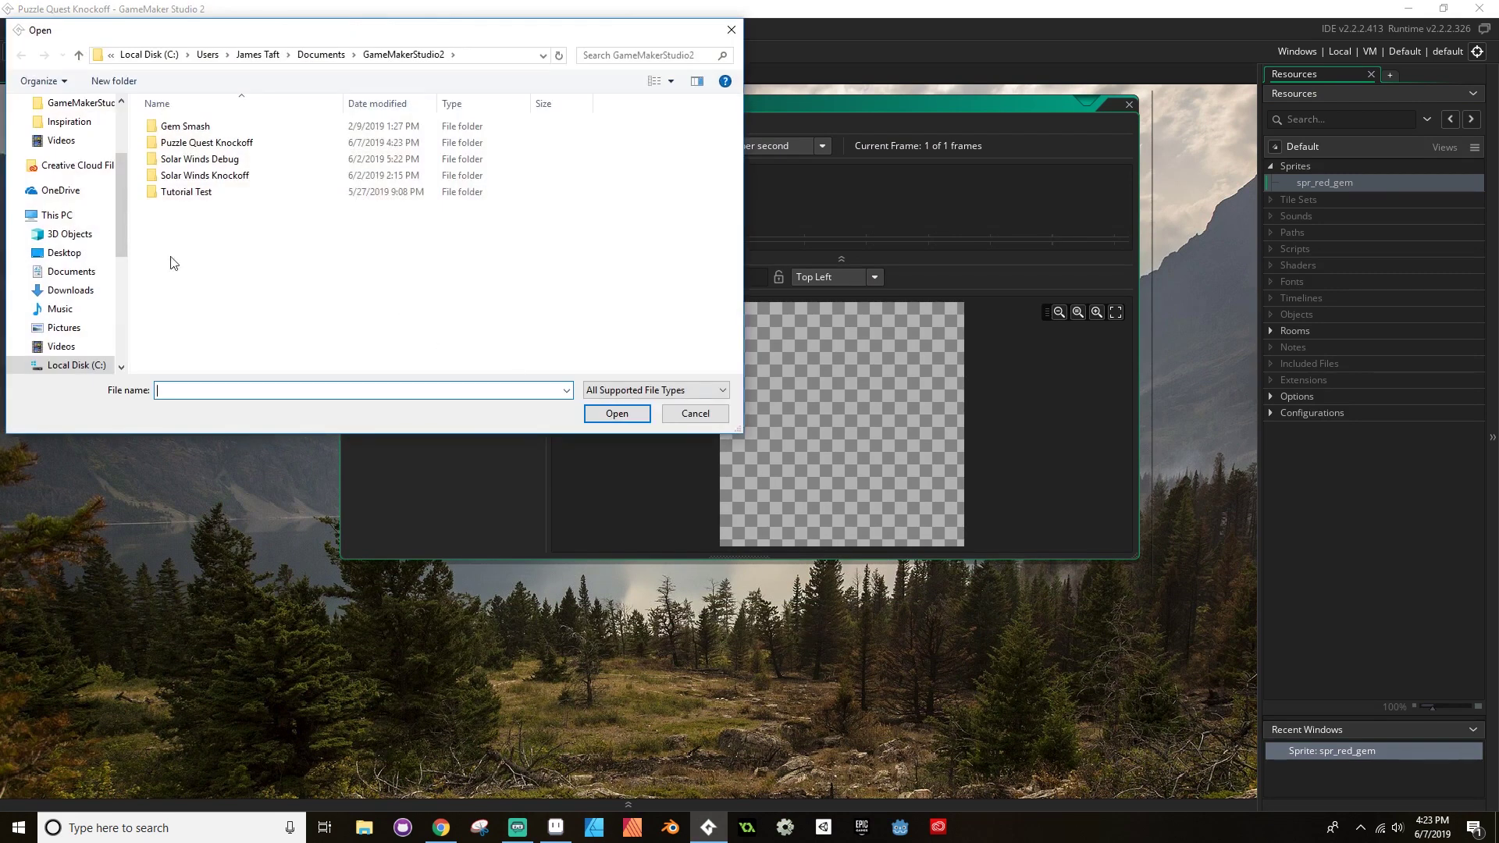
{"action": "left_click", "coordinate": [57, 291]}
{"action": "scroll", "coordinate": [375, 266], "scroll_direction": "down", "scroll_amount": 5}
{"action": "scroll", "coordinate": [375, 265], "scroll_direction": "up", "scroll_amount": 5}
{"action": "left_click", "coordinate": [253, 172]}
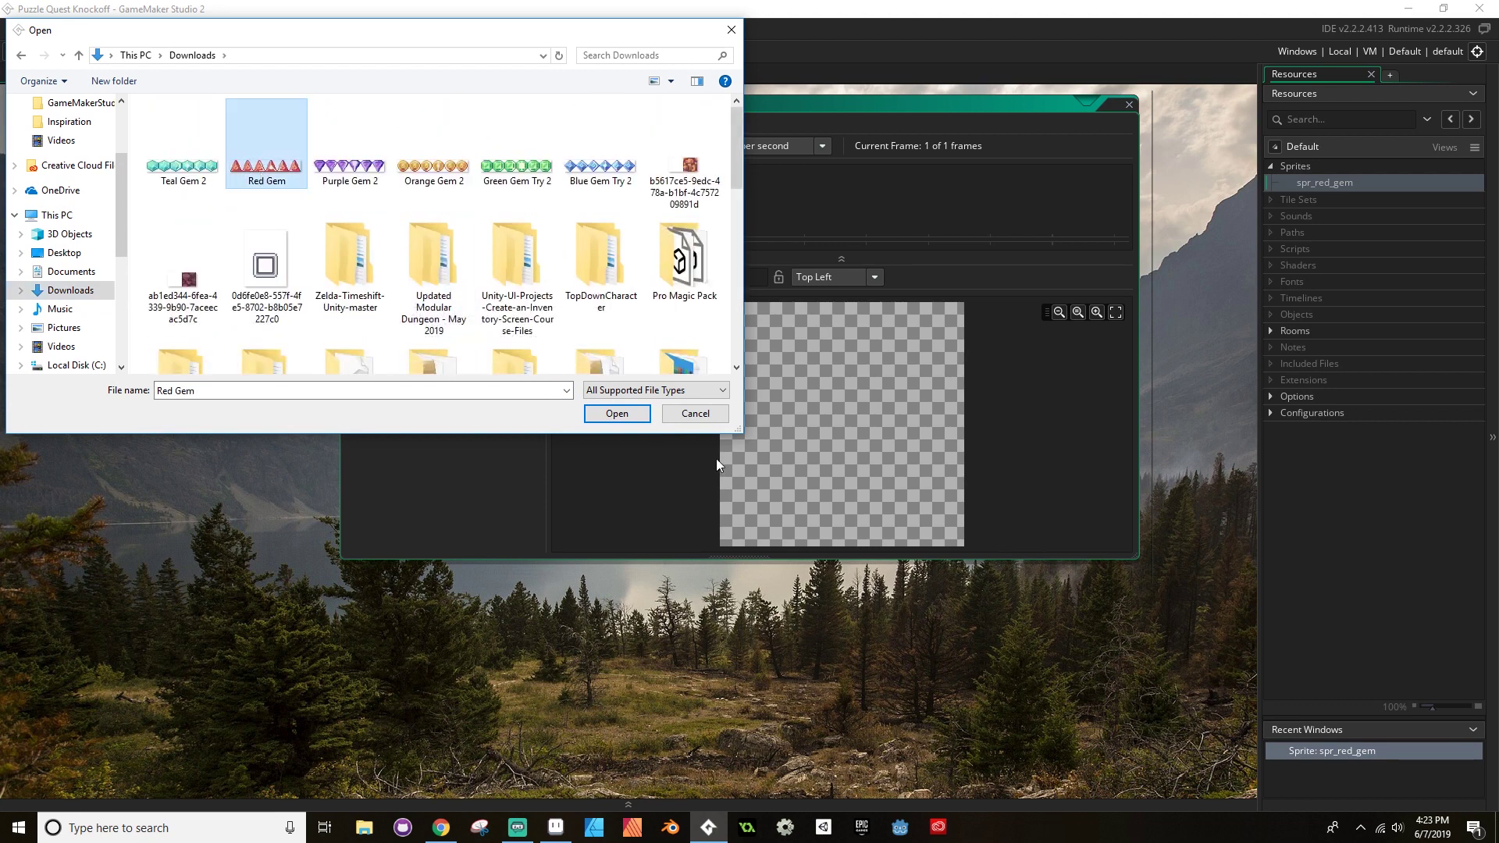
{"action": "left_click", "coordinate": [623, 414]}
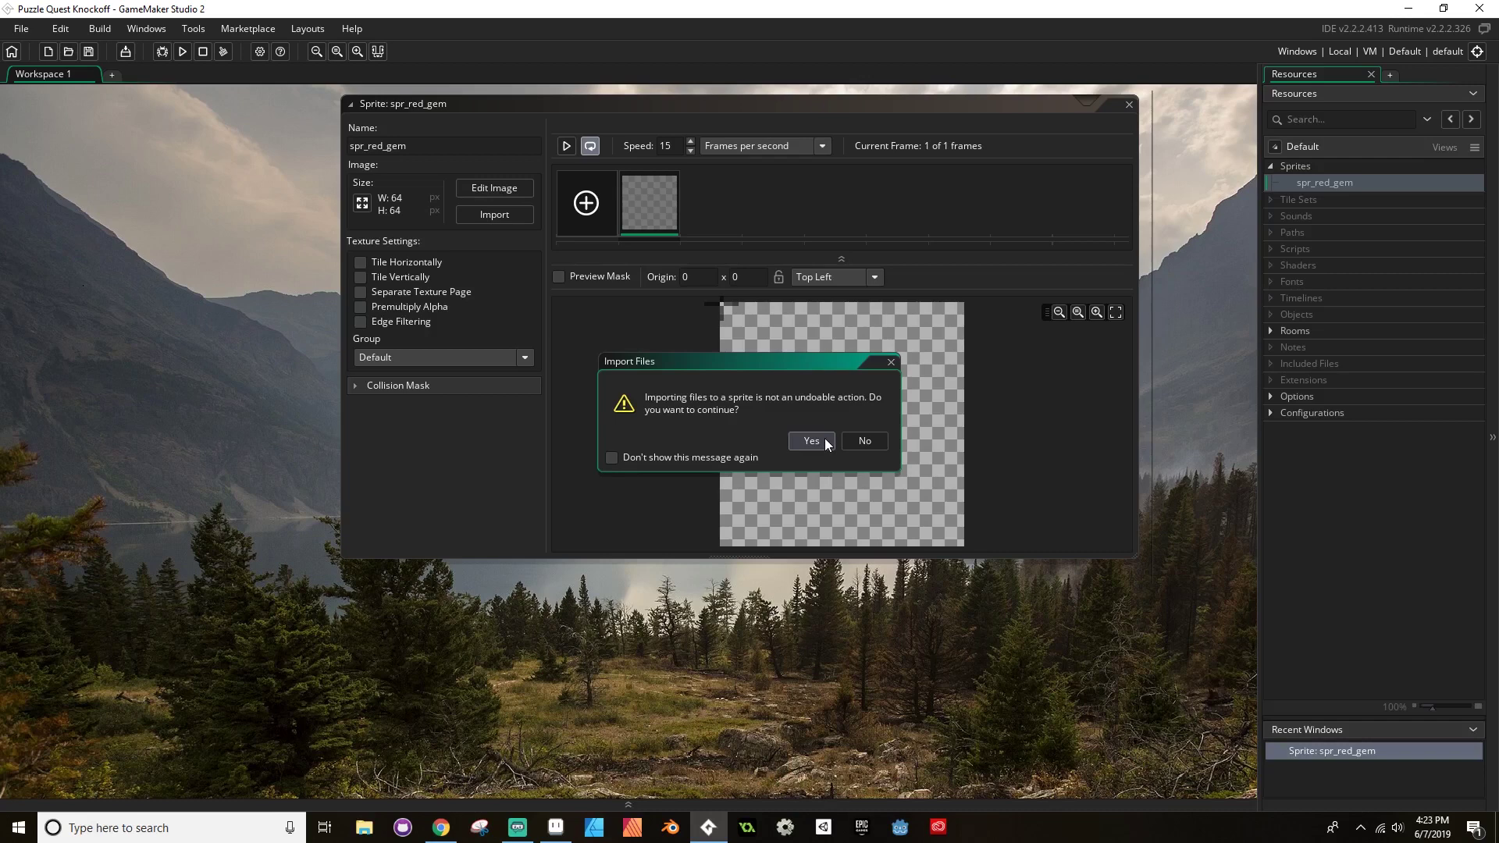
{"action": "left_click", "coordinate": [825, 438]}
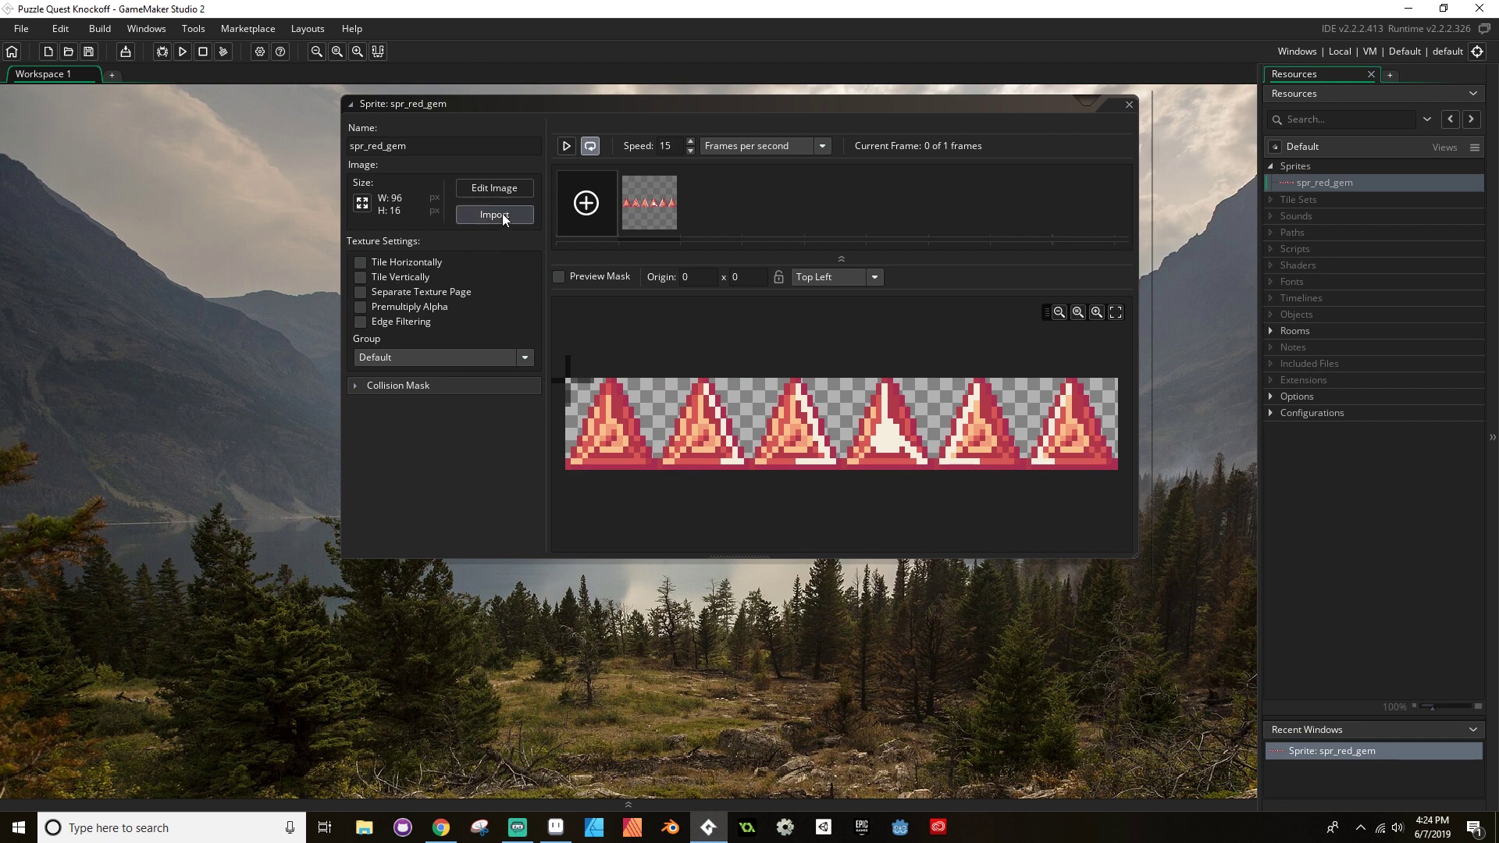
Convert the red gem strip to 6 frames, 6 per row, with a frame width and height of 16
{"action": "left_click", "coordinate": [494, 189]}
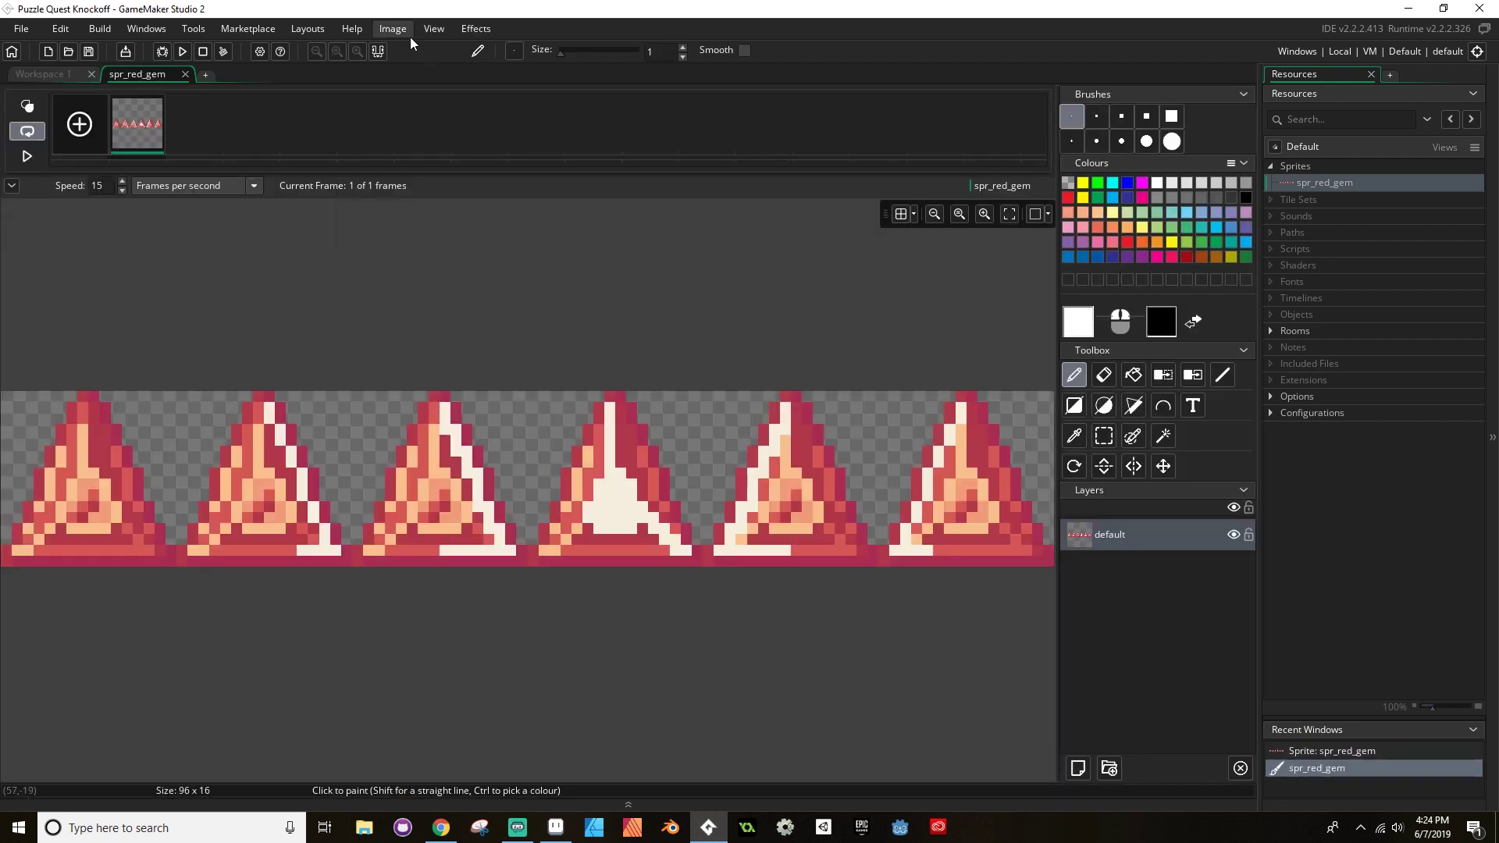
{"action": "left_click", "coordinate": [398, 30]}
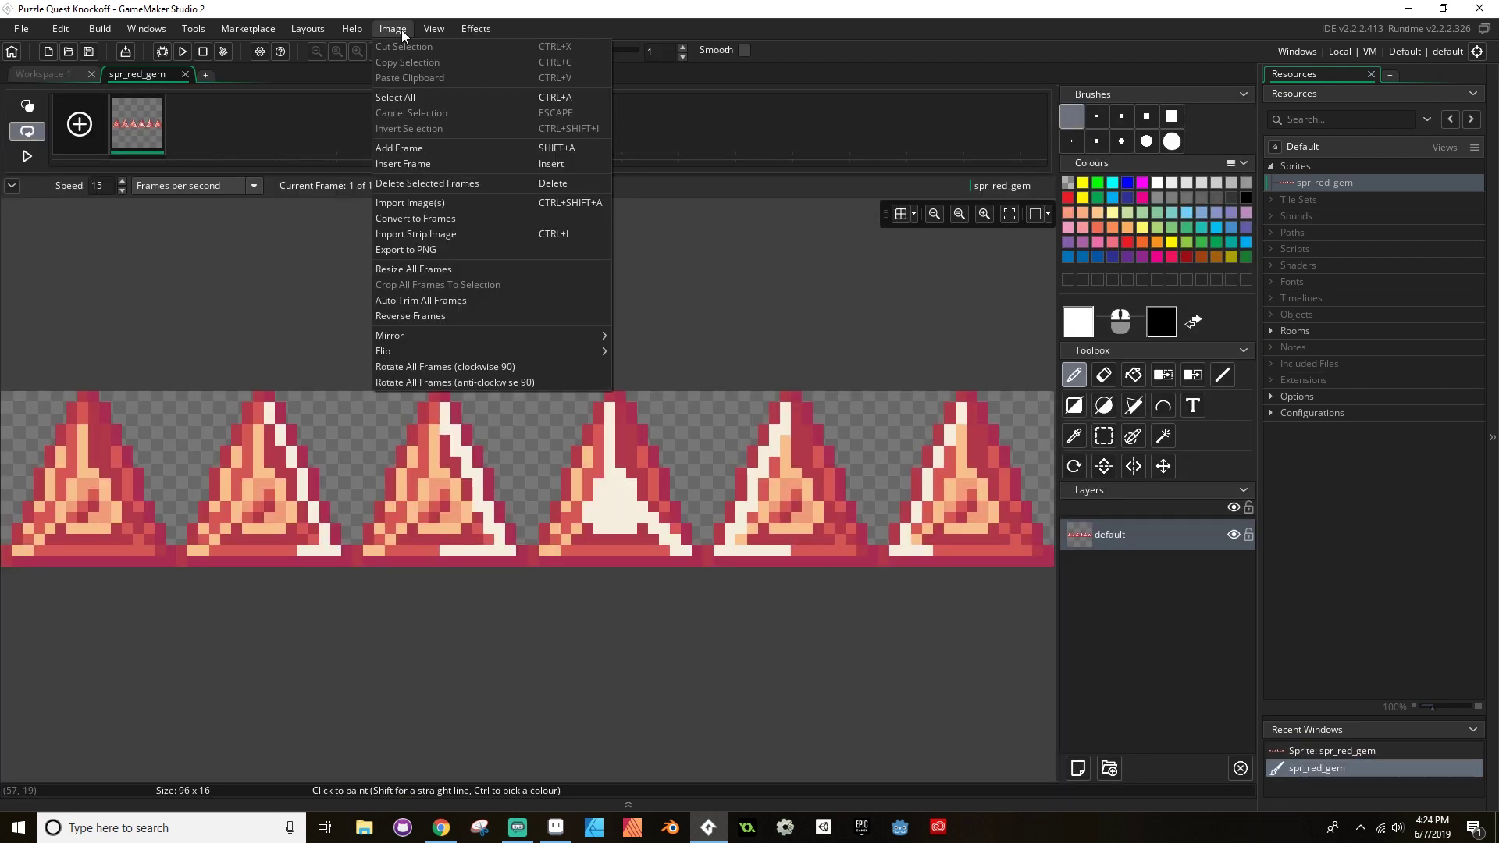
{"action": "left_click", "coordinate": [492, 220]}
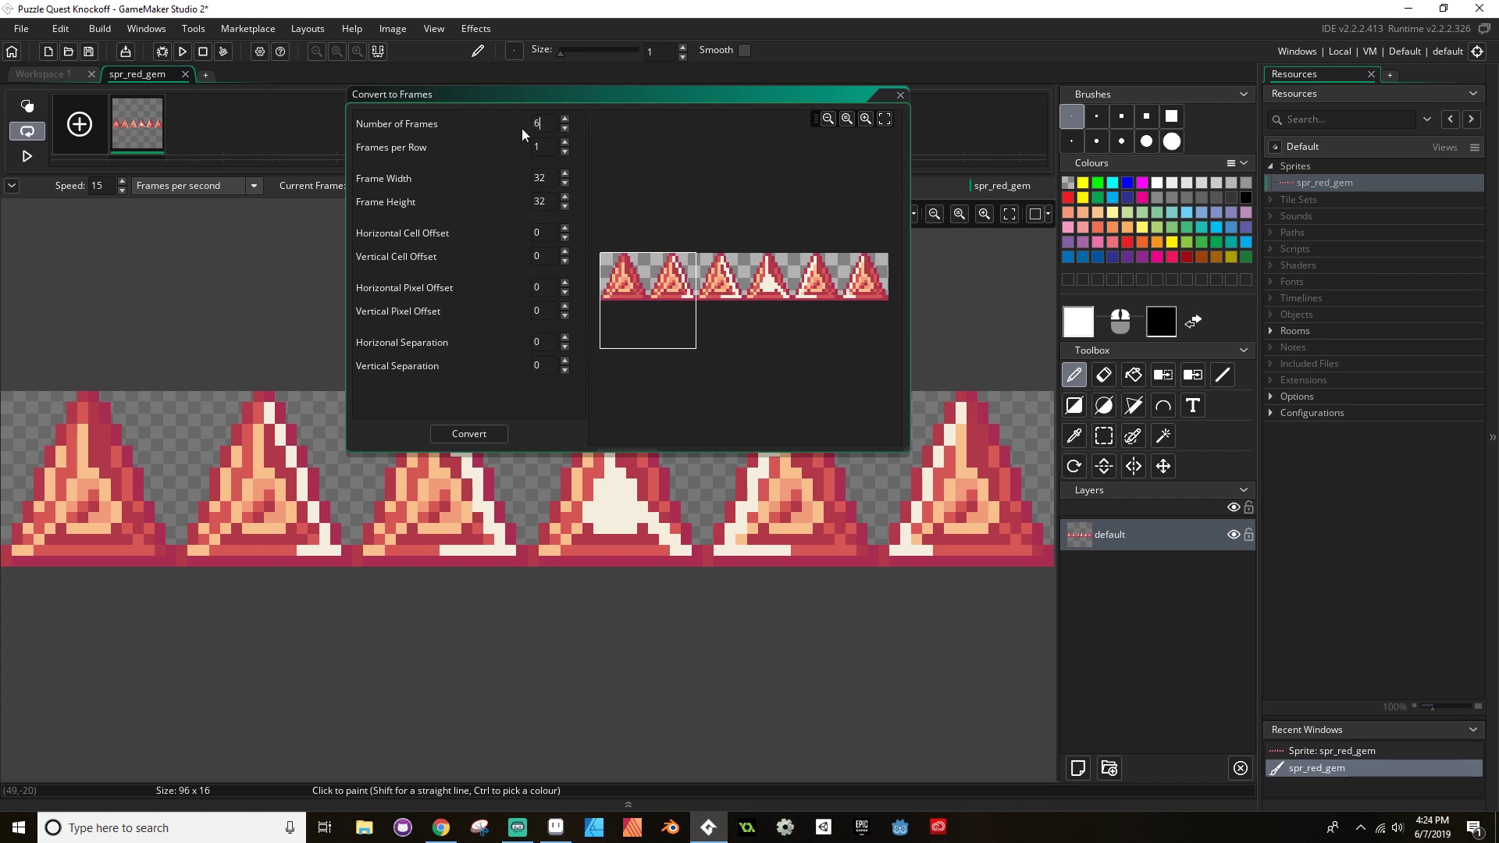
{"action": "key", "text": "Tab"}
{"action": "type", "text": "6"}
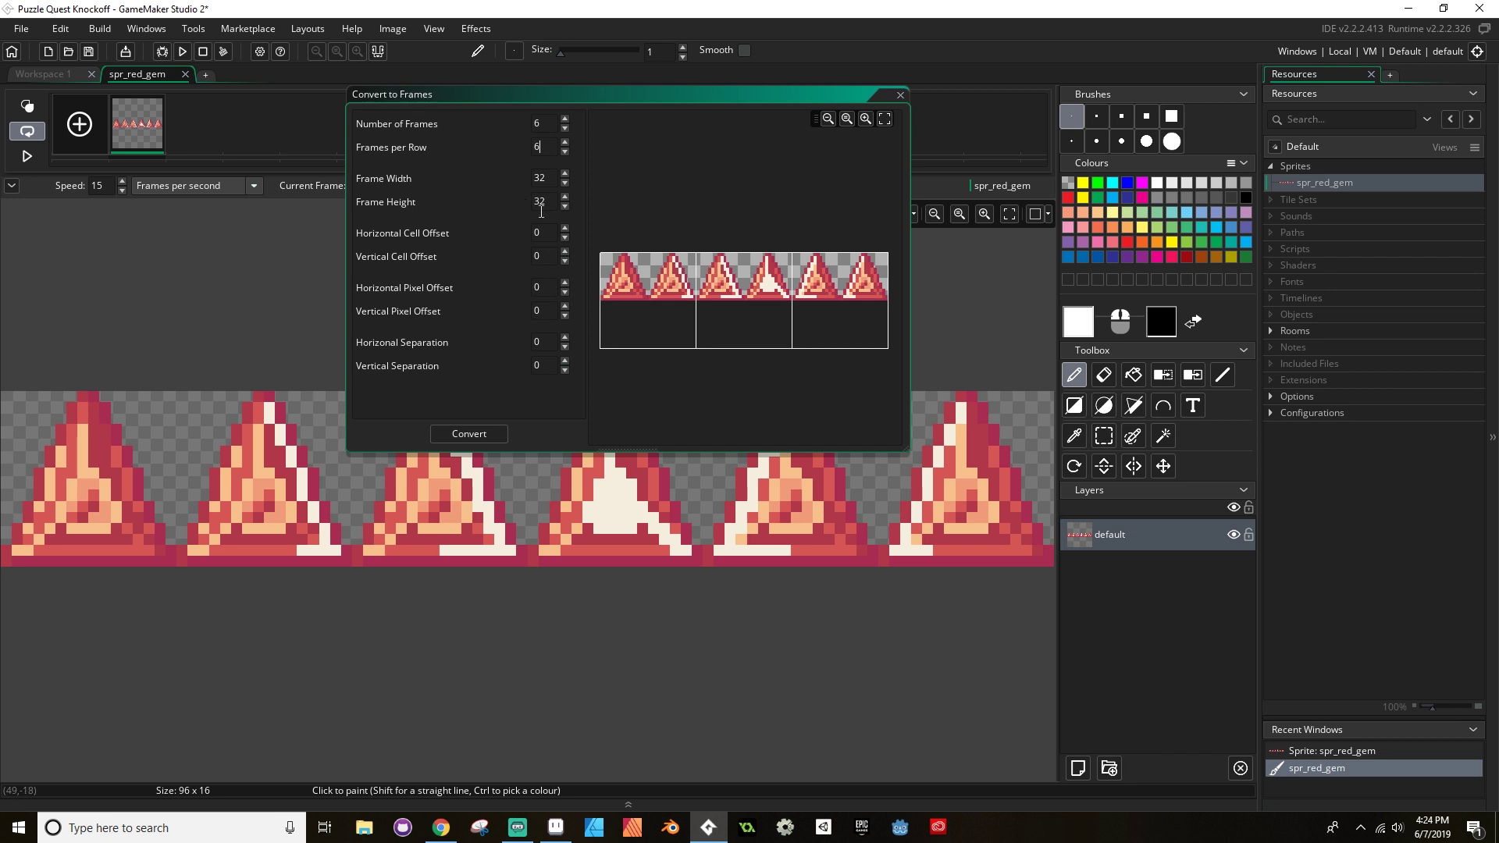
{"action": "type", "text": "1616"}
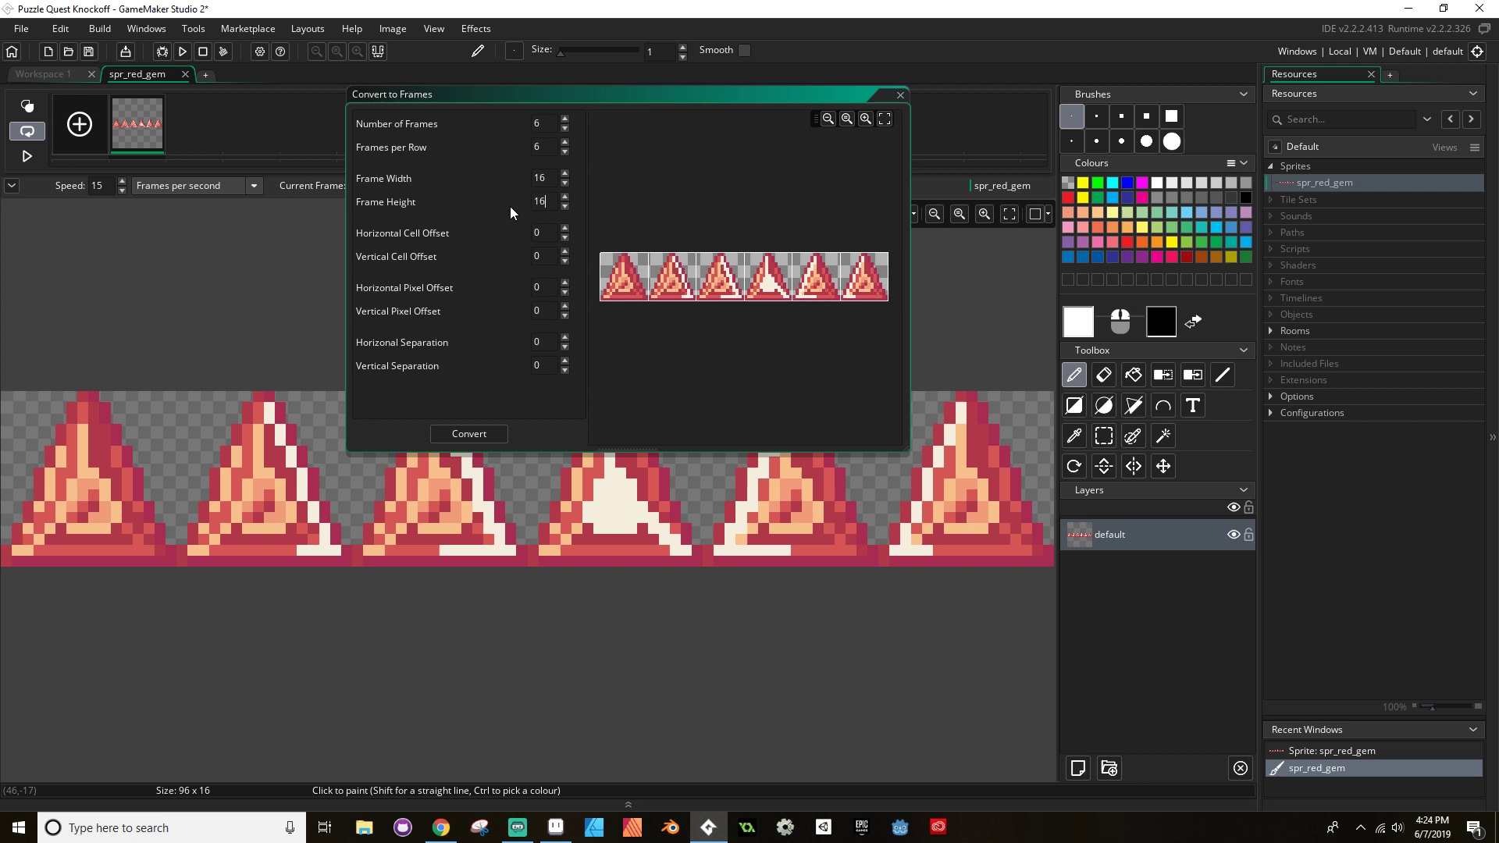
{"action": "left_click", "coordinate": [481, 427]}
{"action": "left_click", "coordinate": [690, 460]}
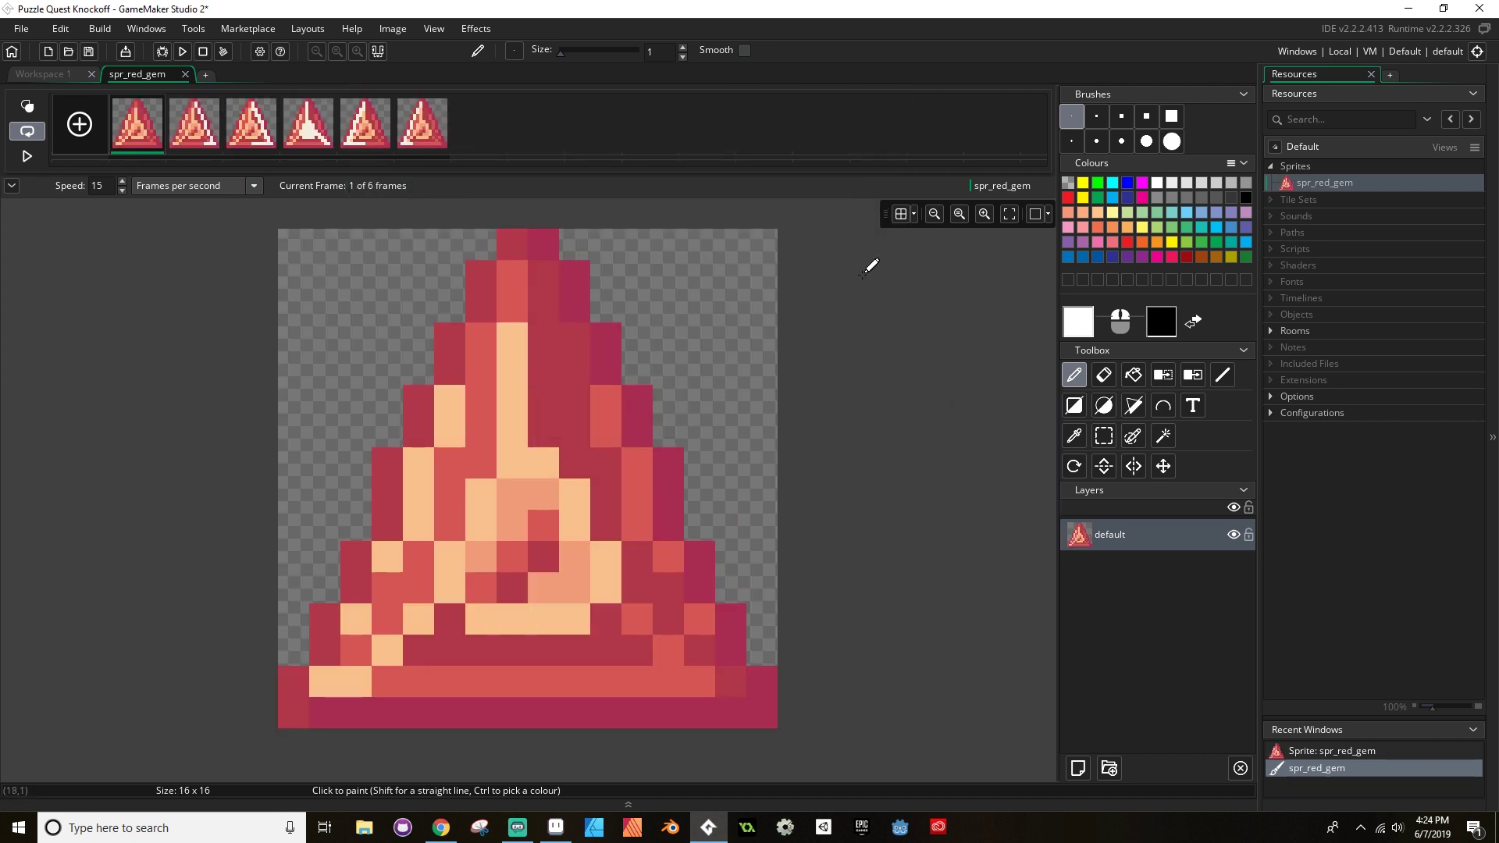
Preview the red gem animation with different loop modes, and close its image editor
{"action": "left_click", "coordinate": [27, 131]}
{"action": "left_click", "coordinate": [27, 156]}
{"action": "left_click", "coordinate": [27, 156]}
{"action": "left_click", "coordinate": [28, 131]}
{"action": "left_click", "coordinate": [28, 156]}
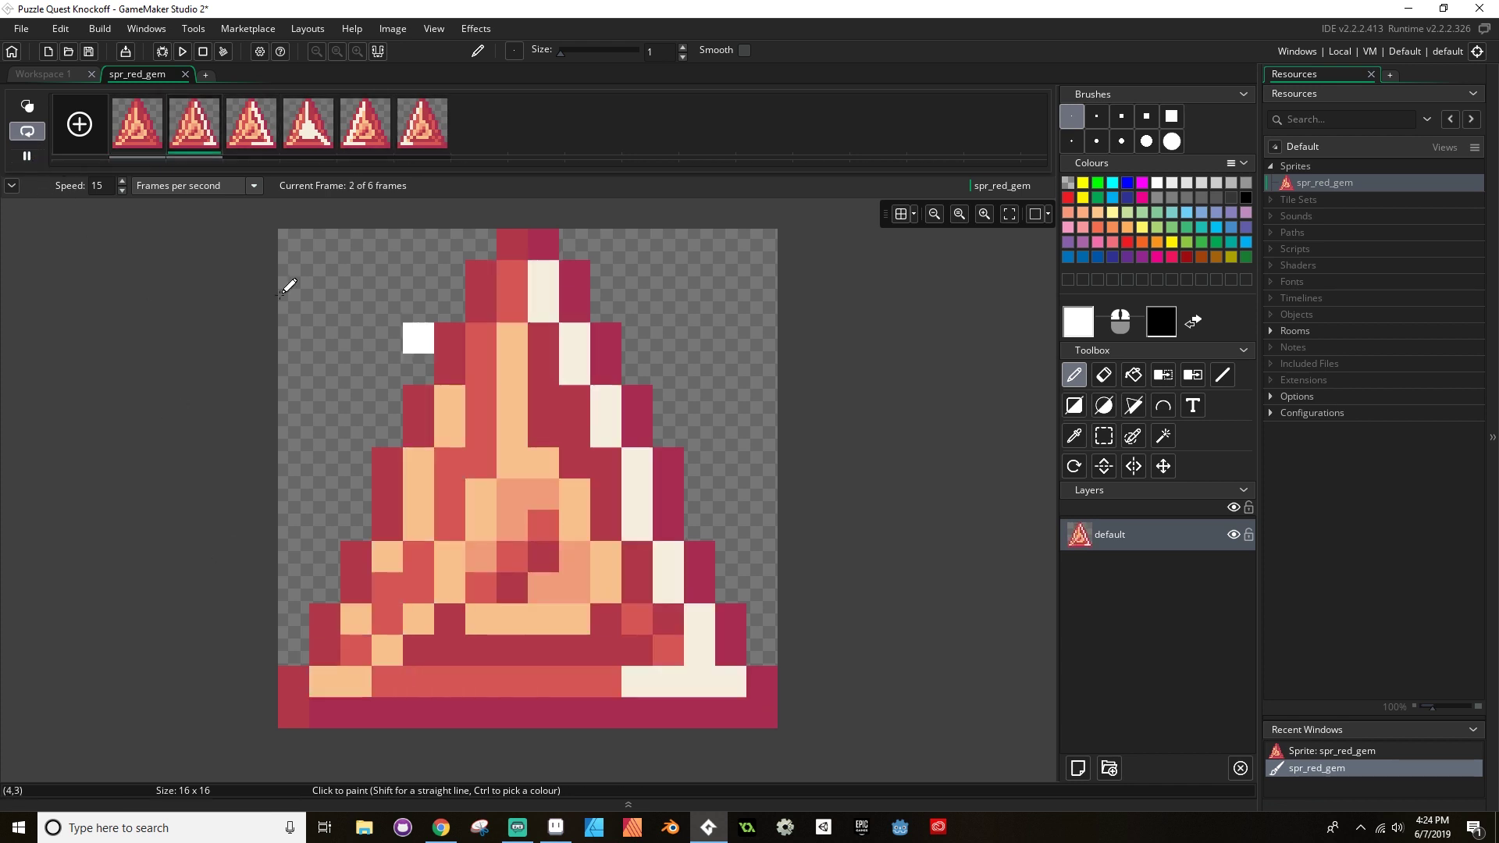
{"action": "left_click", "coordinate": [27, 130]}
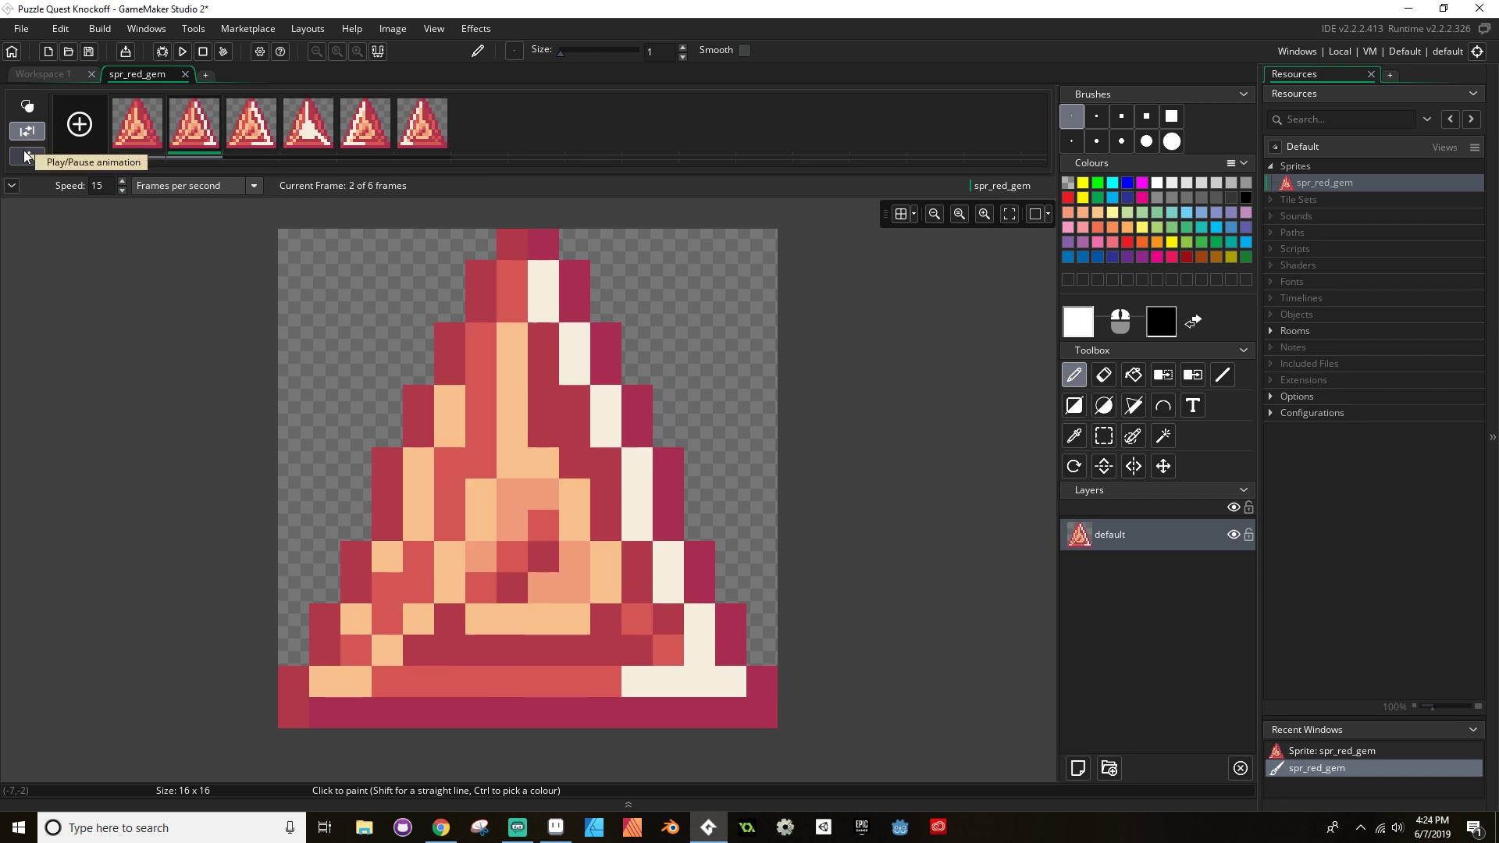
{"action": "left_click", "coordinate": [21, 158]}
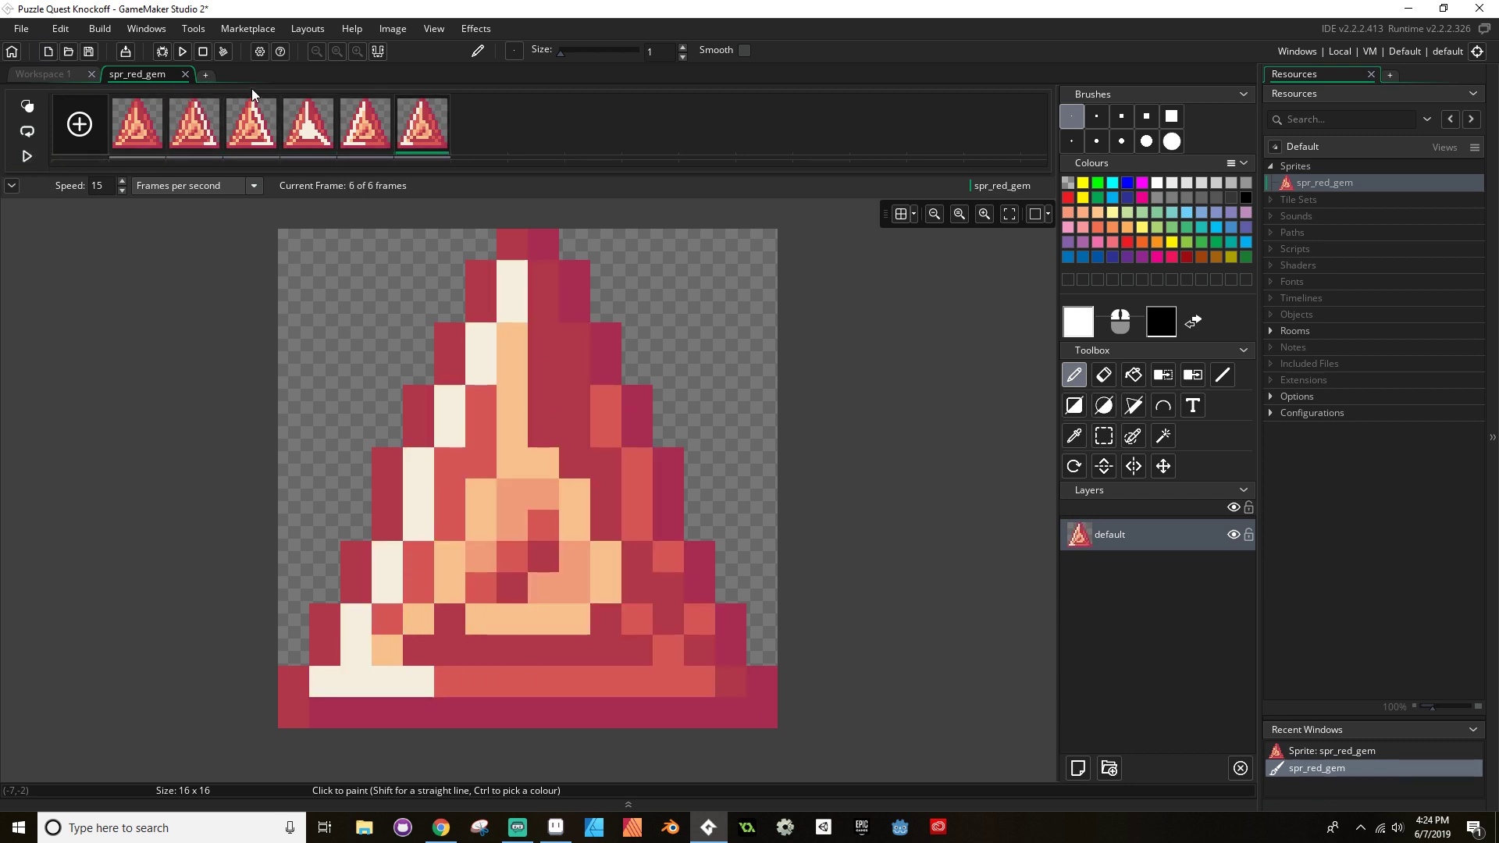
{"action": "left_click", "coordinate": [186, 74]}
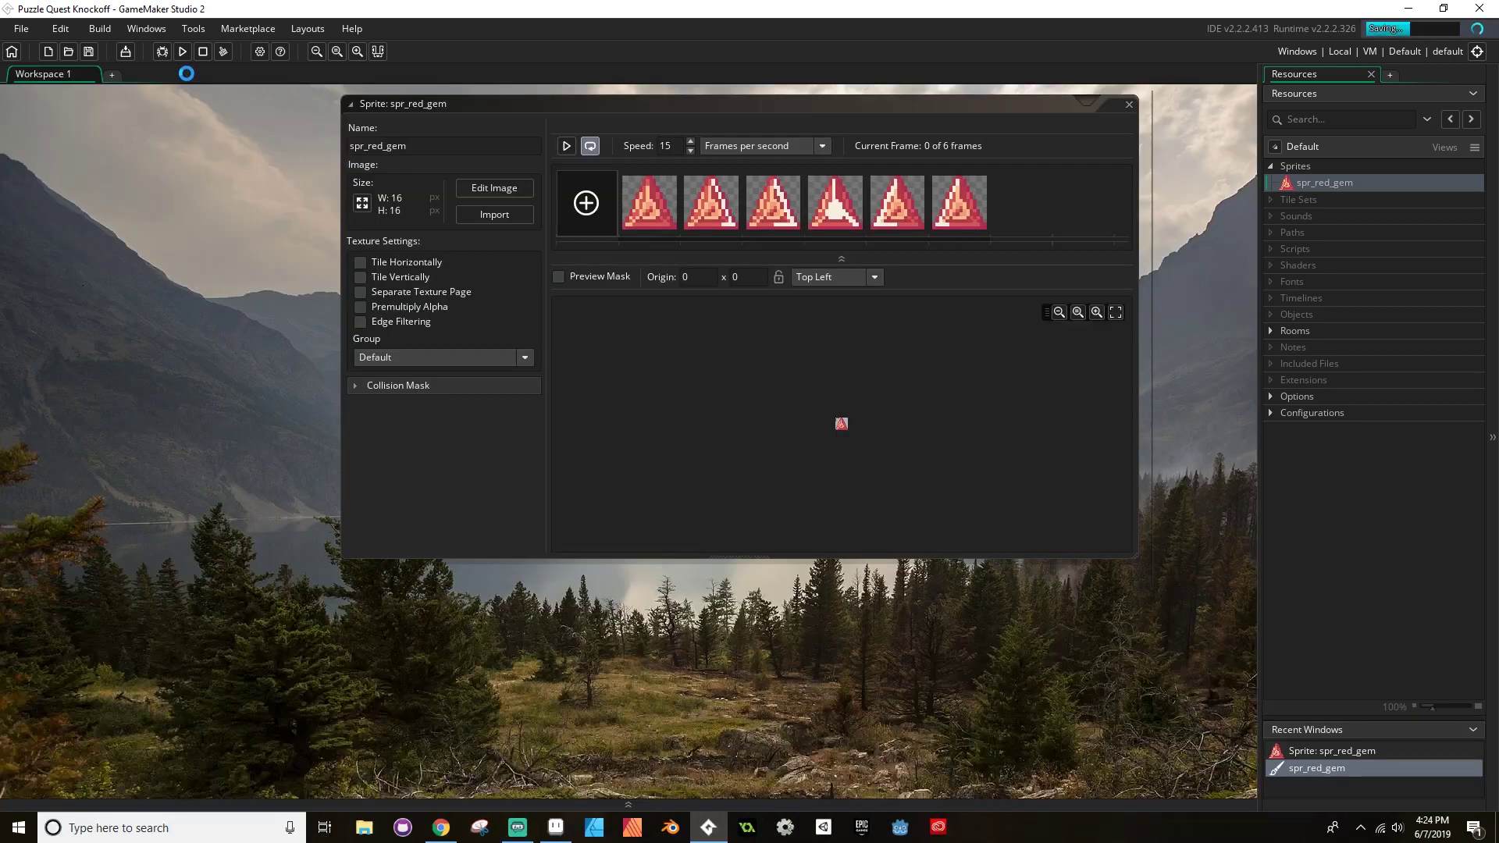
Create another sprite and name it spr_orange_gem
{"action": "right_click", "coordinate": [1302, 169]}
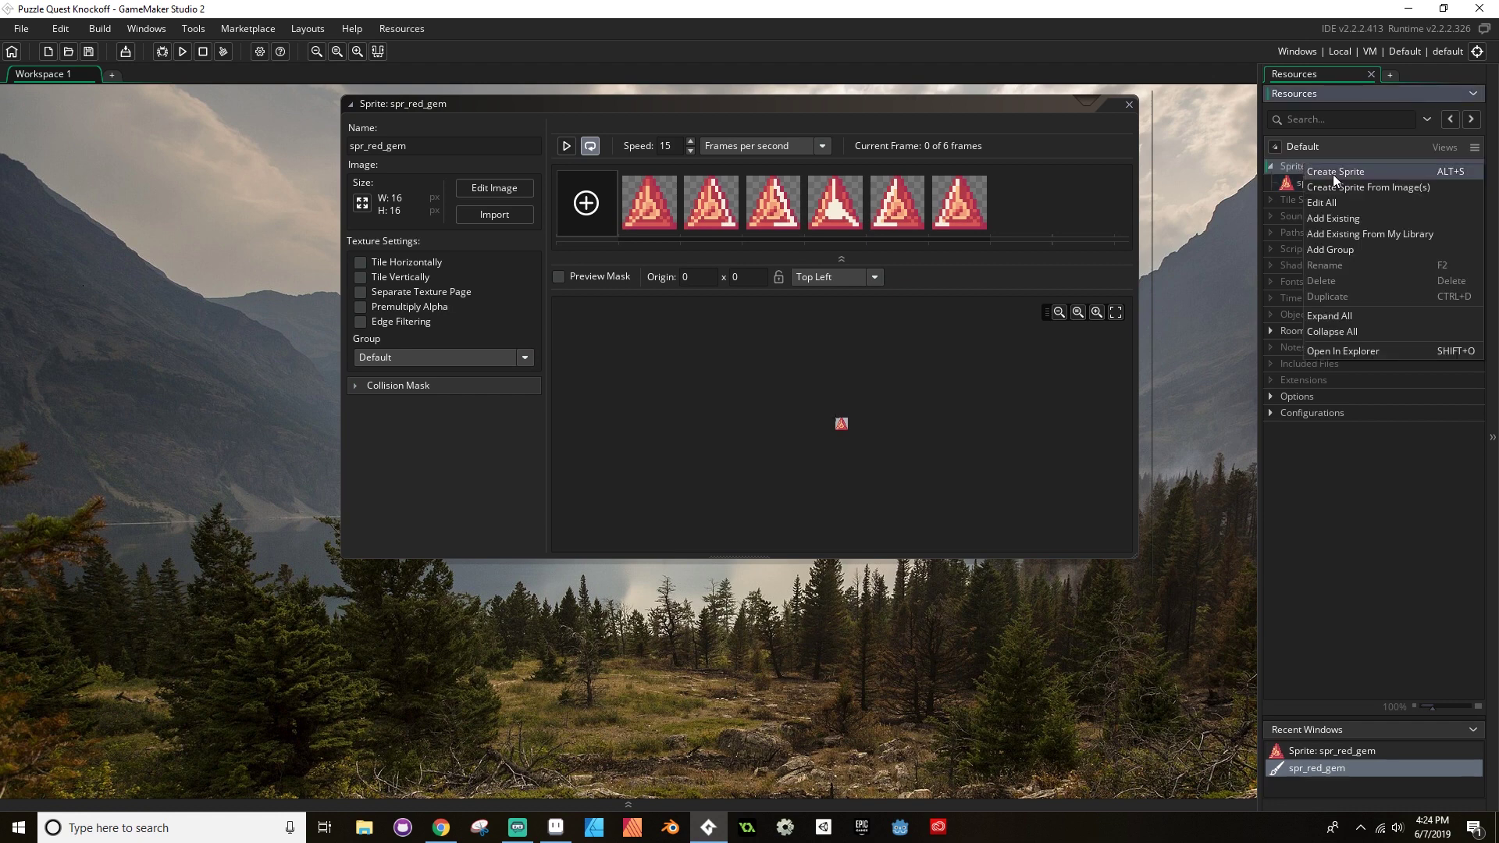
{"action": "left_click", "coordinate": [1332, 175]}
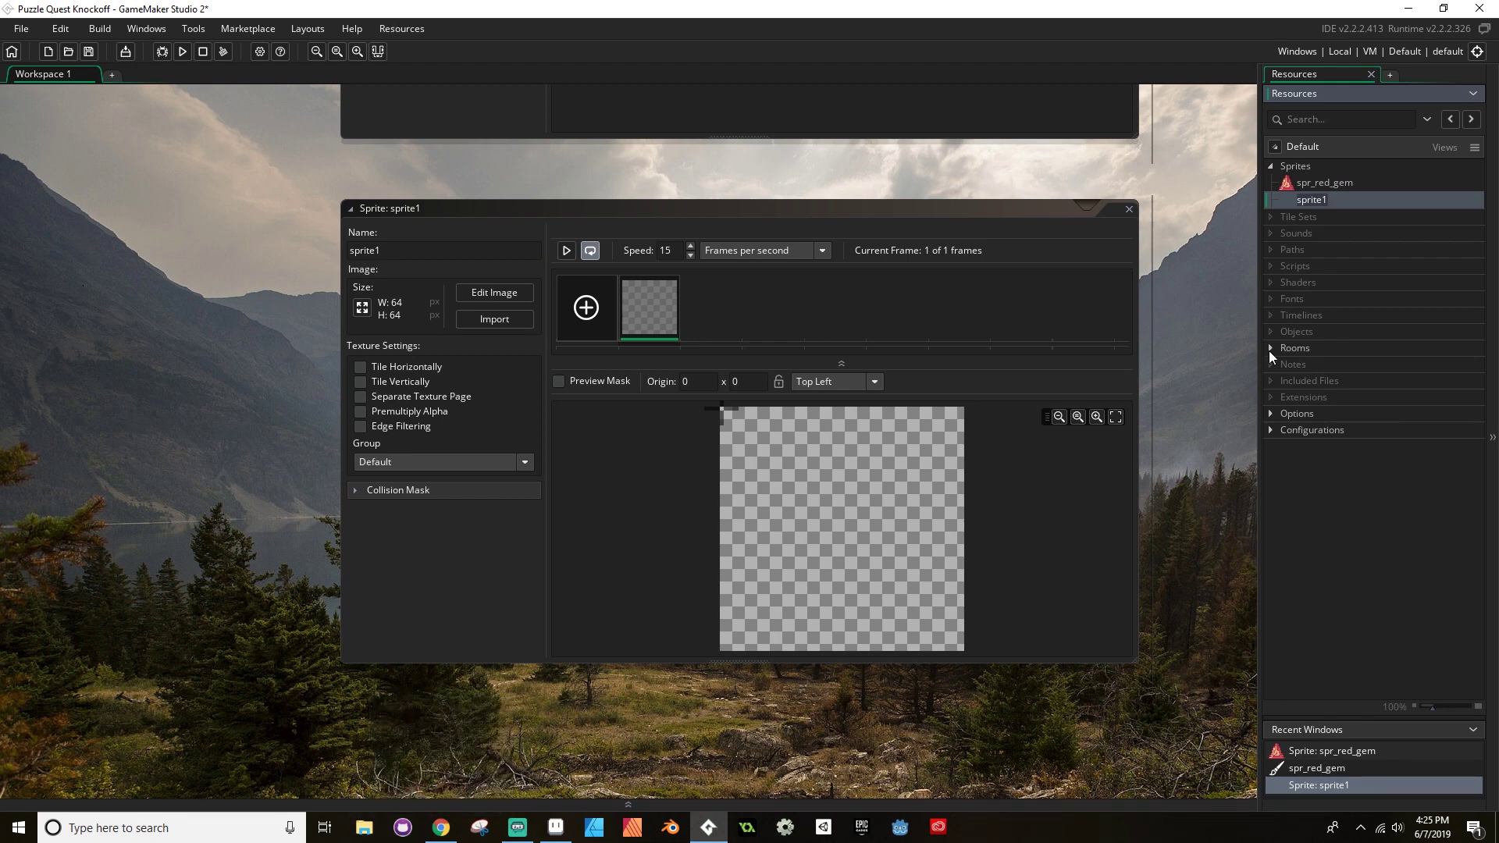
{"action": "type", "text": "spr_orange_gem"}
{"action": "key", "text": "Return"}
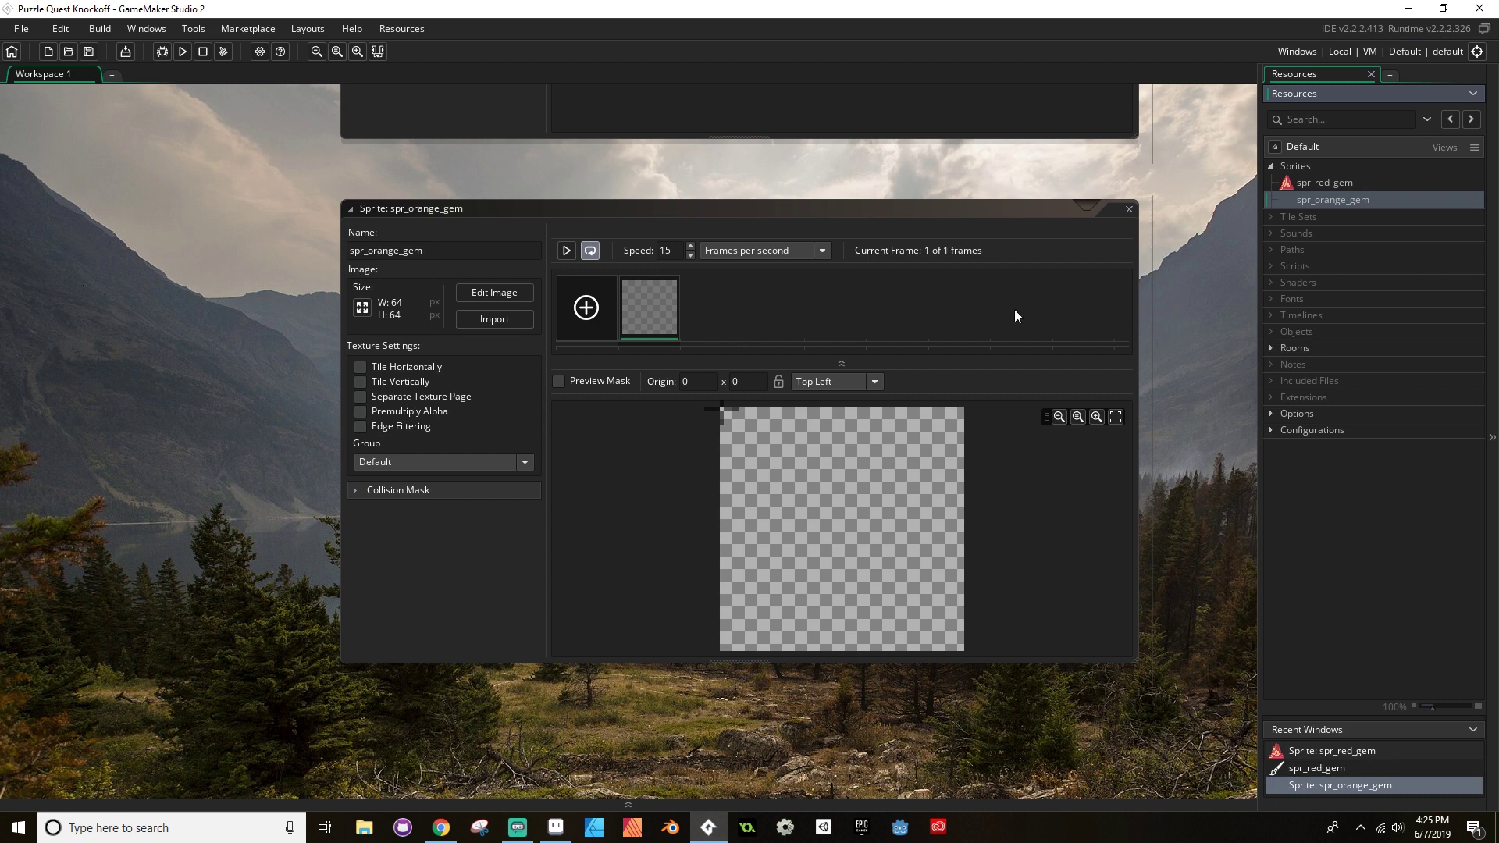
Import the Orange Gem 2 image into spr_orange_gem, accepting the non-undoable import
{"action": "left_click", "coordinate": [495, 320]}
{"action": "left_click", "coordinate": [437, 168]}
{"action": "double_click", "coordinate": [440, 178]}
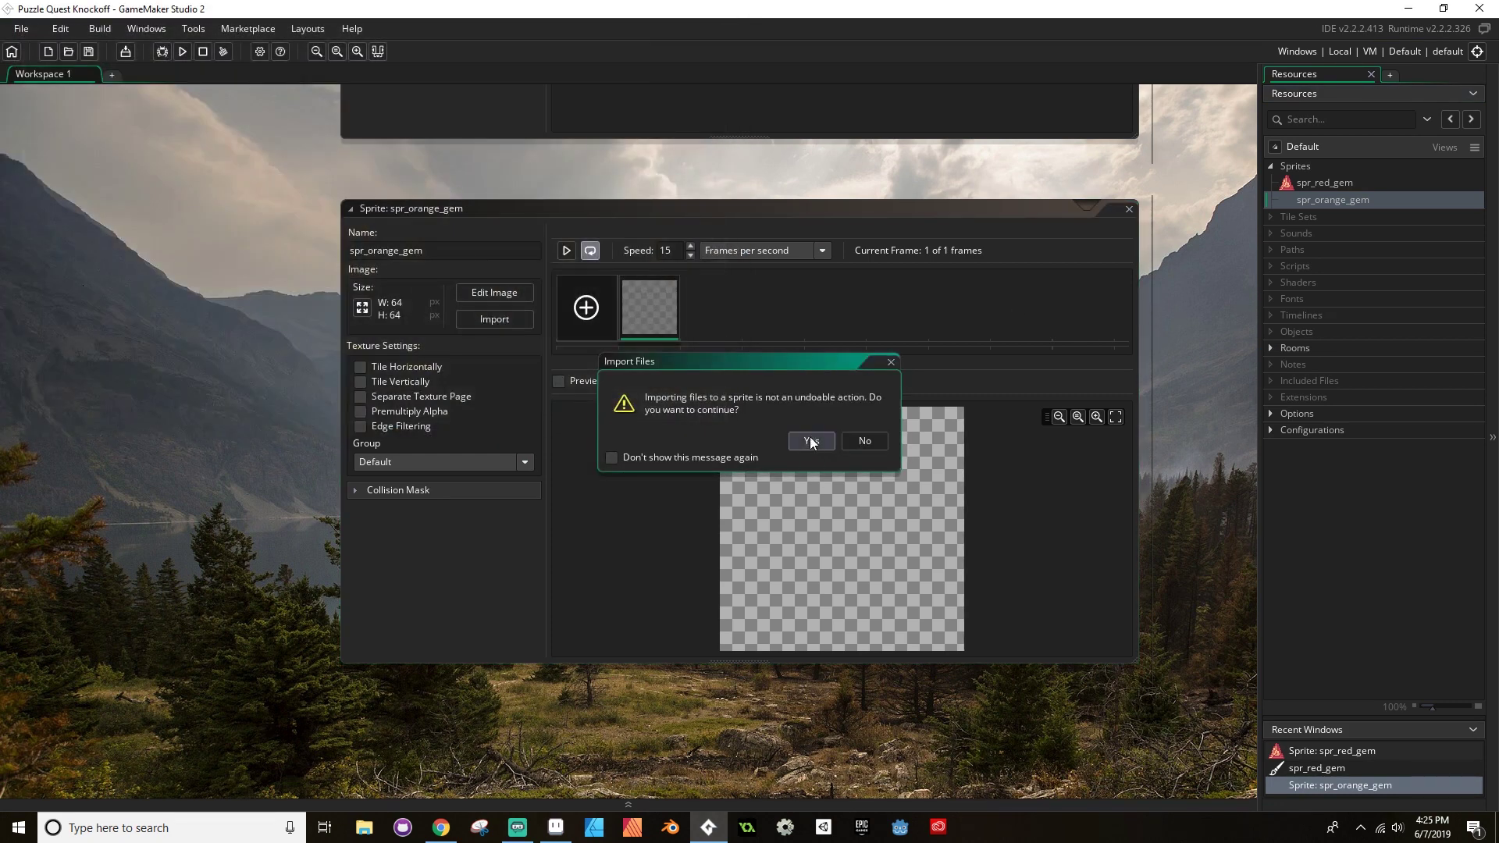
{"action": "left_click", "coordinate": [812, 441]}
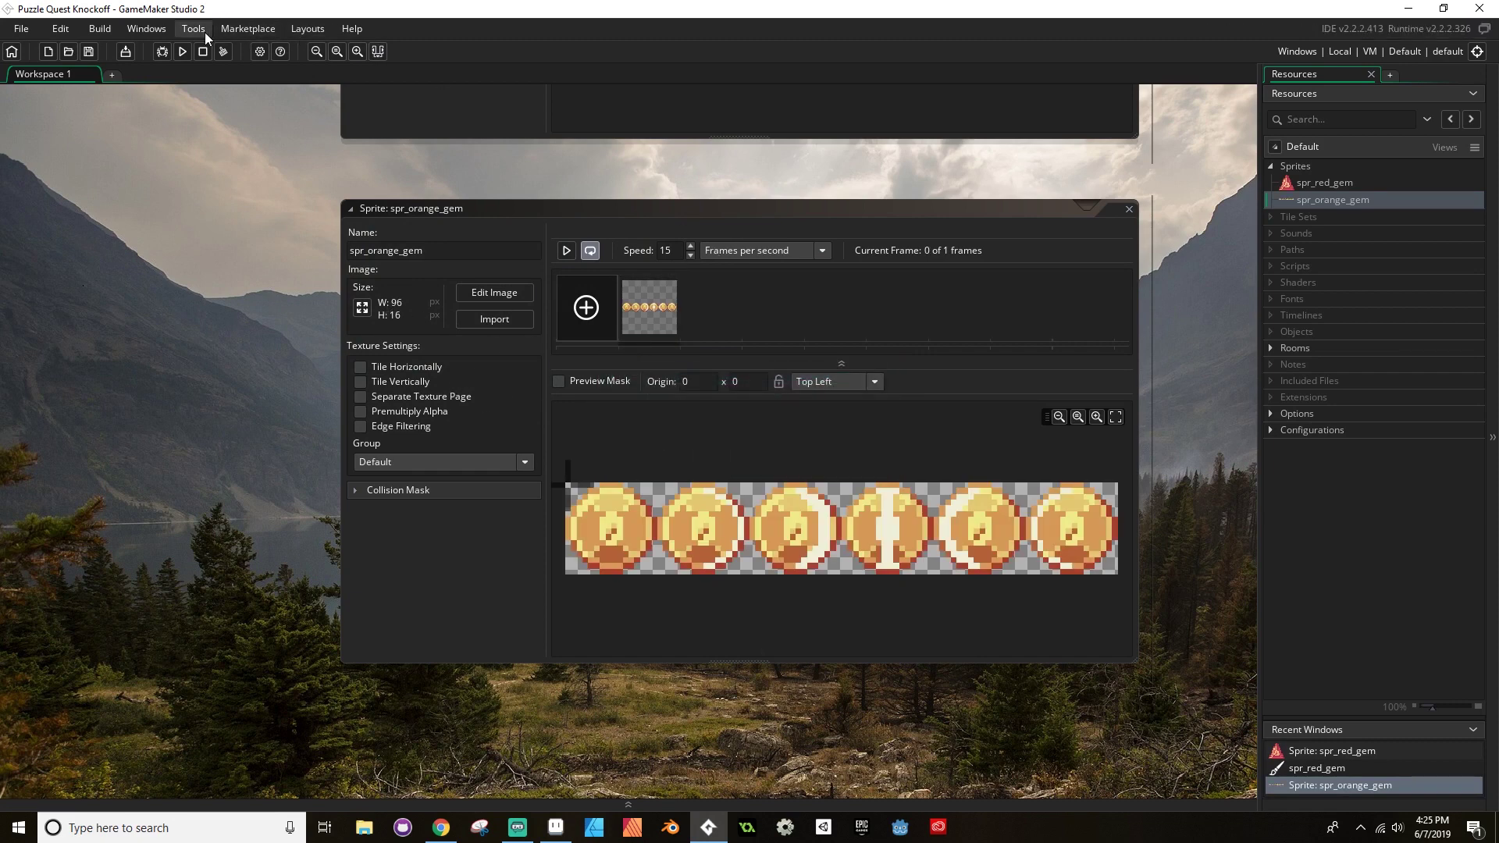
Convert the spr_orange_gem strip to 6 frames, 6 per row, with frame width and height of 16, and preview the animation
{"action": "left_click", "coordinate": [500, 294]}
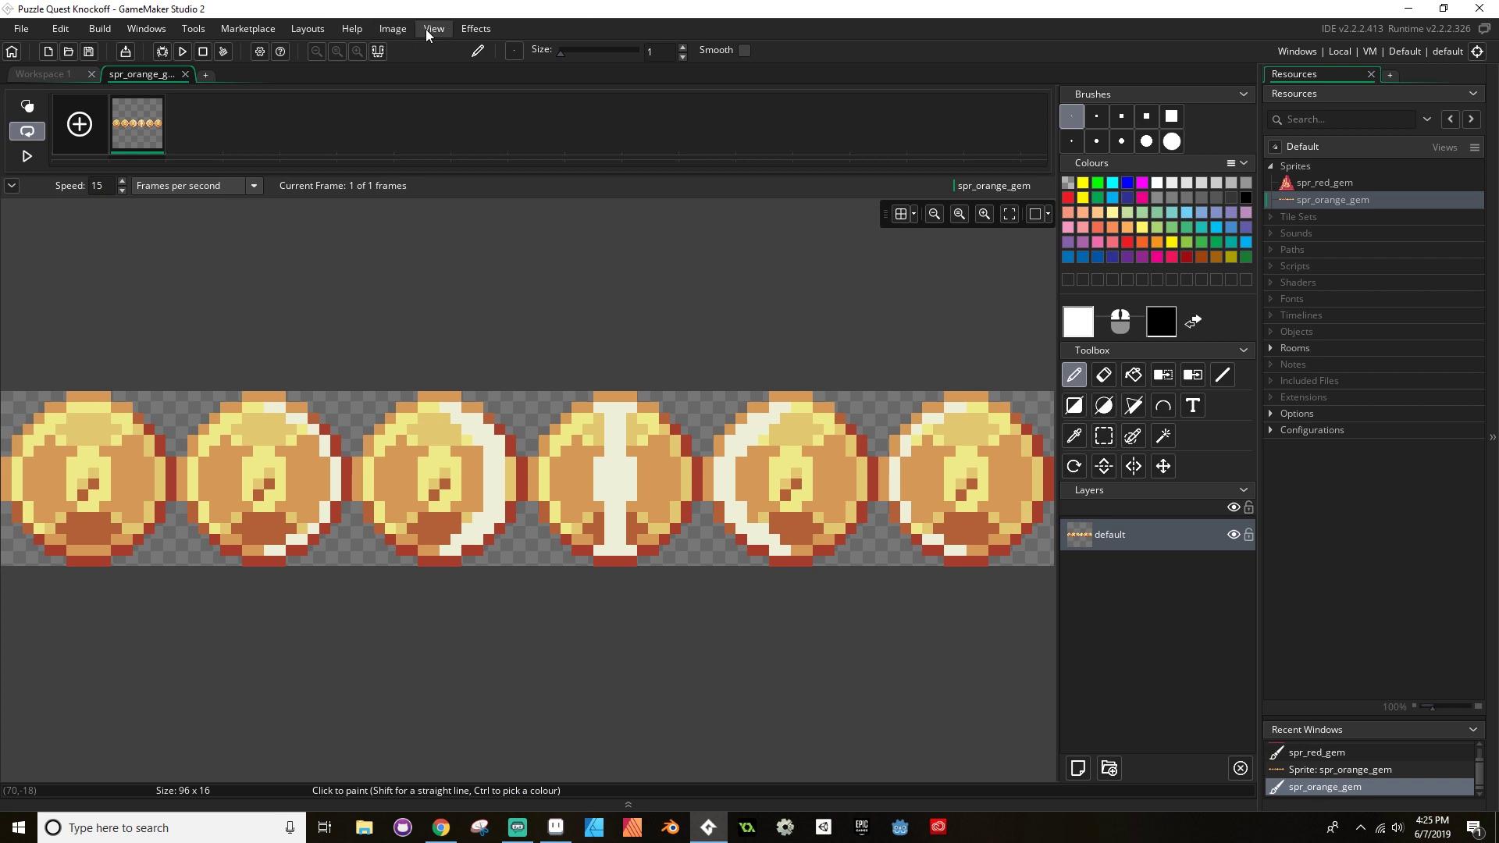
{"action": "left_click", "coordinate": [392, 28]}
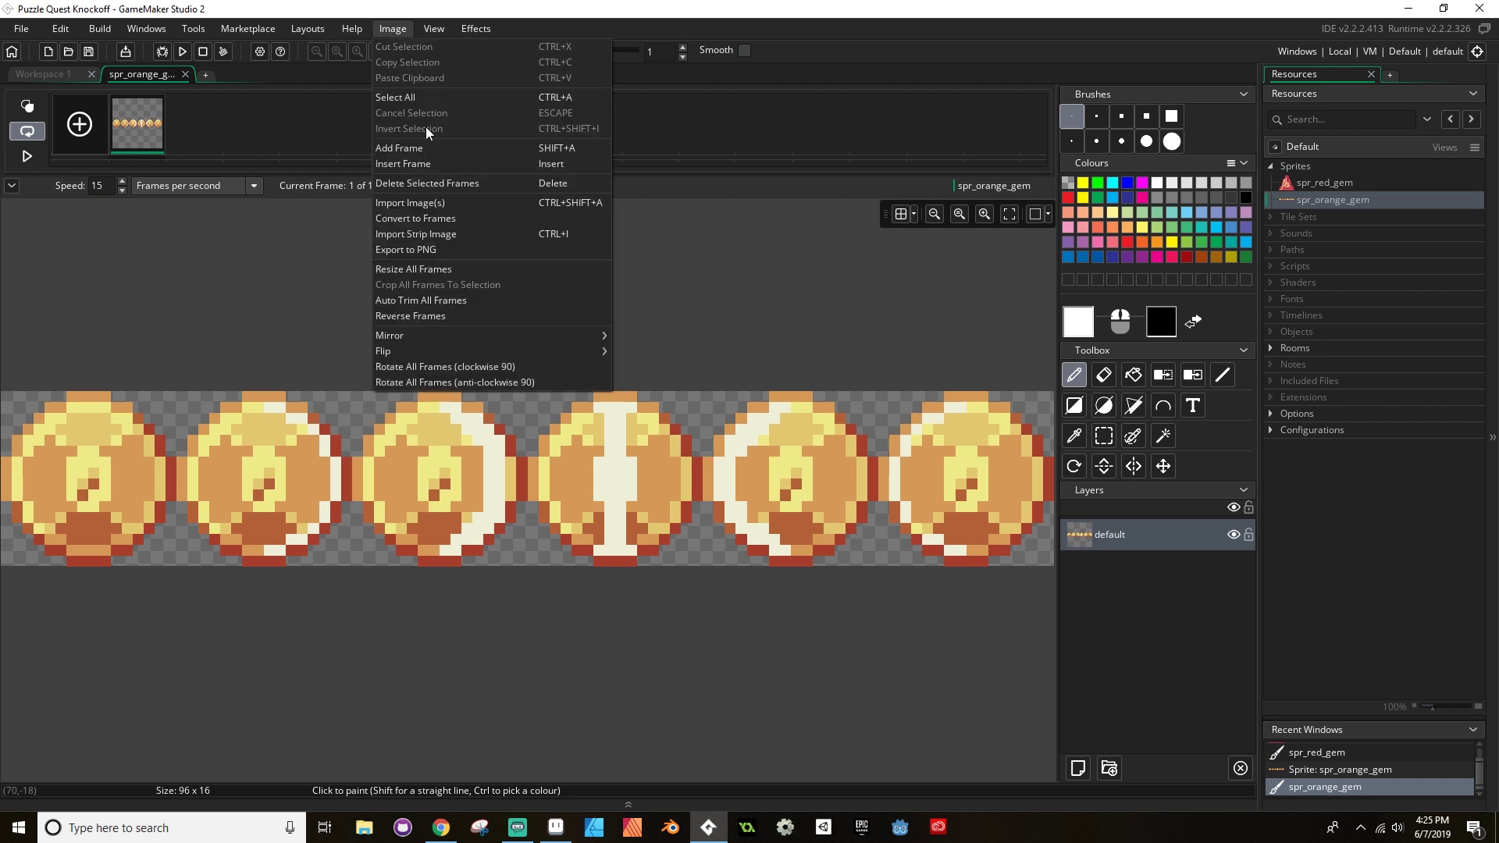
{"action": "left_click", "coordinate": [425, 218]}
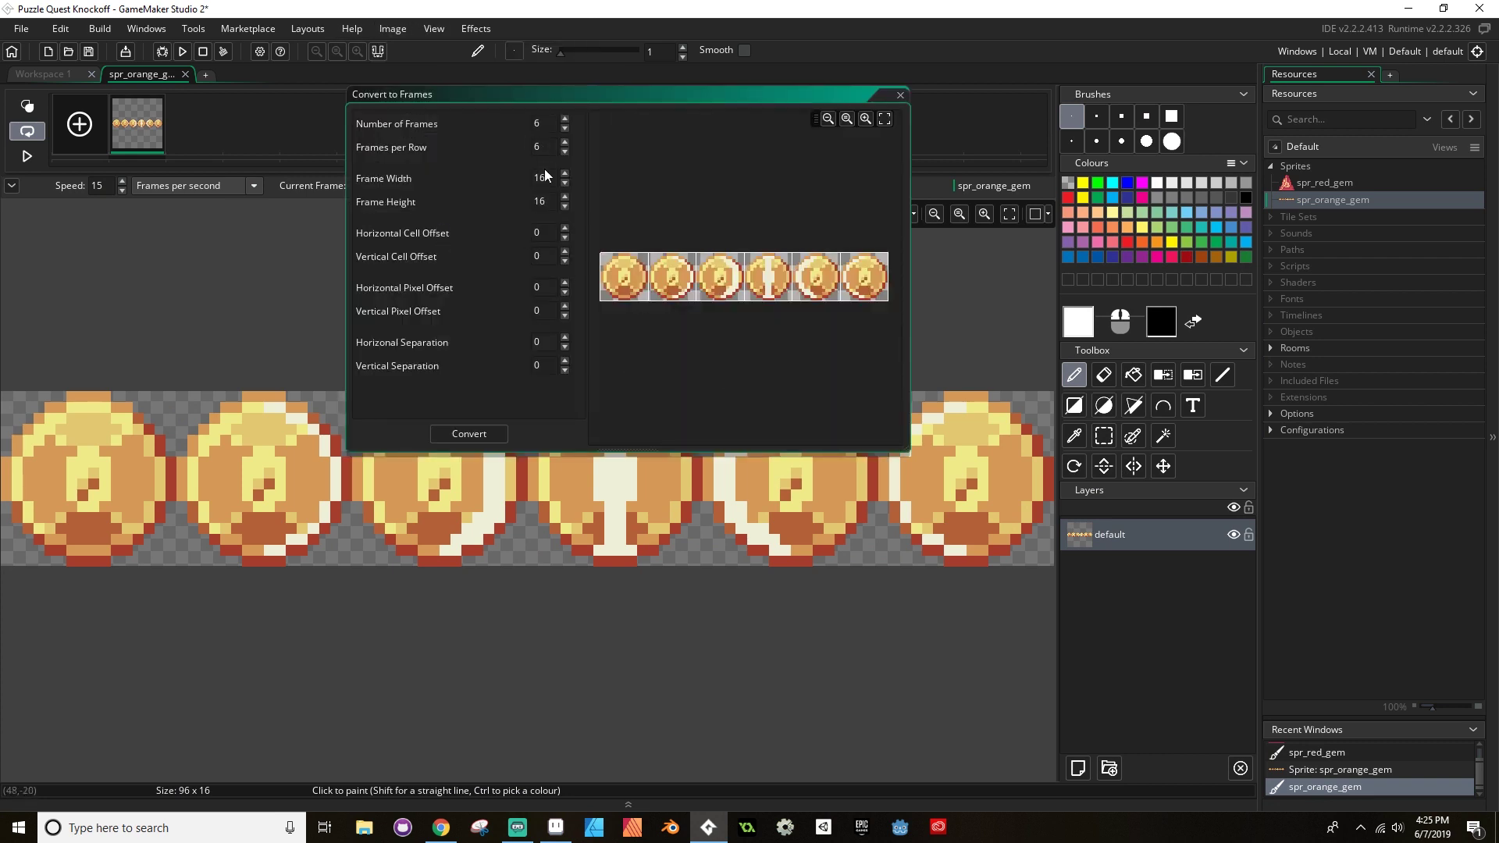
{"action": "left_click", "coordinate": [468, 434]}
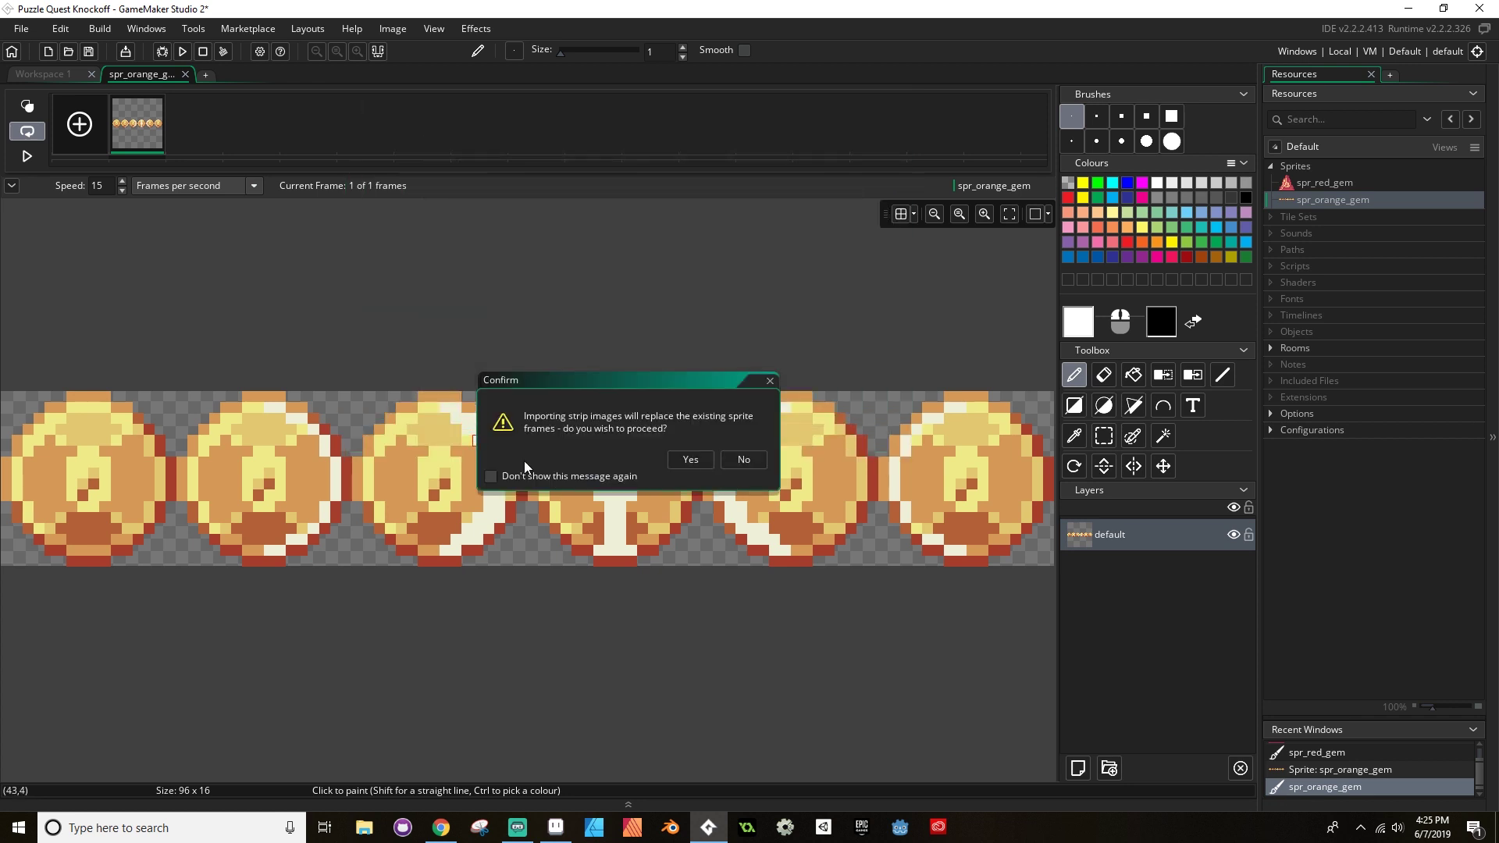
{"action": "left_click", "coordinate": [695, 461]}
{"action": "left_click", "coordinate": [27, 156]}
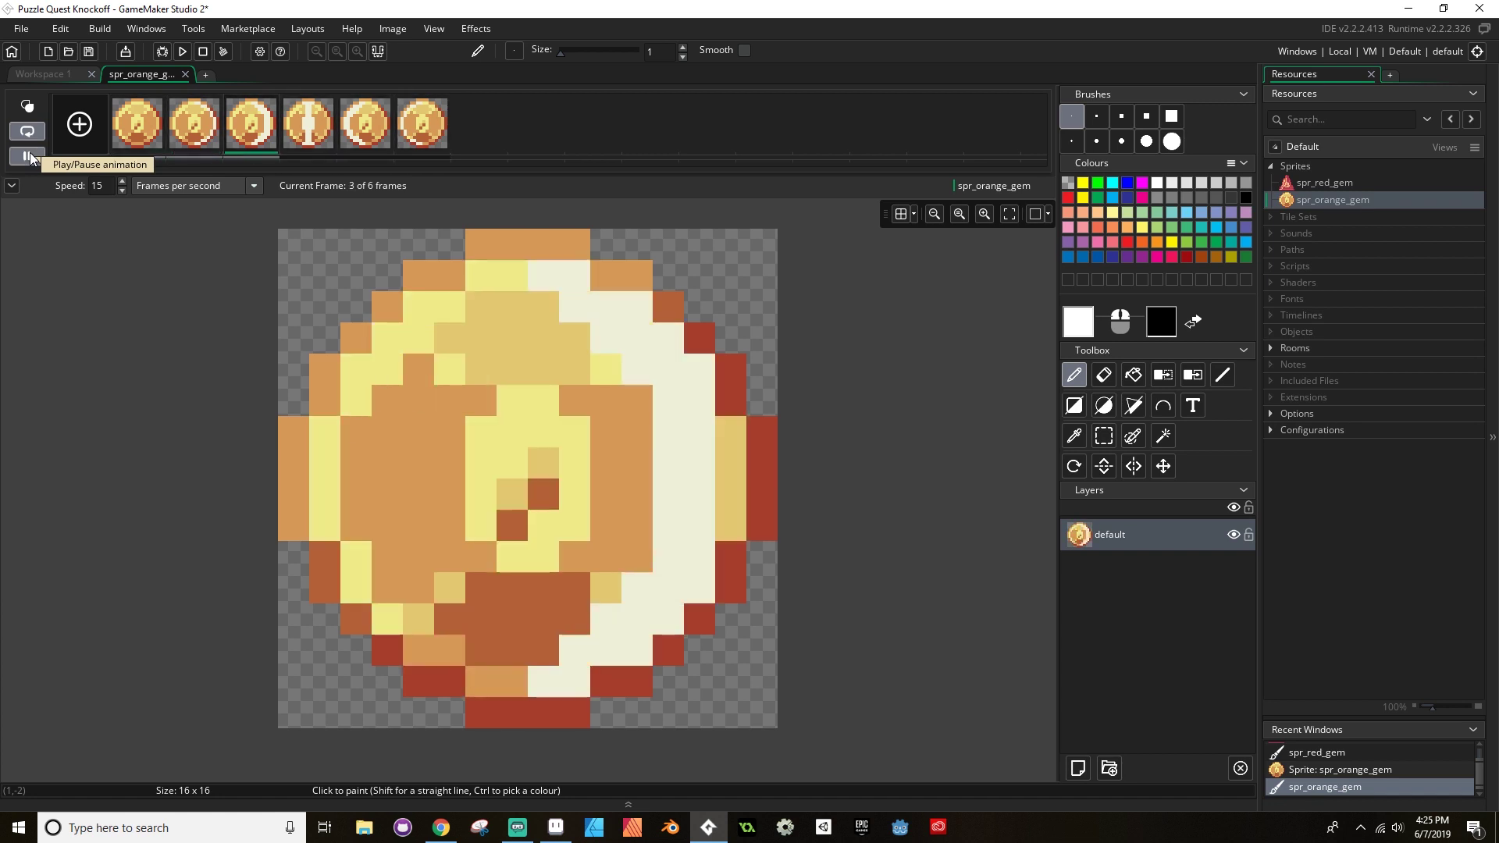
{"action": "left_click", "coordinate": [27, 156]}
Return to the workspace from the orange gem's image editor and create another sprite
{"action": "left_click", "coordinate": [65, 78]}
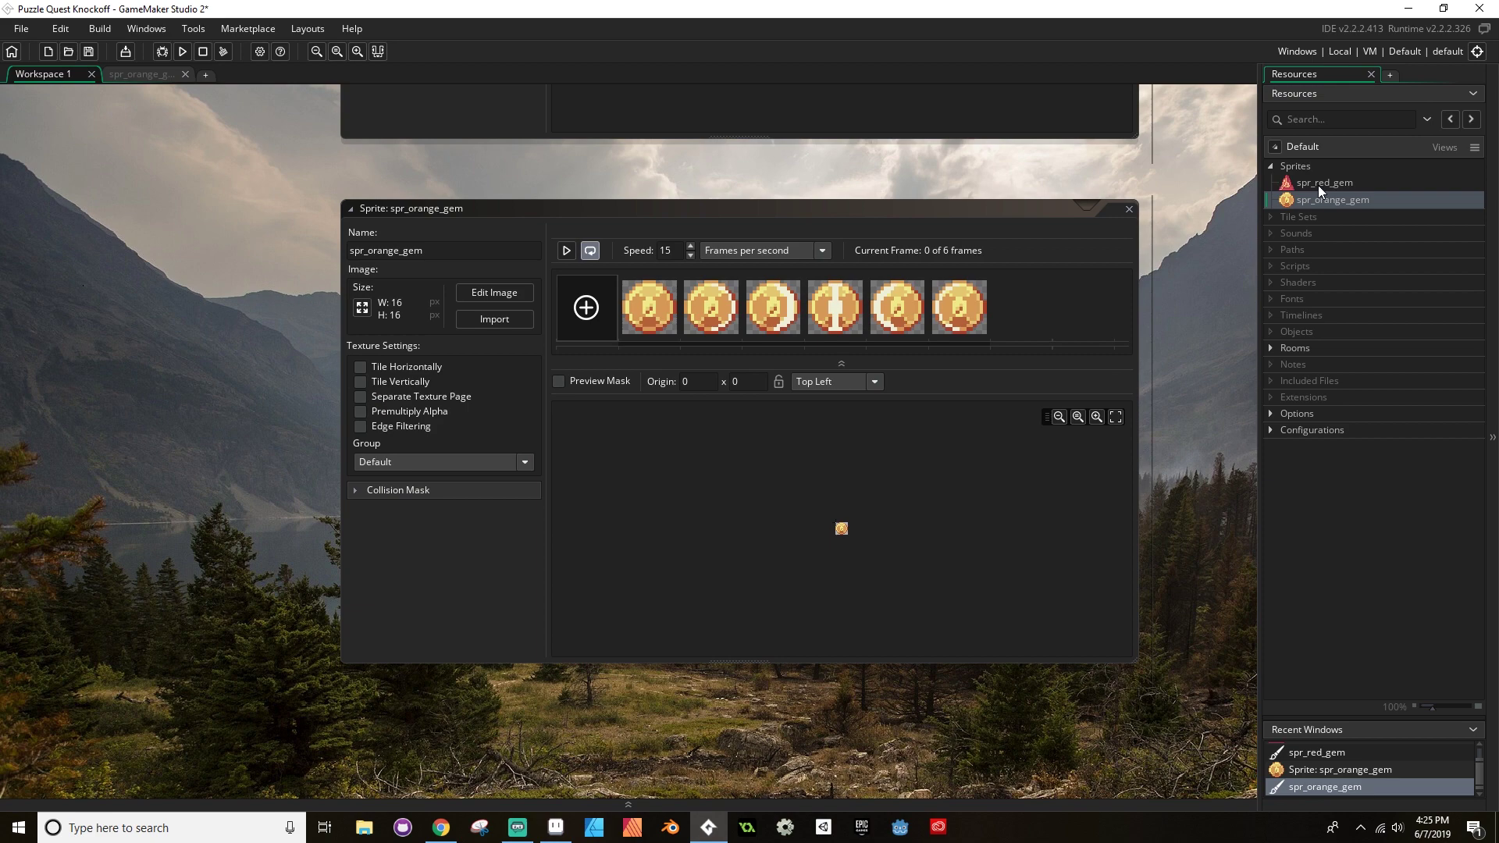
{"action": "right_click", "coordinate": [1305, 165]}
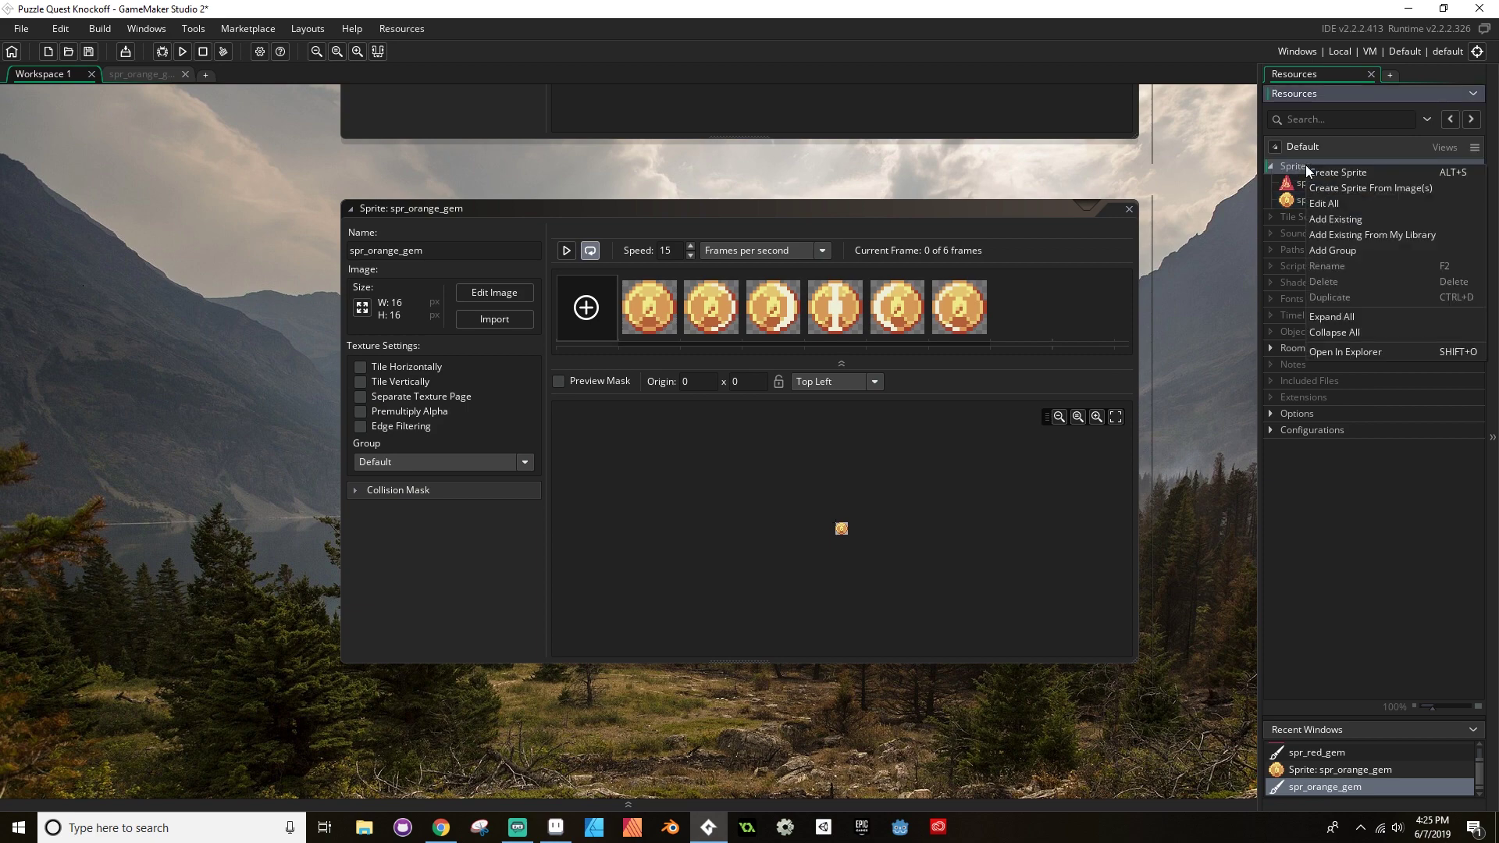
{"action": "left_click", "coordinate": [1327, 175]}
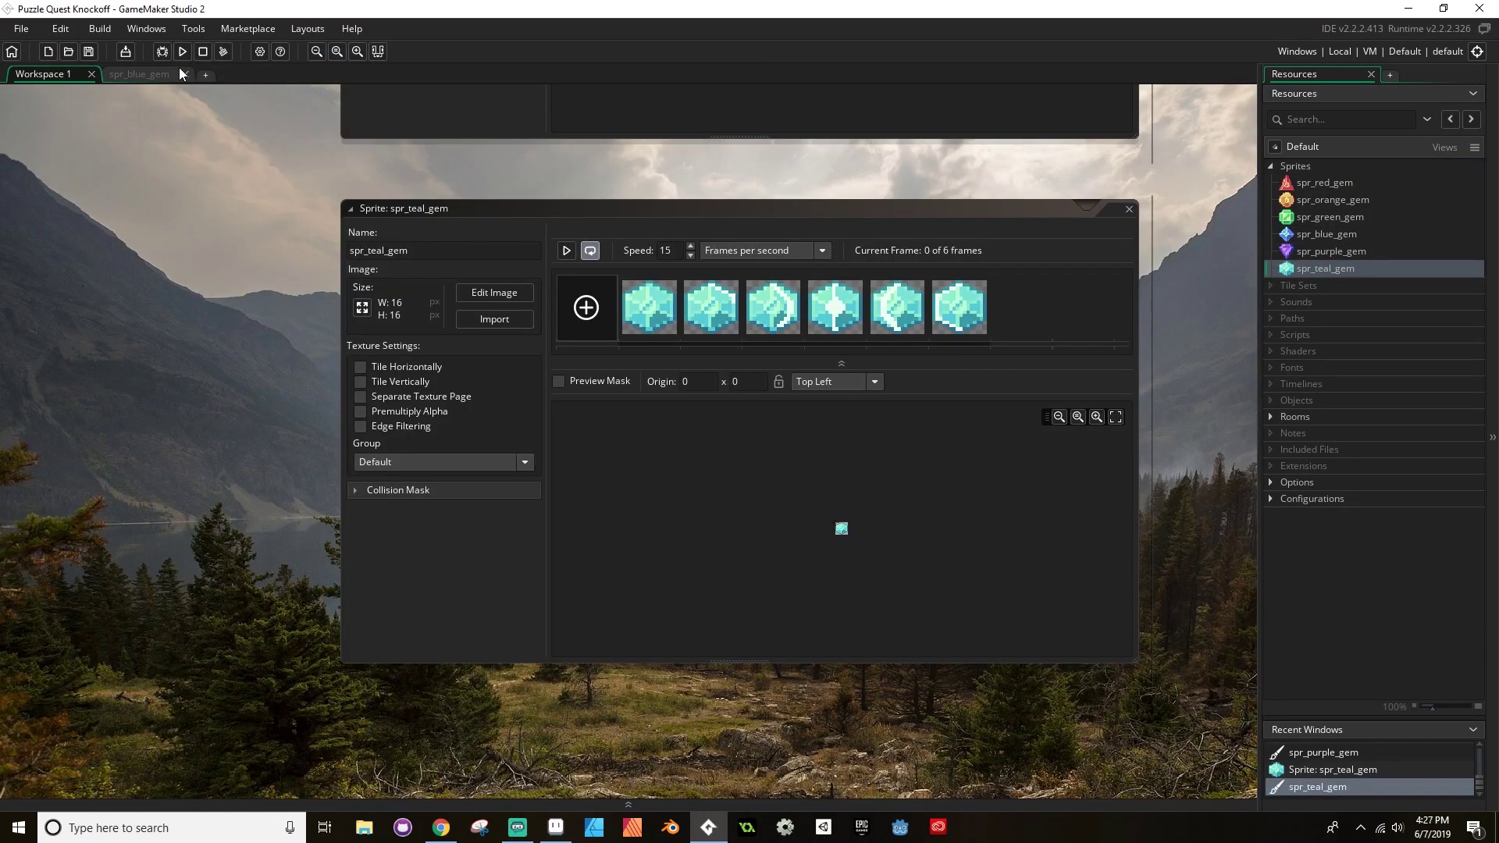
Close the remaining gem image editor and look over the six gem sprite windows laid out in the workspace
{"action": "left_click", "coordinate": [183, 73]}
{"action": "scroll", "coordinate": [1159, 249], "scroll_direction": "down", "scroll_amount": 8, "text": "ctrl"}
{"action": "middle_click_drag", "start_coordinate": [1159, 250], "coordinate": [507, 480]}
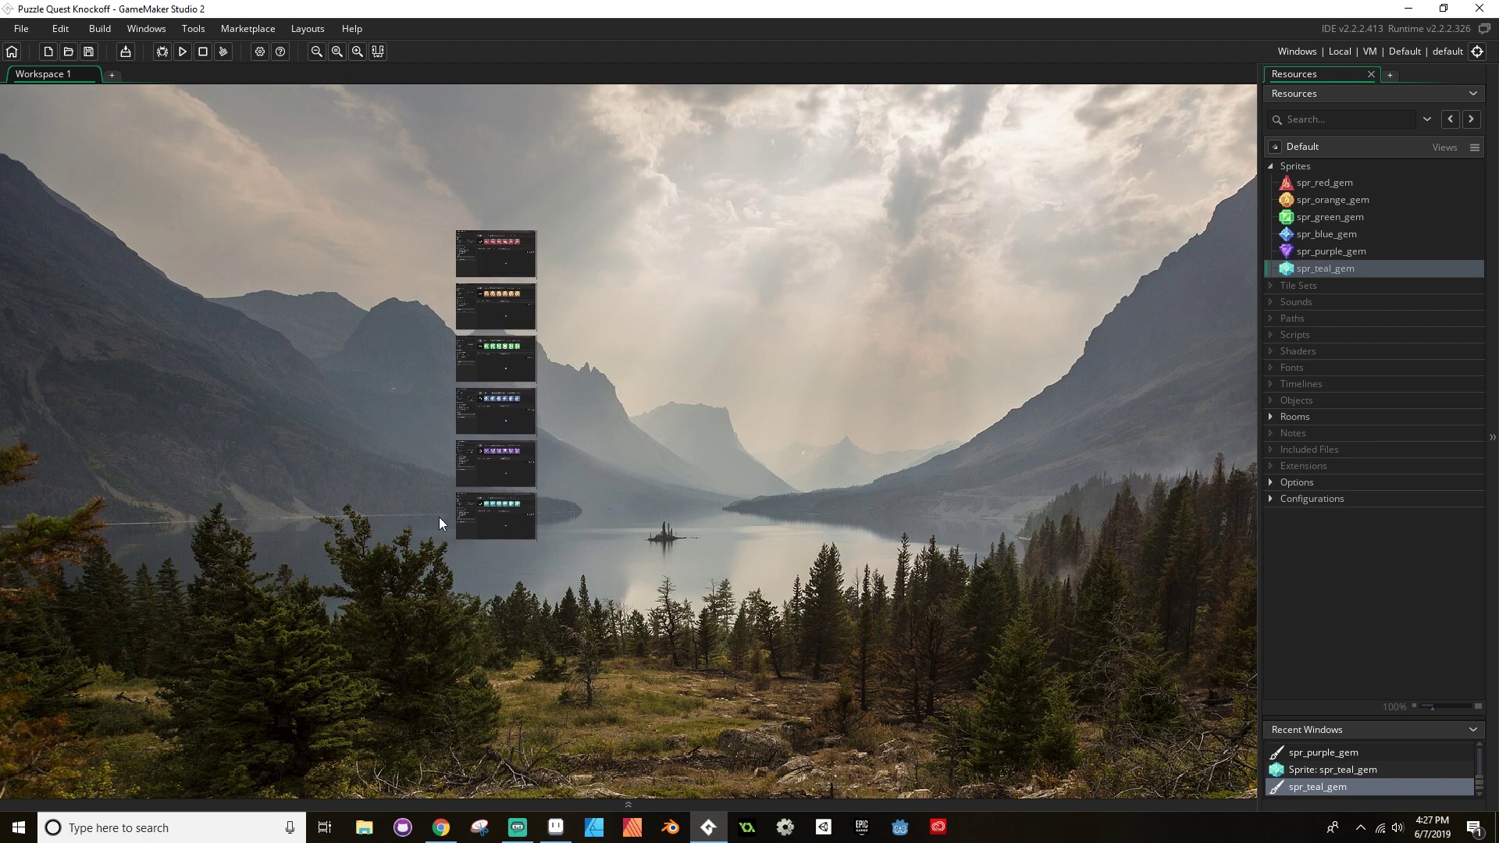
{"action": "scroll", "coordinate": [619, 419], "scroll_direction": "up", "scroll_amount": 2}
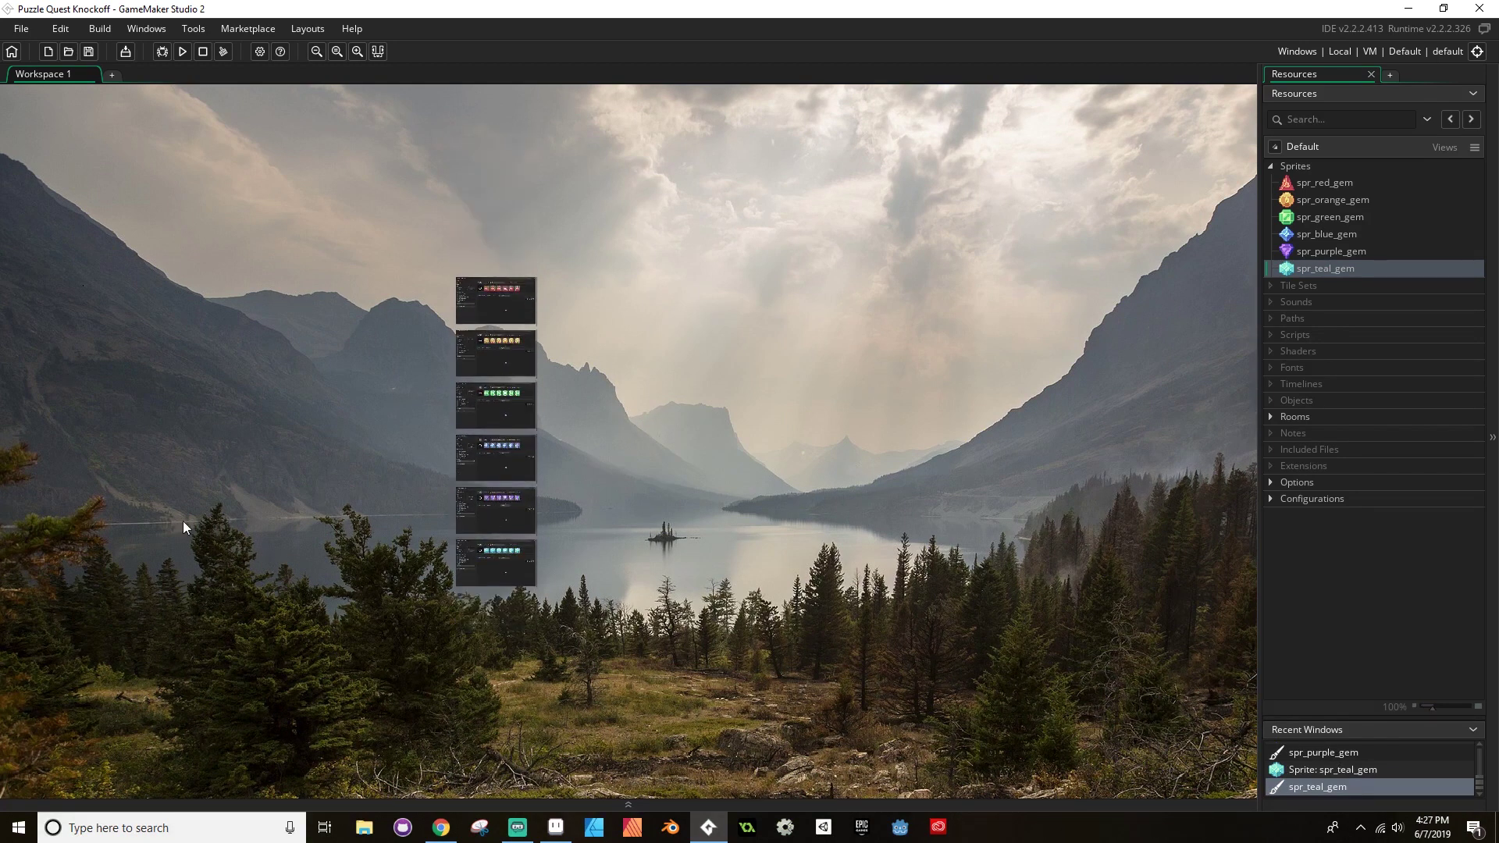
{"action": "middle_click_drag", "start_coordinate": [717, 470], "coordinate": [929, 555]}
{"action": "scroll", "coordinate": [806, 506], "scroll_direction": "up", "scroll_amount": 5, "text": "ctrl"}
{"action": "scroll", "coordinate": [805, 506], "scroll_direction": "down", "scroll_amount": 5, "text": "ctrl"}
{"action": "scroll", "coordinate": [805, 506], "scroll_direction": "up", "scroll_amount": 5, "text": "ctrl"}
{"action": "scroll", "coordinate": [806, 505], "scroll_direction": "down", "scroll_amount": 3, "text": "ctrl"}
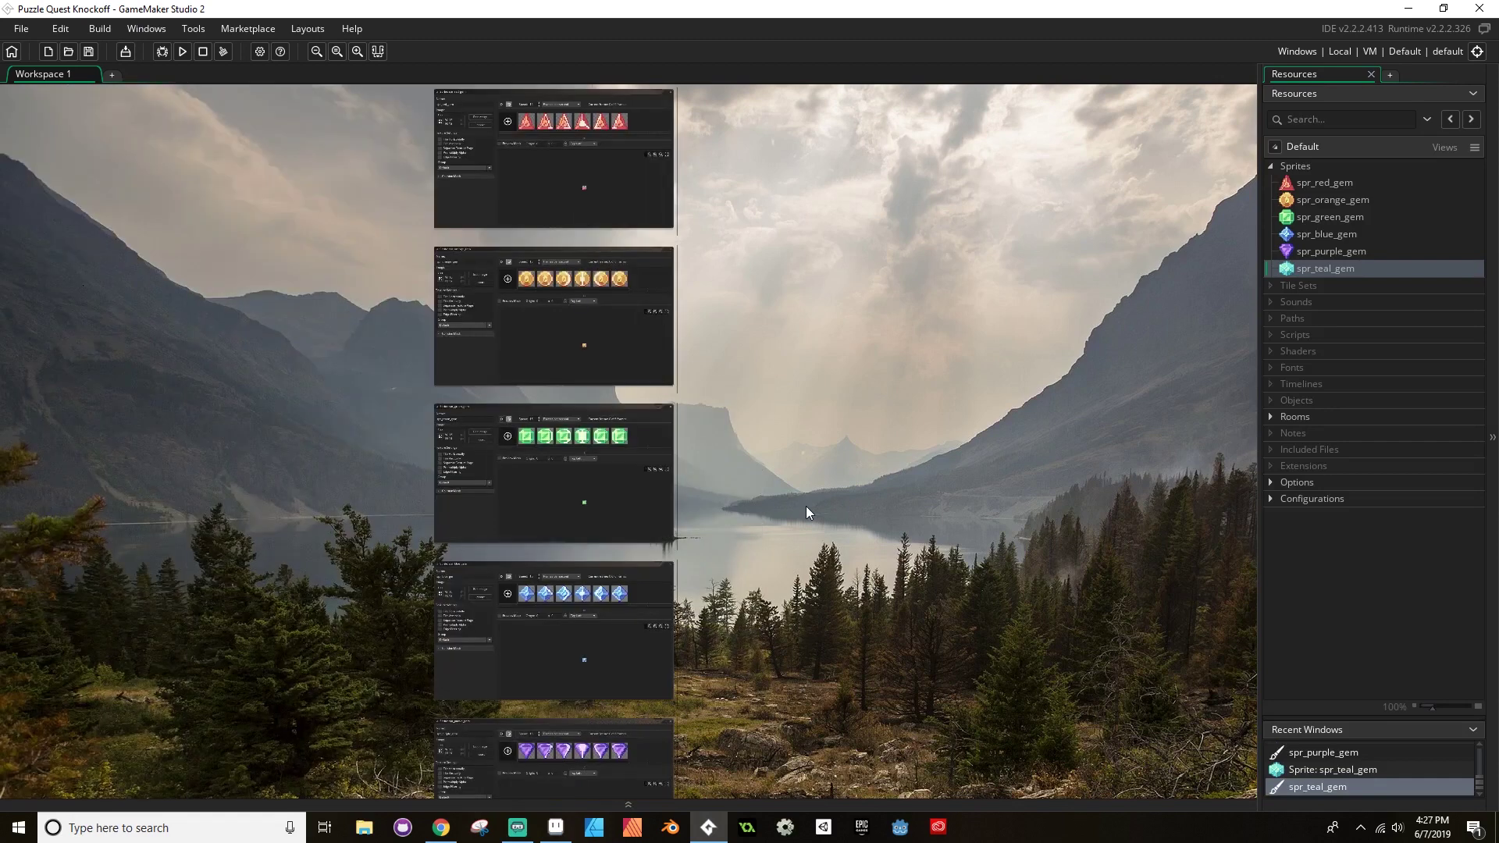
{"action": "scroll", "coordinate": [833, 455], "scroll_direction": "down", "scroll_amount": 2, "text": "ctrl"}
{"action": "scroll", "coordinate": [690, 256], "scroll_direction": "up", "scroll_amount": 5, "text": "ctrl"}
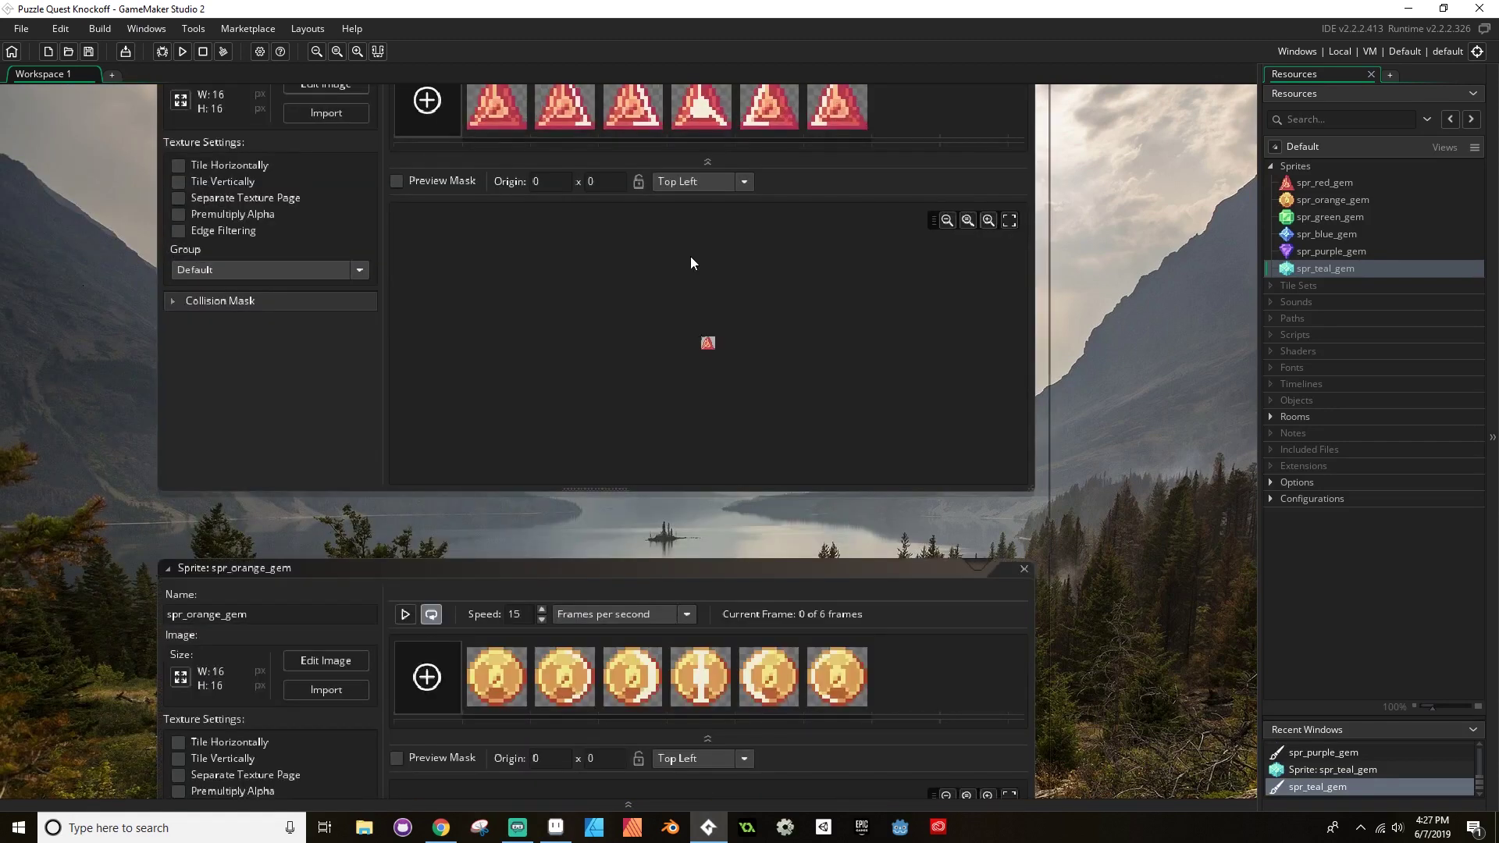
{"action": "scroll", "coordinate": [1134, 482], "scroll_direction": "down", "scroll_amount": 10, "text": "ctrl"}
{"action": "left_click_drag", "start_coordinate": [1105, 541], "coordinate": [895, 279]}
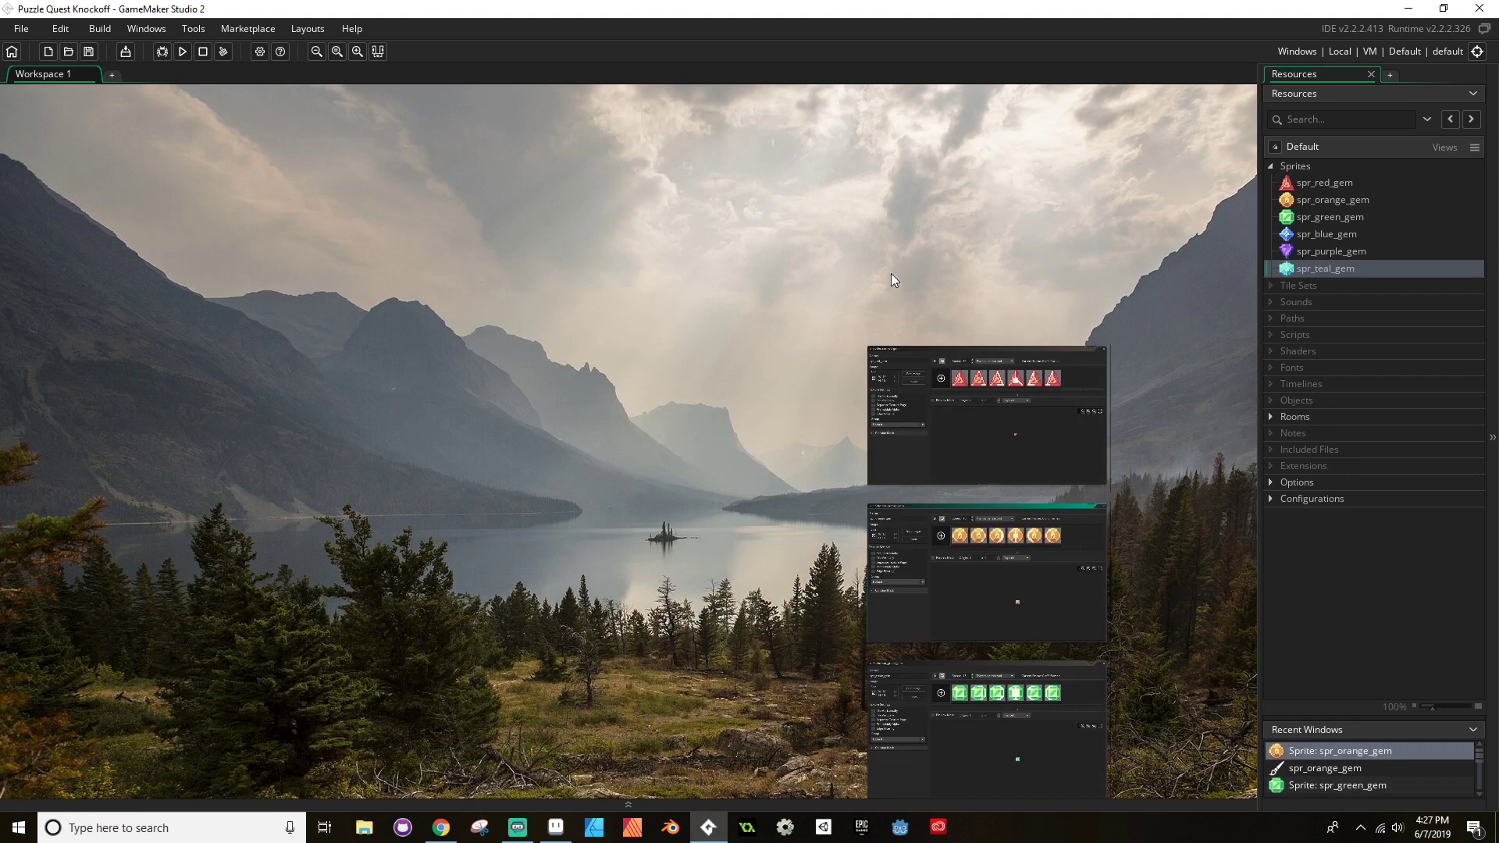
{"action": "middle_click_drag", "start_coordinate": [695, 532], "coordinate": [461, 217]}
{"action": "scroll", "coordinate": [434, 325], "scroll_direction": "down", "scroll_amount": 4, "text": "ctrl"}
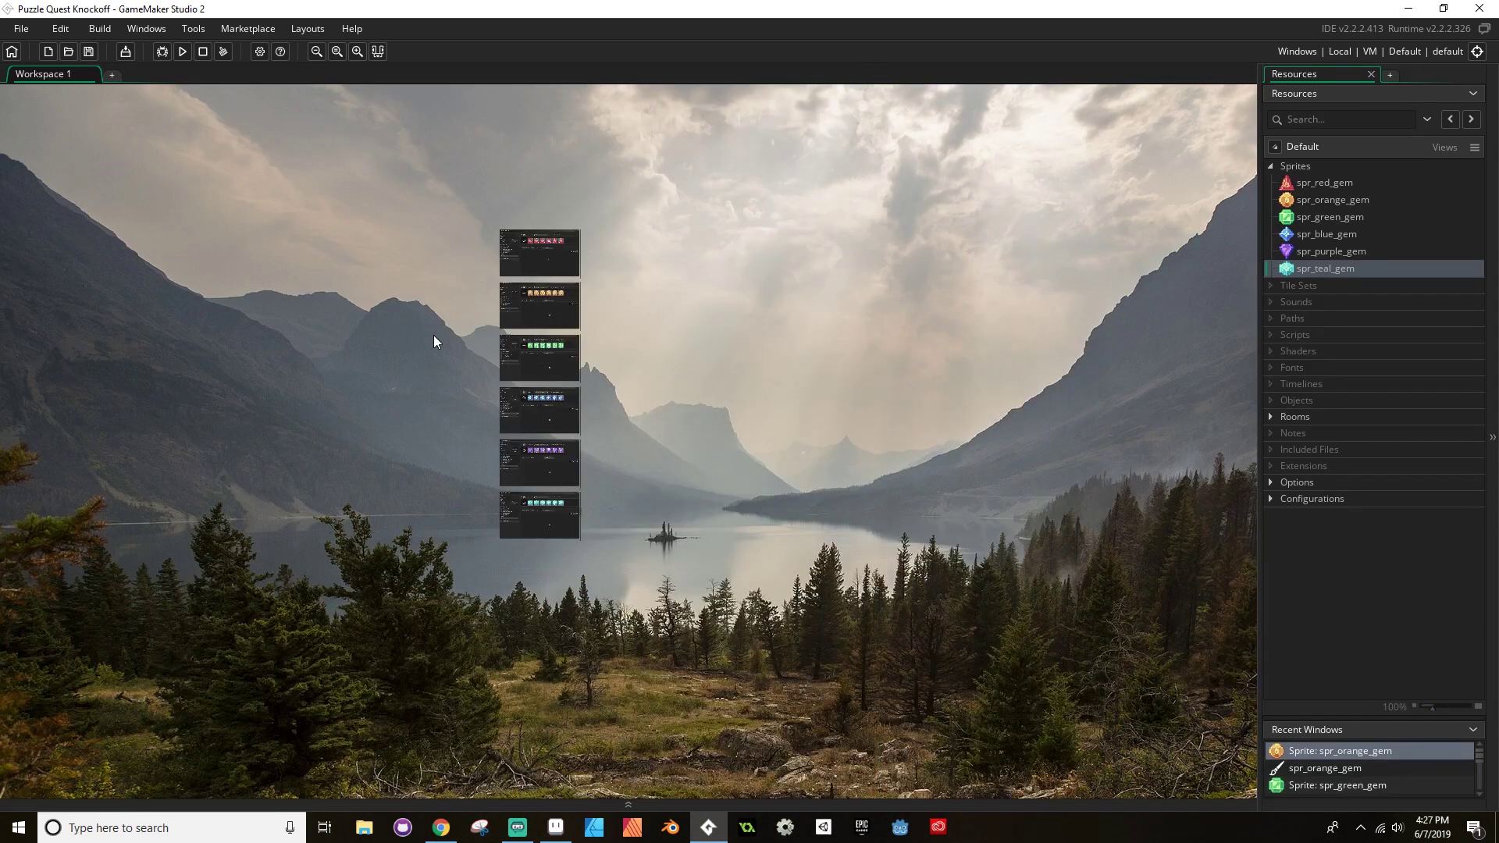
{"action": "middle_click_drag", "start_coordinate": [434, 335], "coordinate": [409, 322]}
{"action": "scroll", "coordinate": [396, 322], "scroll_direction": "up", "scroll_amount": 5, "text": "ctrl"}
{"action": "middle_click_drag", "start_coordinate": [539, 330], "coordinate": [119, 597]}
{"action": "scroll", "coordinate": [62, 529], "scroll_direction": "up", "scroll_amount": 3}
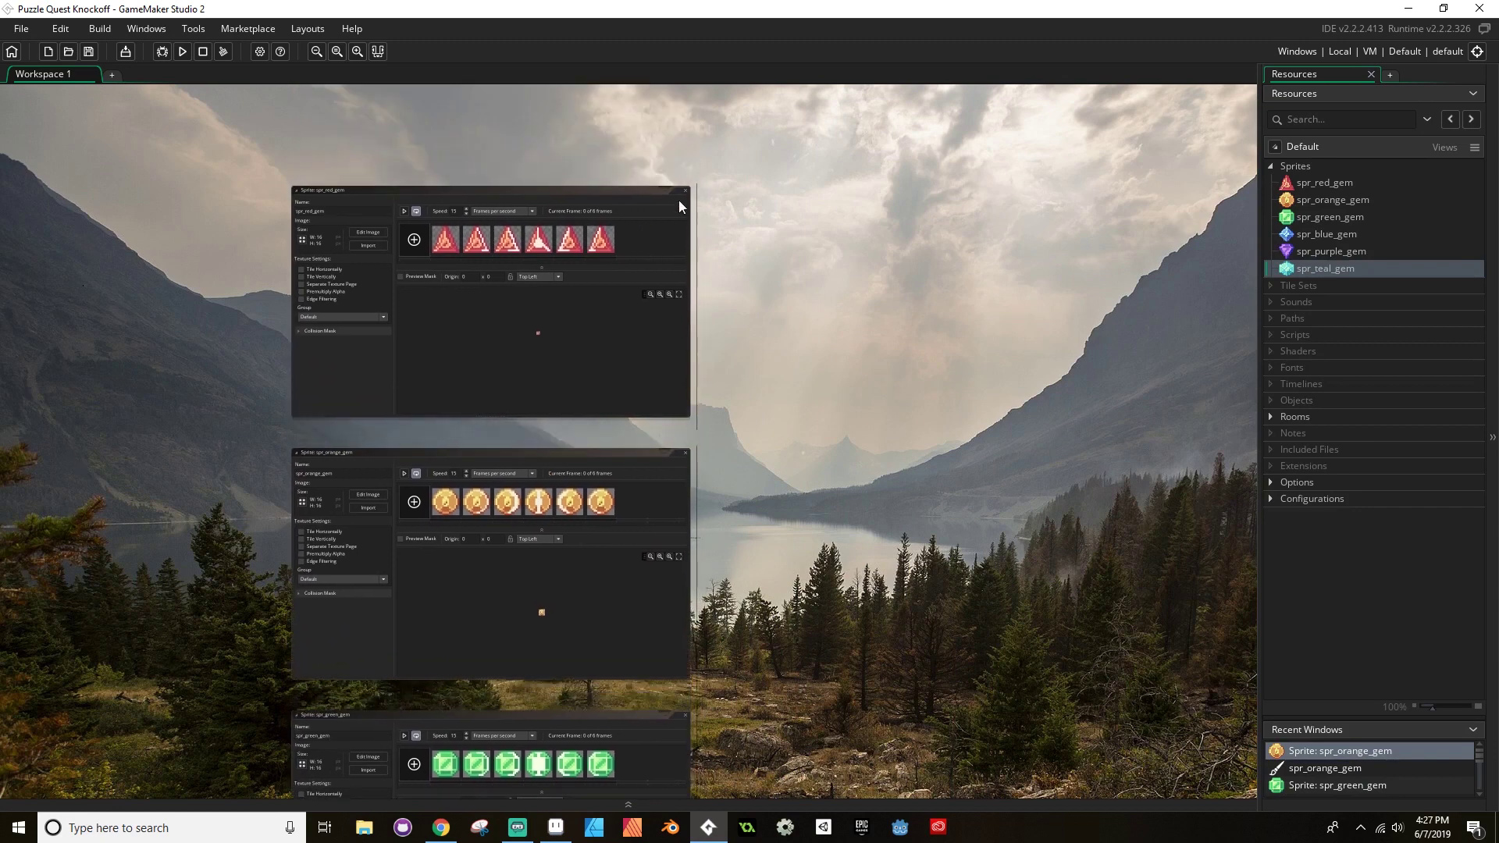
Close all six gem sprite windows in the workspace
{"action": "left_click", "coordinate": [684, 190]}
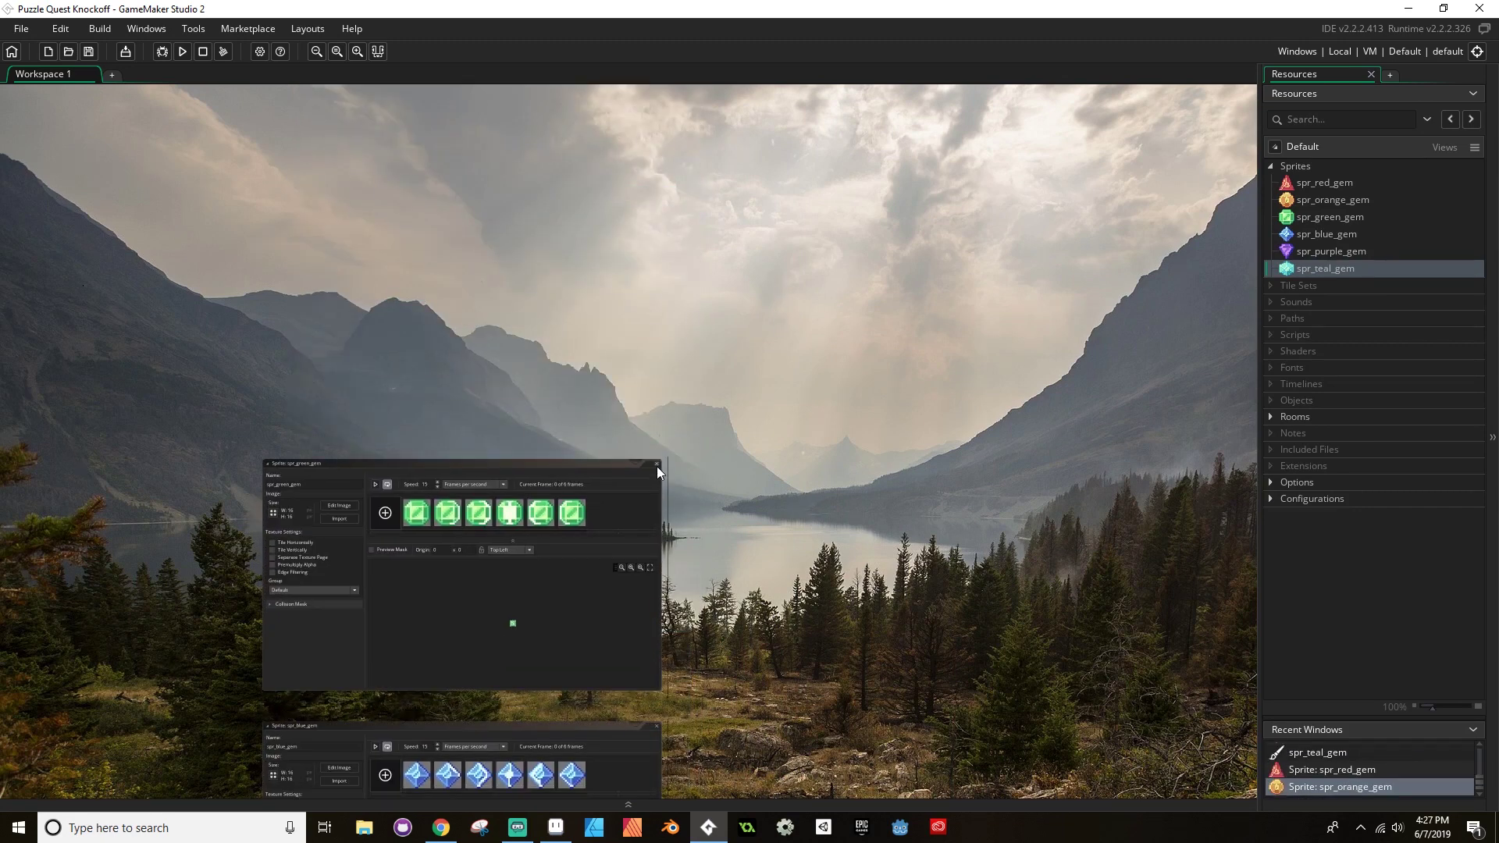
{"action": "left_click", "coordinate": [657, 465]}
{"action": "left_click", "coordinate": [606, 371]}
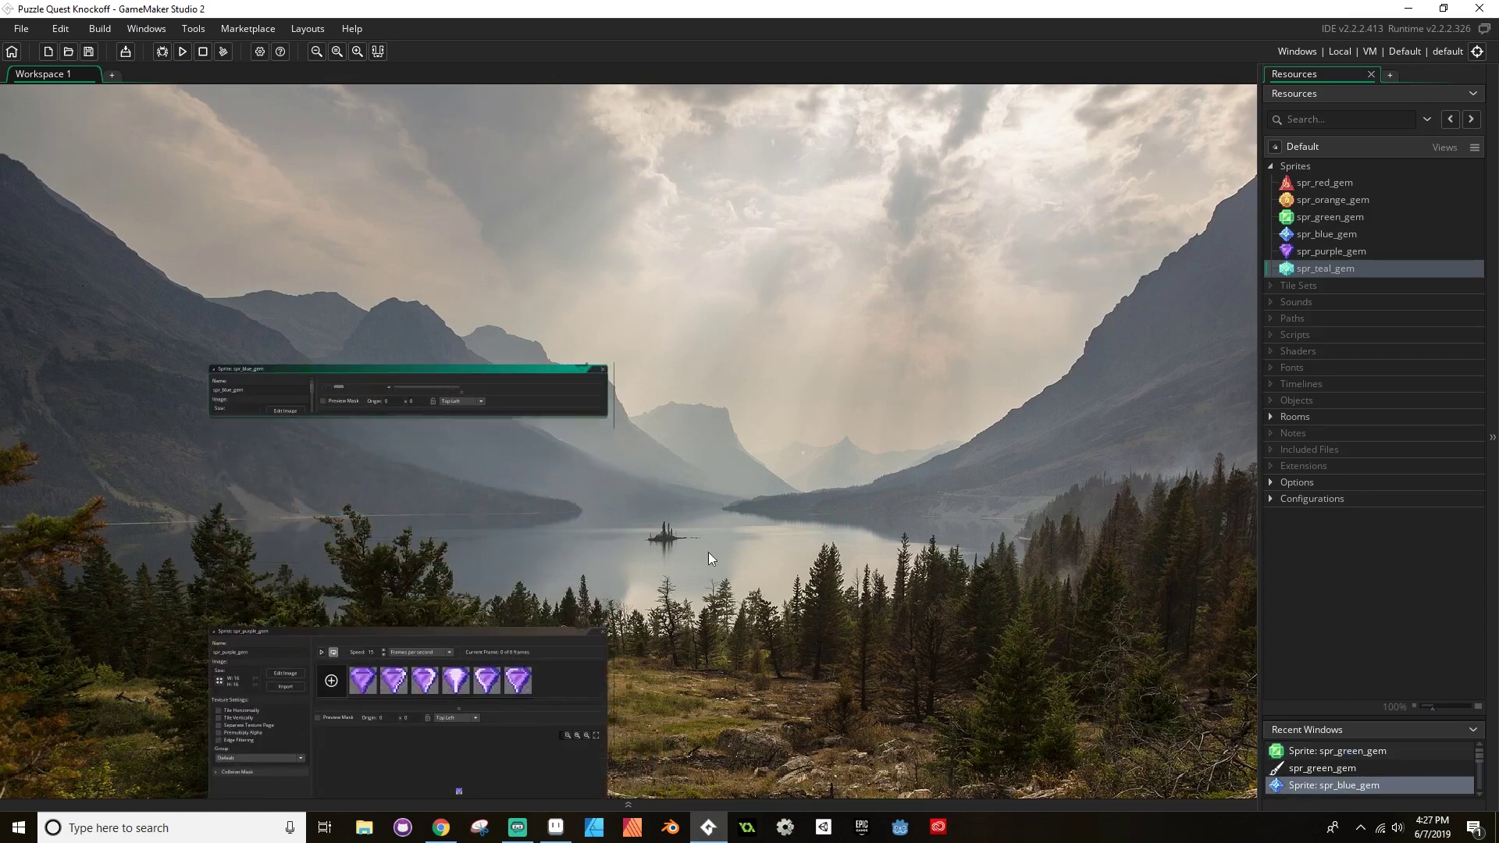
{"action": "left_click", "coordinate": [671, 249]}
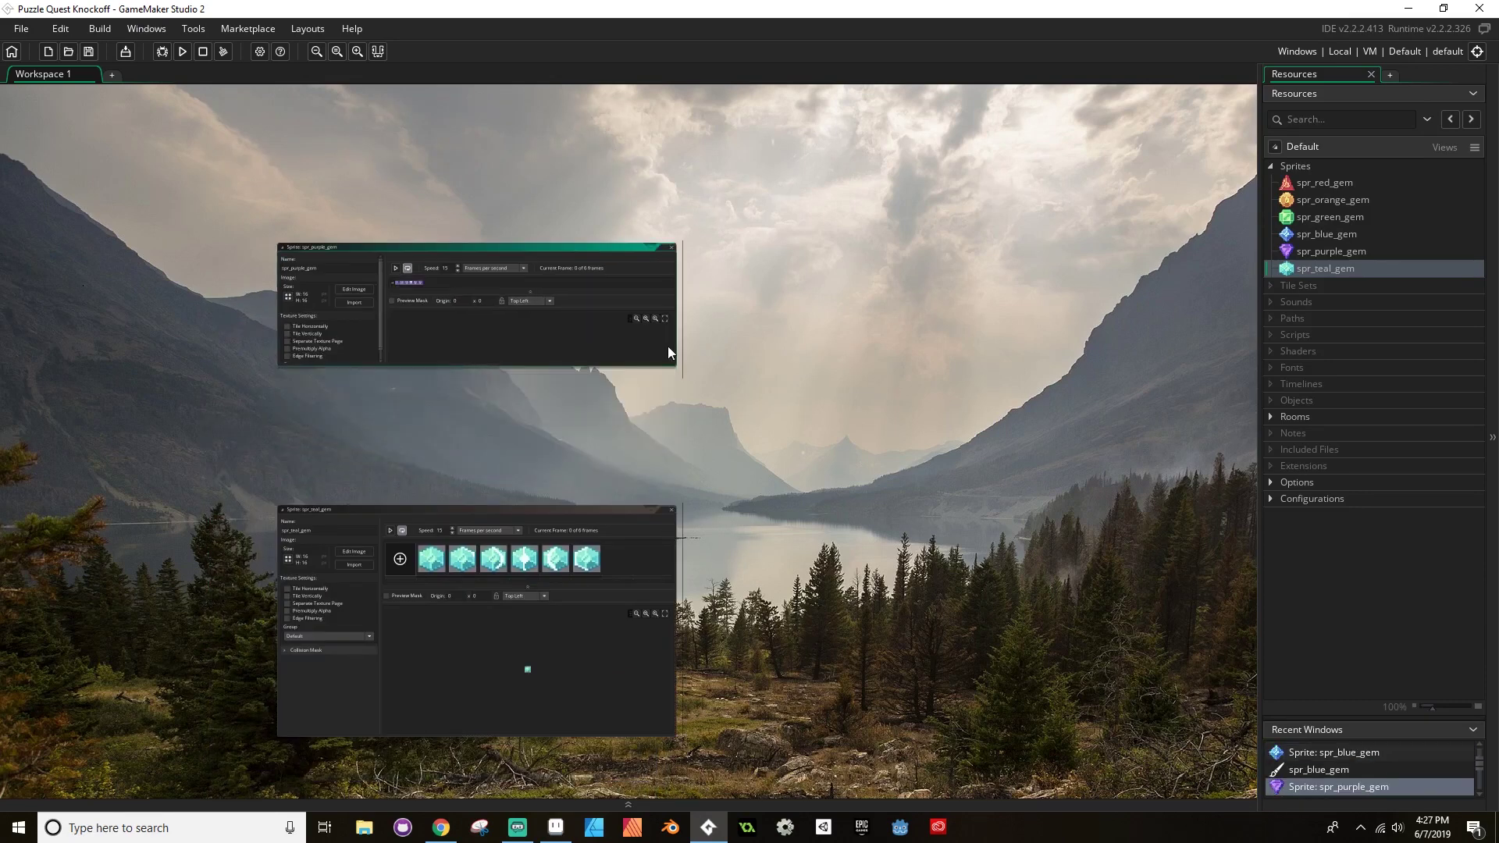
{"action": "left_click", "coordinate": [671, 512]}
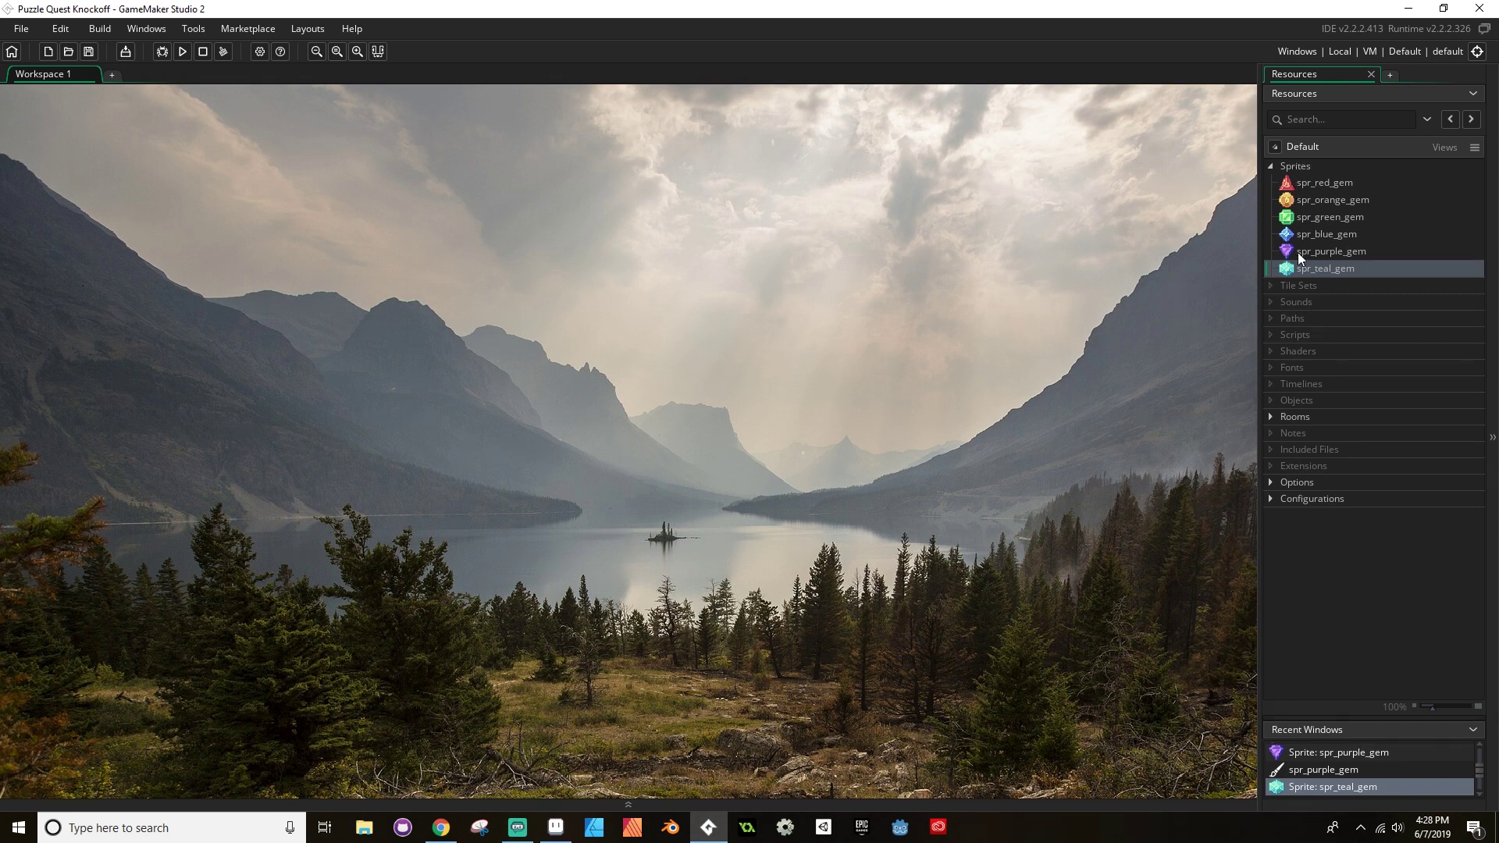
Add a group named gems to the Sprites resources
{"action": "left_click", "coordinate": [1294, 167]}
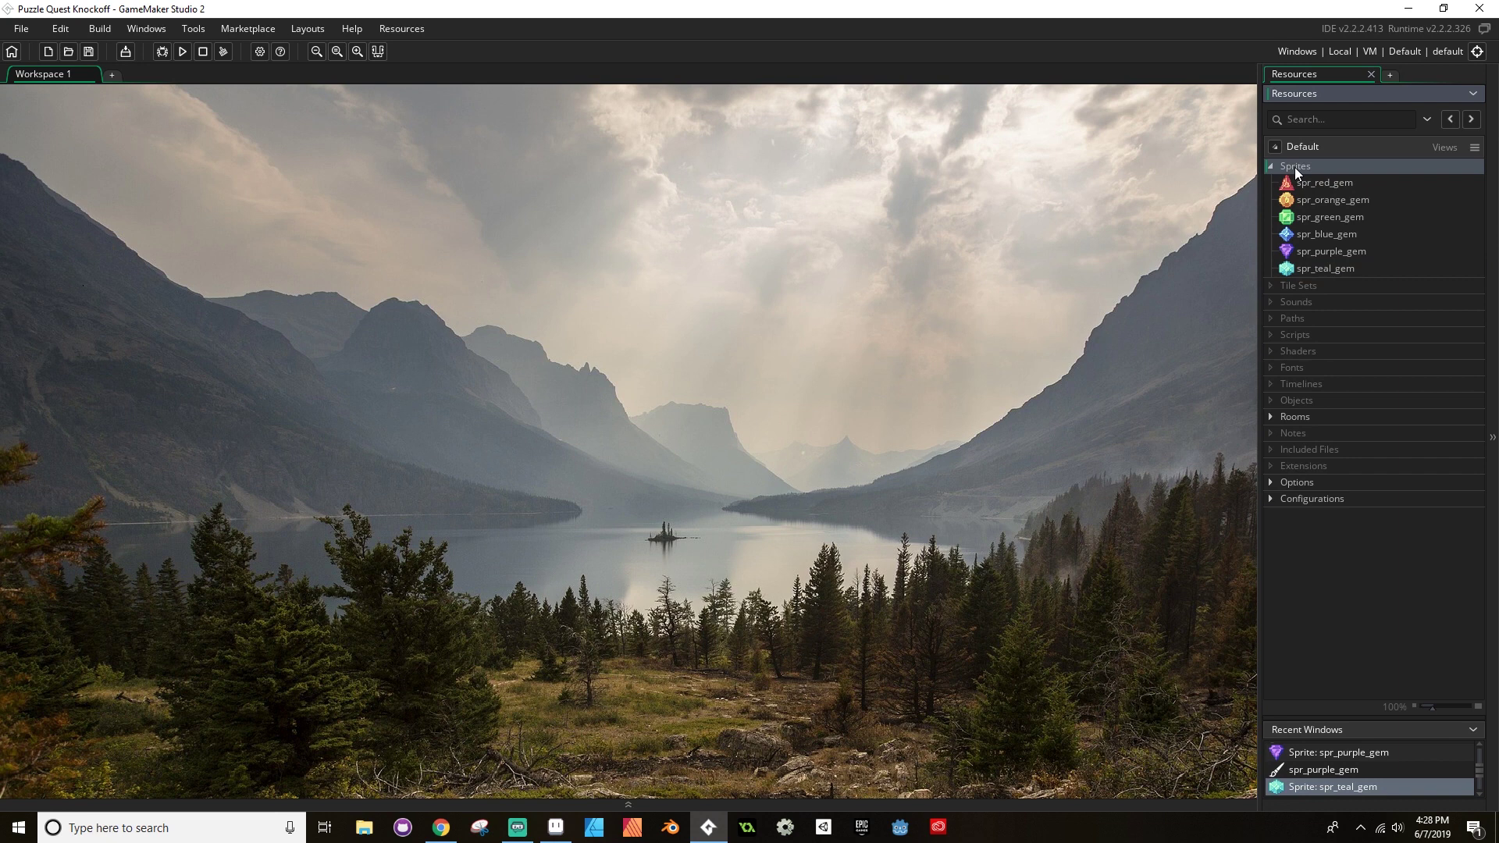
{"action": "right_click", "coordinate": [1295, 167]}
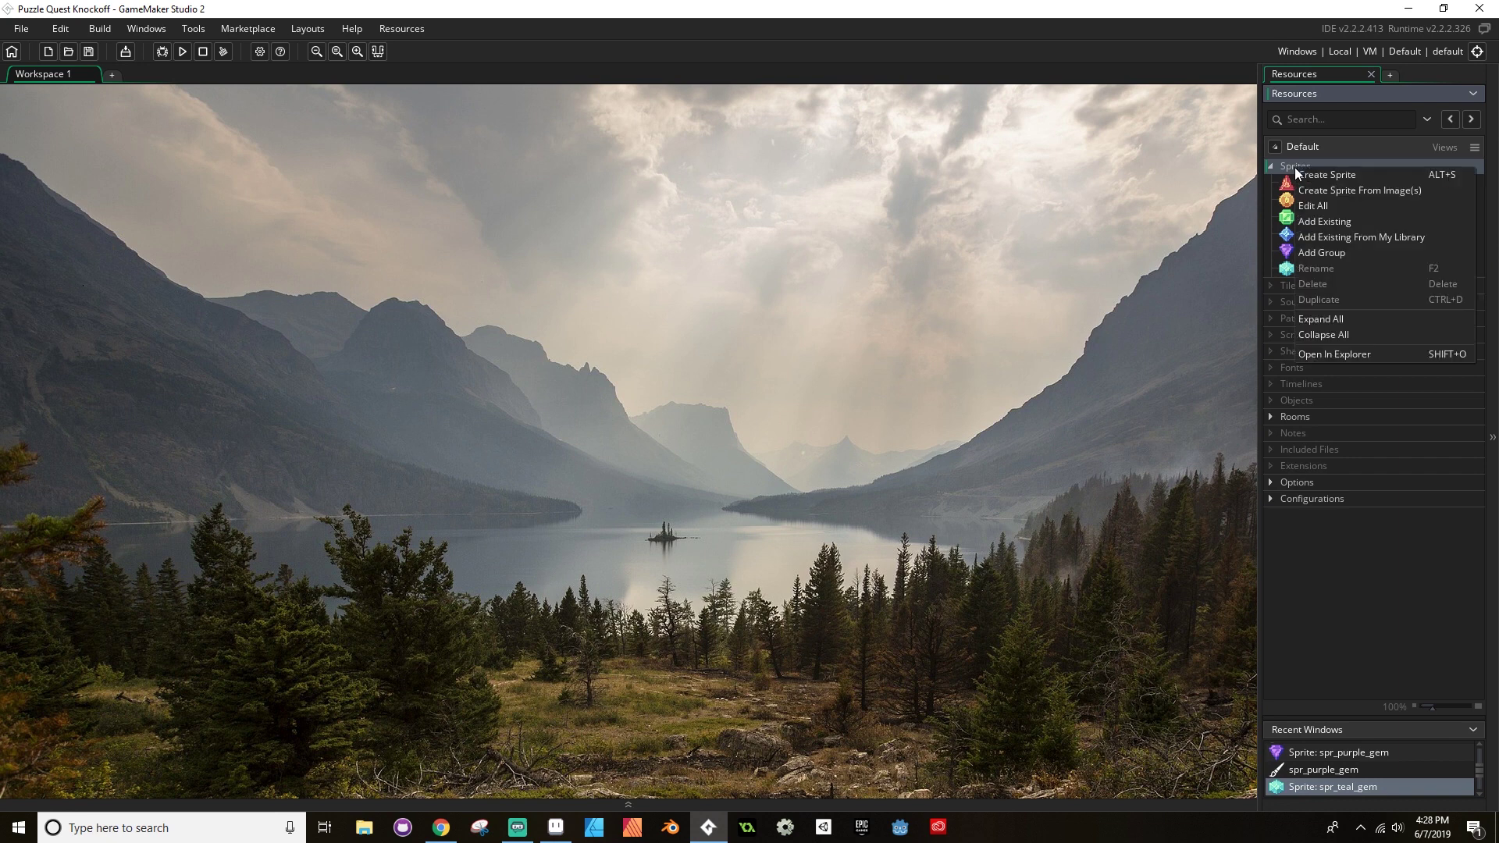
{"action": "left_click", "coordinate": [1355, 252]}
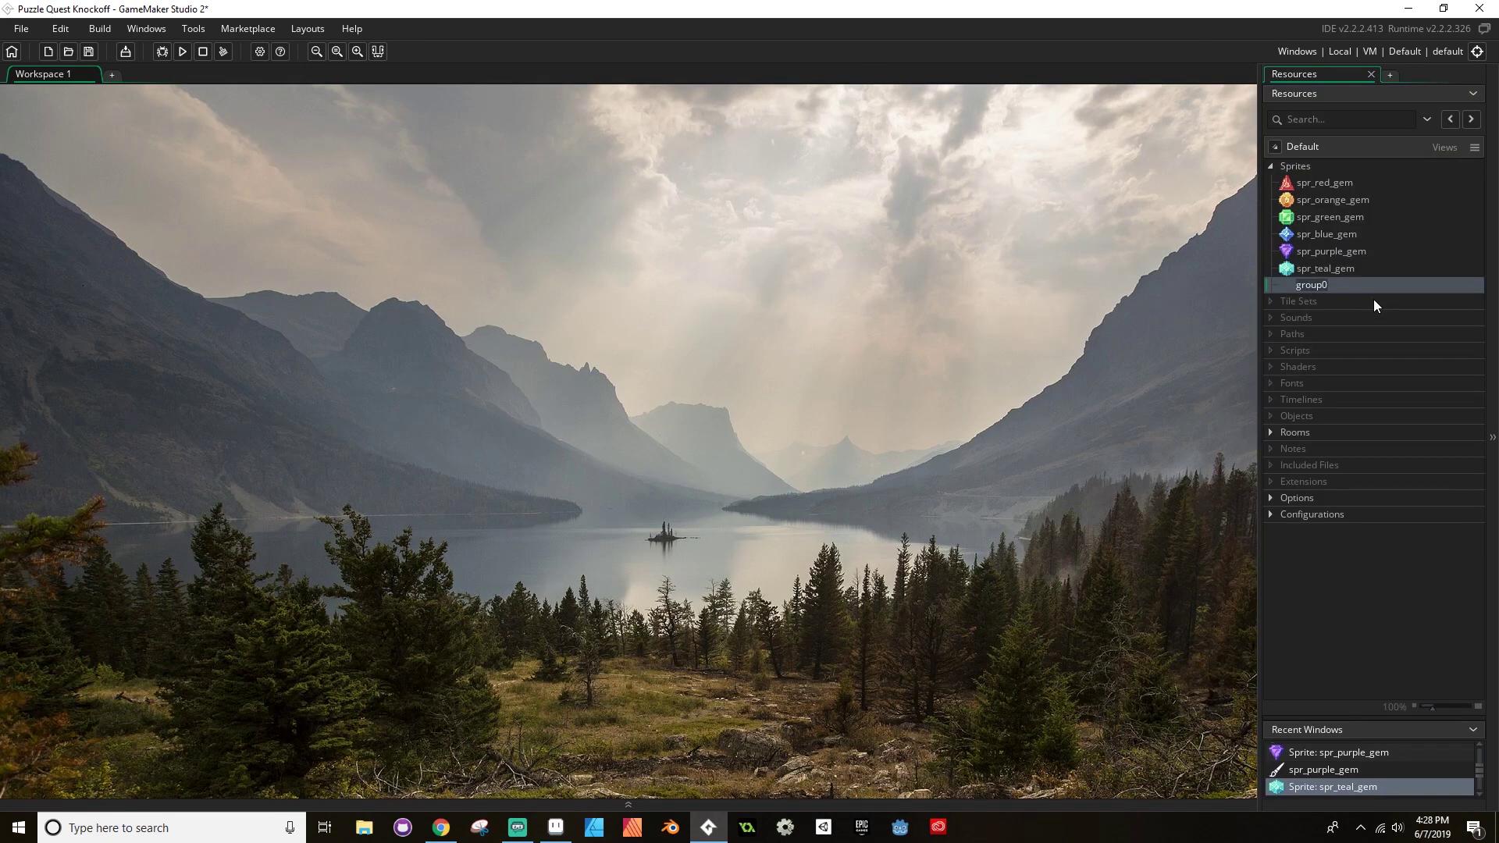
{"action": "type", "text": "gems"}
{"action": "key", "text": "Return"}
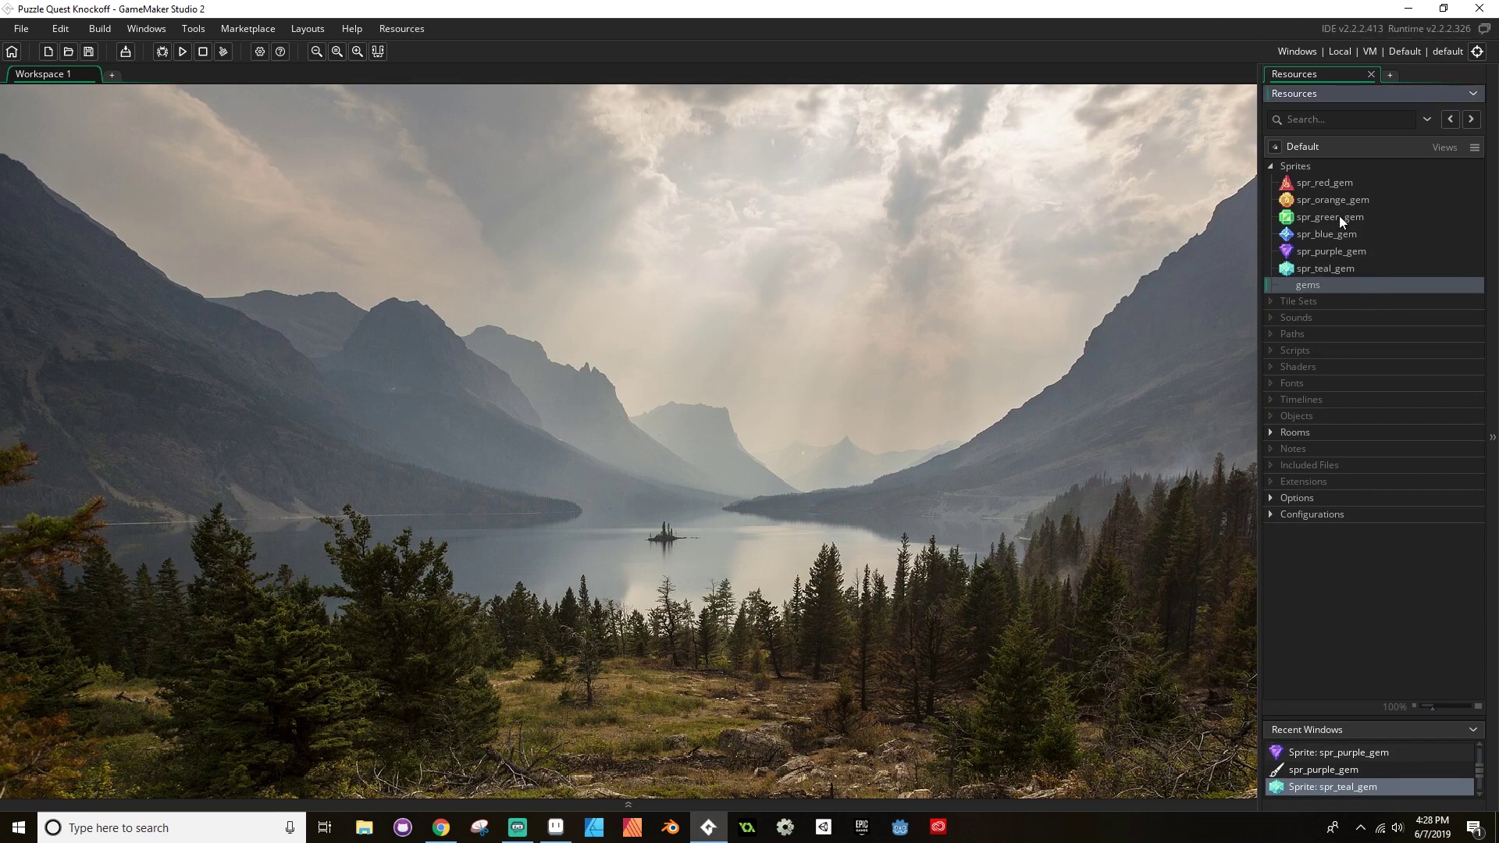
Move all six gem sprites, from spr_red_gem to spr_teal_gem, into the gems group
{"action": "left_click", "coordinate": [1328, 182]}
{"action": "left_click", "coordinate": [1339, 266], "text": "shift"}
{"action": "left_click_drag", "start_coordinate": [1336, 266], "coordinate": [1314, 286]}
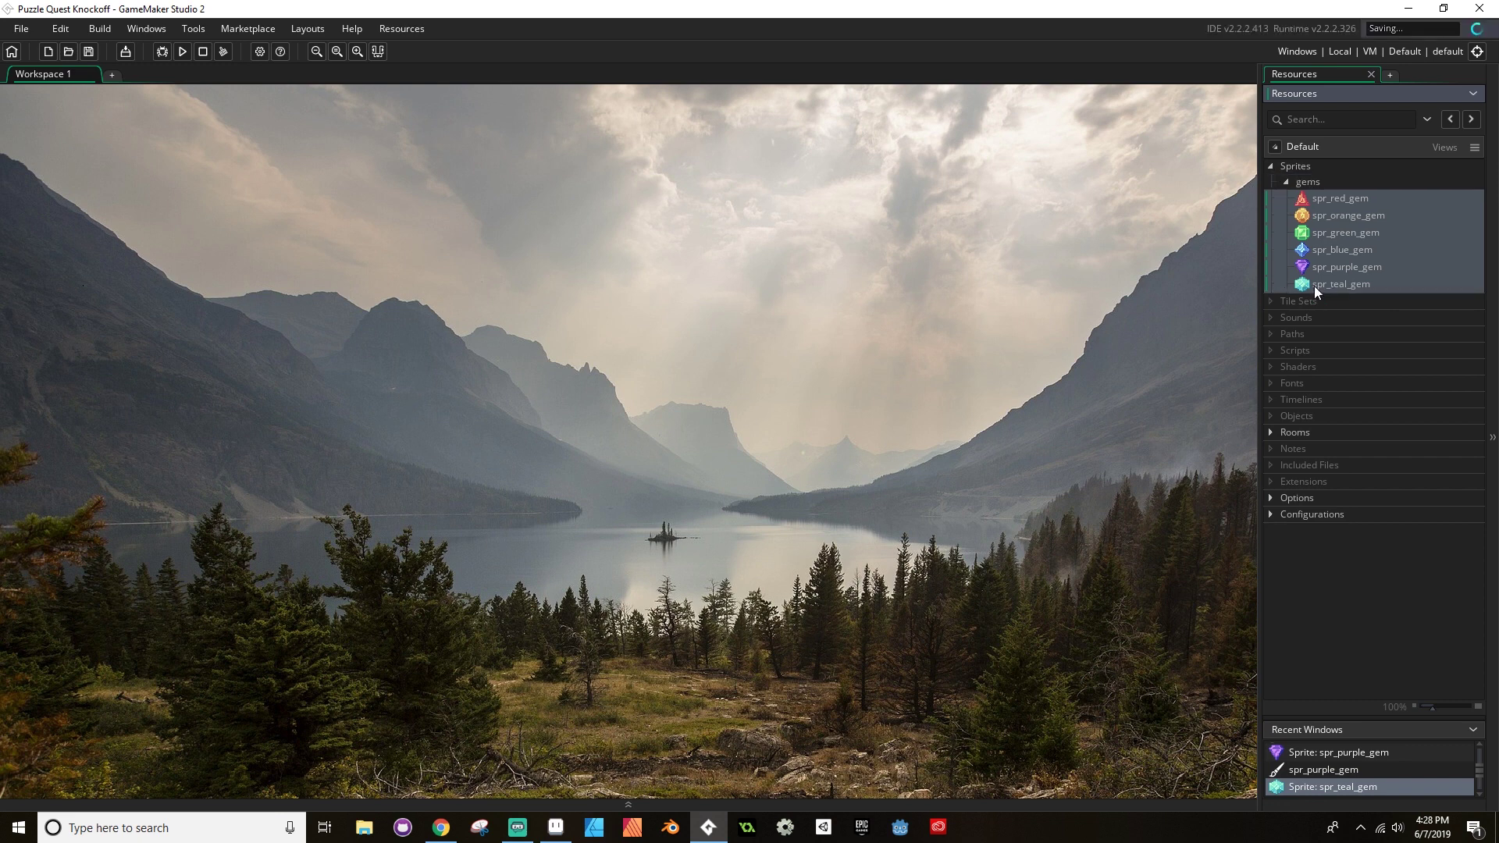
{"action": "left_click", "coordinate": [1289, 180]}
{"action": "left_click", "coordinate": [1286, 181]}
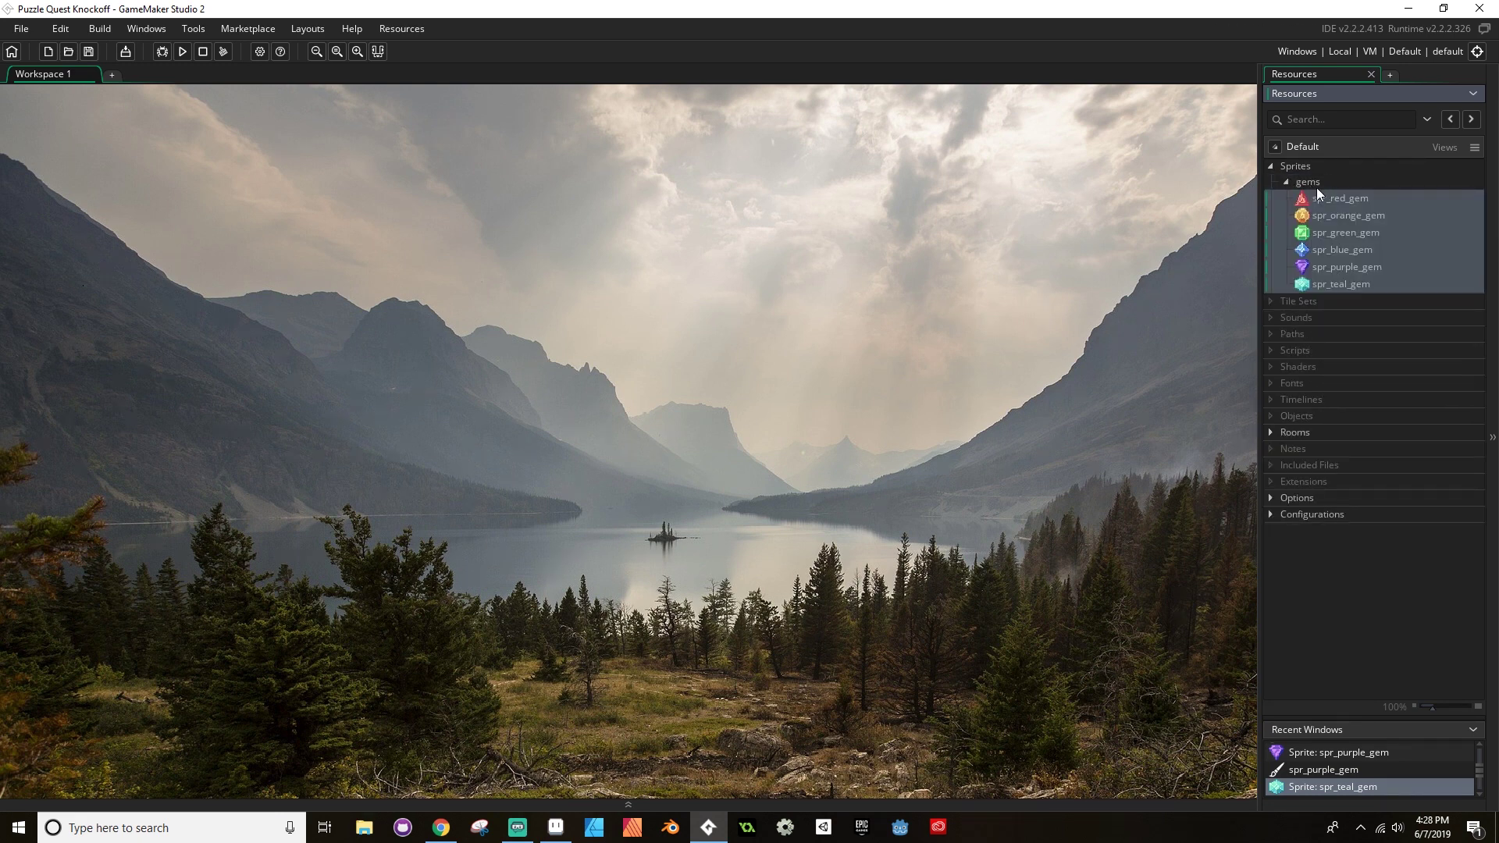
Rename the gems group as Gems and collapse the Sprites resources
{"action": "left_click", "coordinate": [1312, 181]}
{"action": "left_click", "coordinate": [1290, 180]}
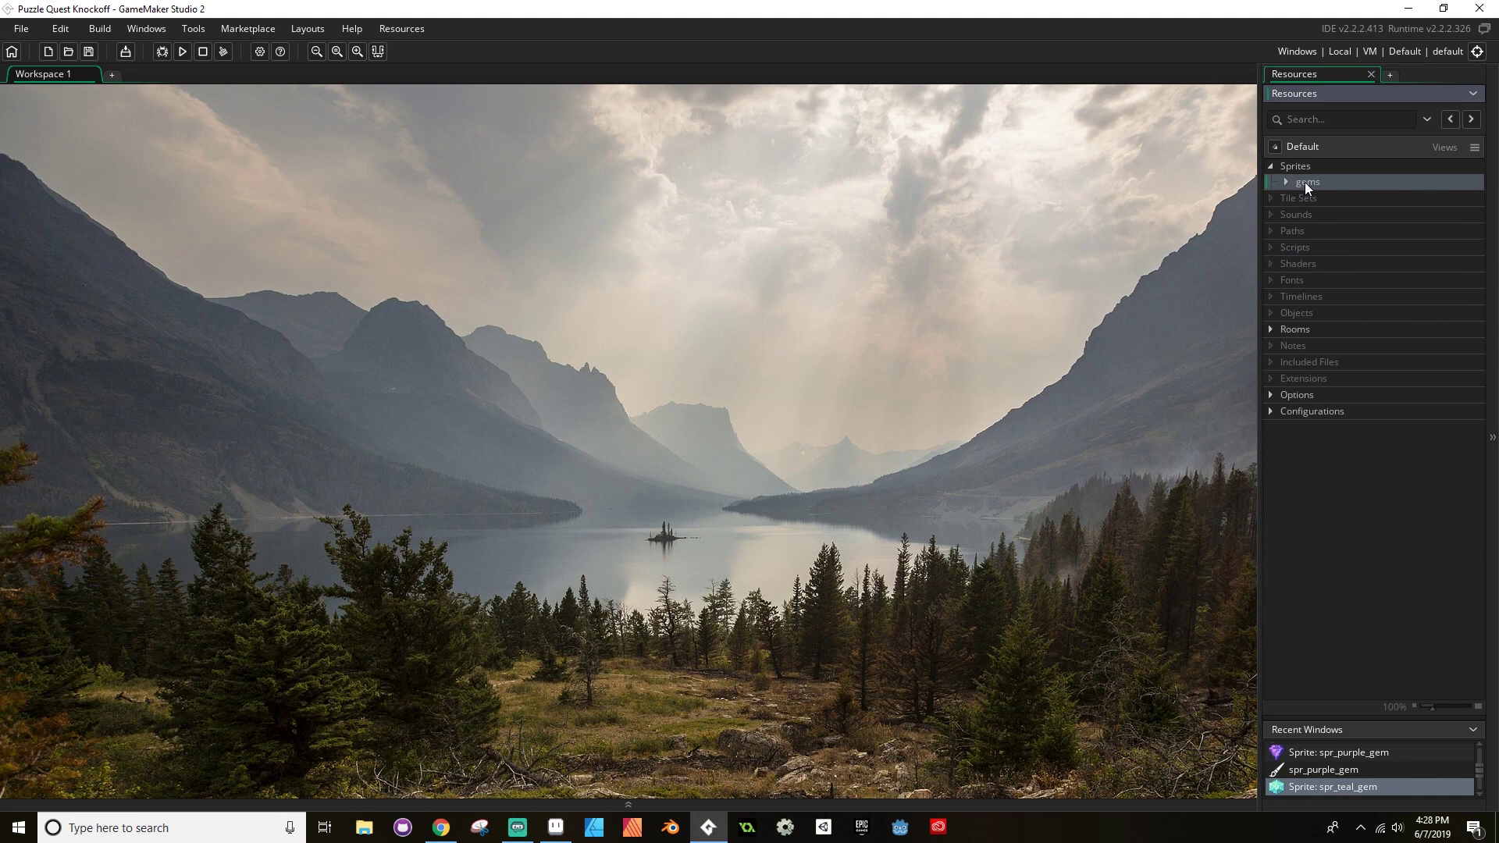
{"action": "right_click", "coordinate": [1306, 186]}
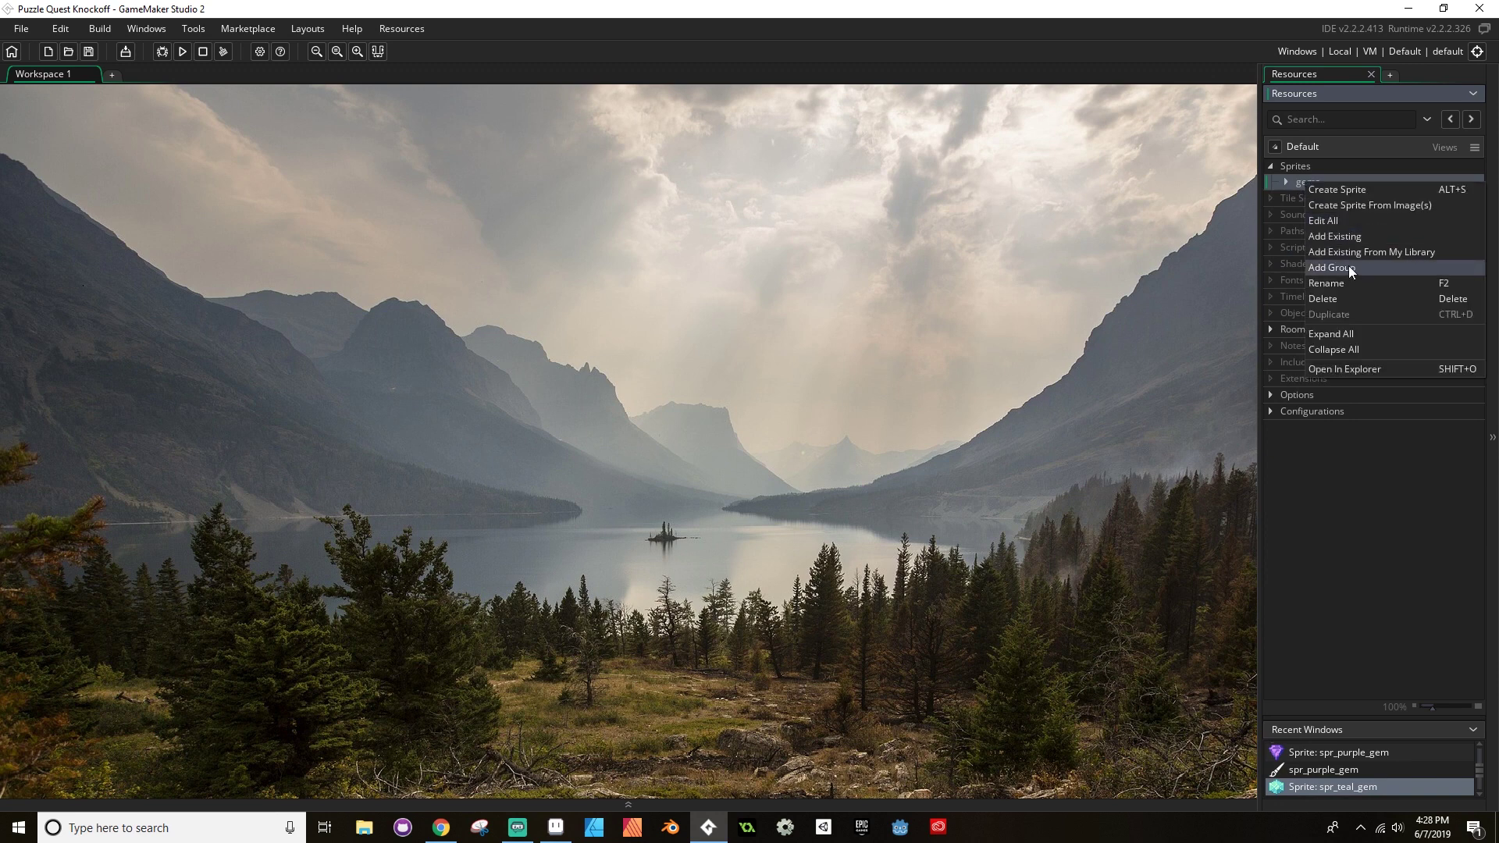
{"action": "left_click", "coordinate": [1348, 290]}
{"action": "type", "text": "Gems"}
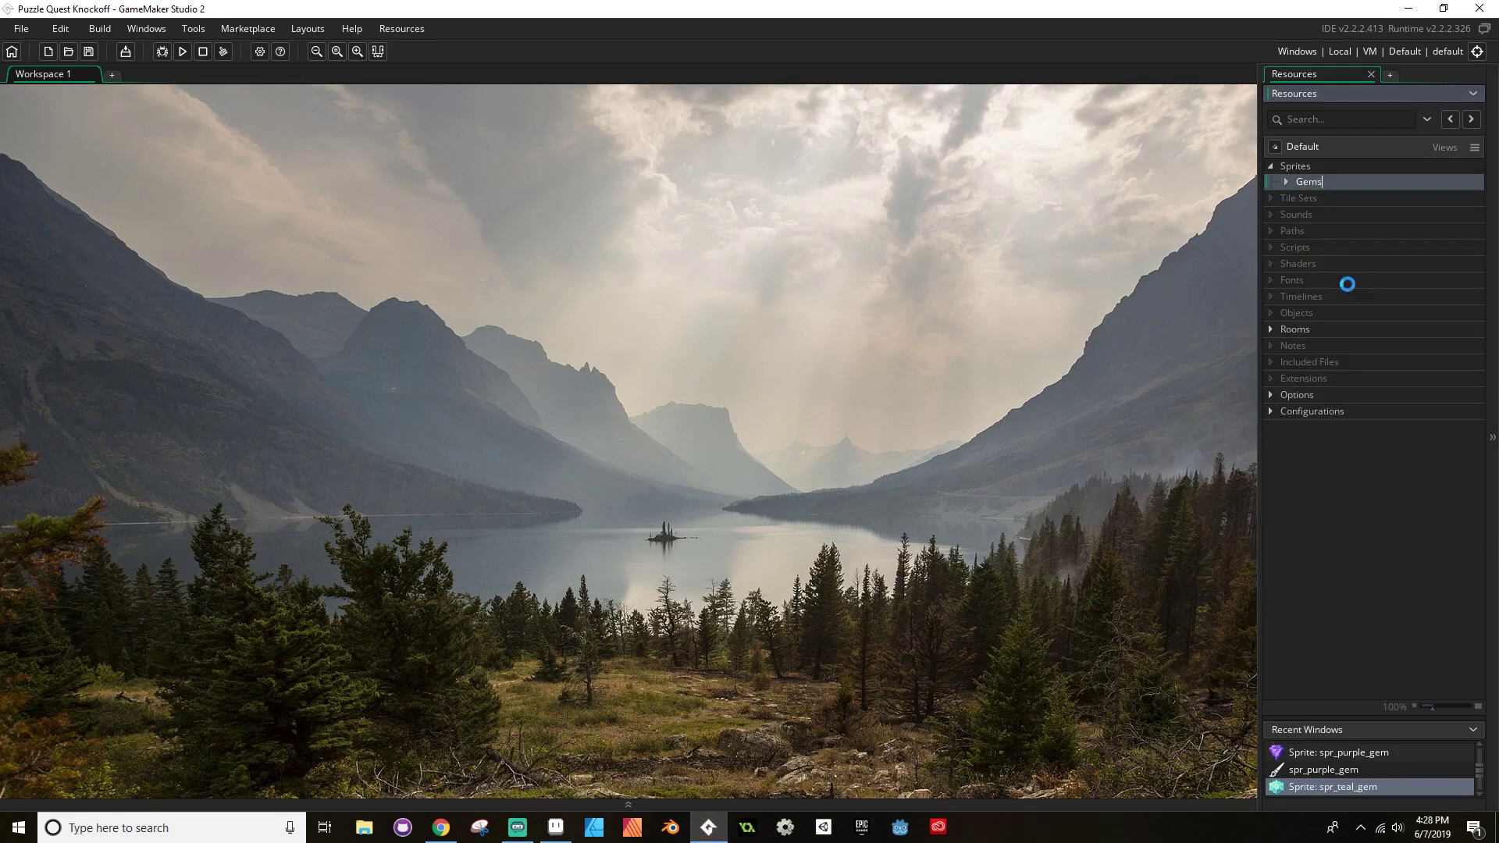
{"action": "key", "text": "Return"}
{"action": "left_click", "coordinate": [1286, 183]}
{"action": "left_click", "coordinate": [1284, 183]}
{"action": "left_click", "coordinate": [1268, 164]}
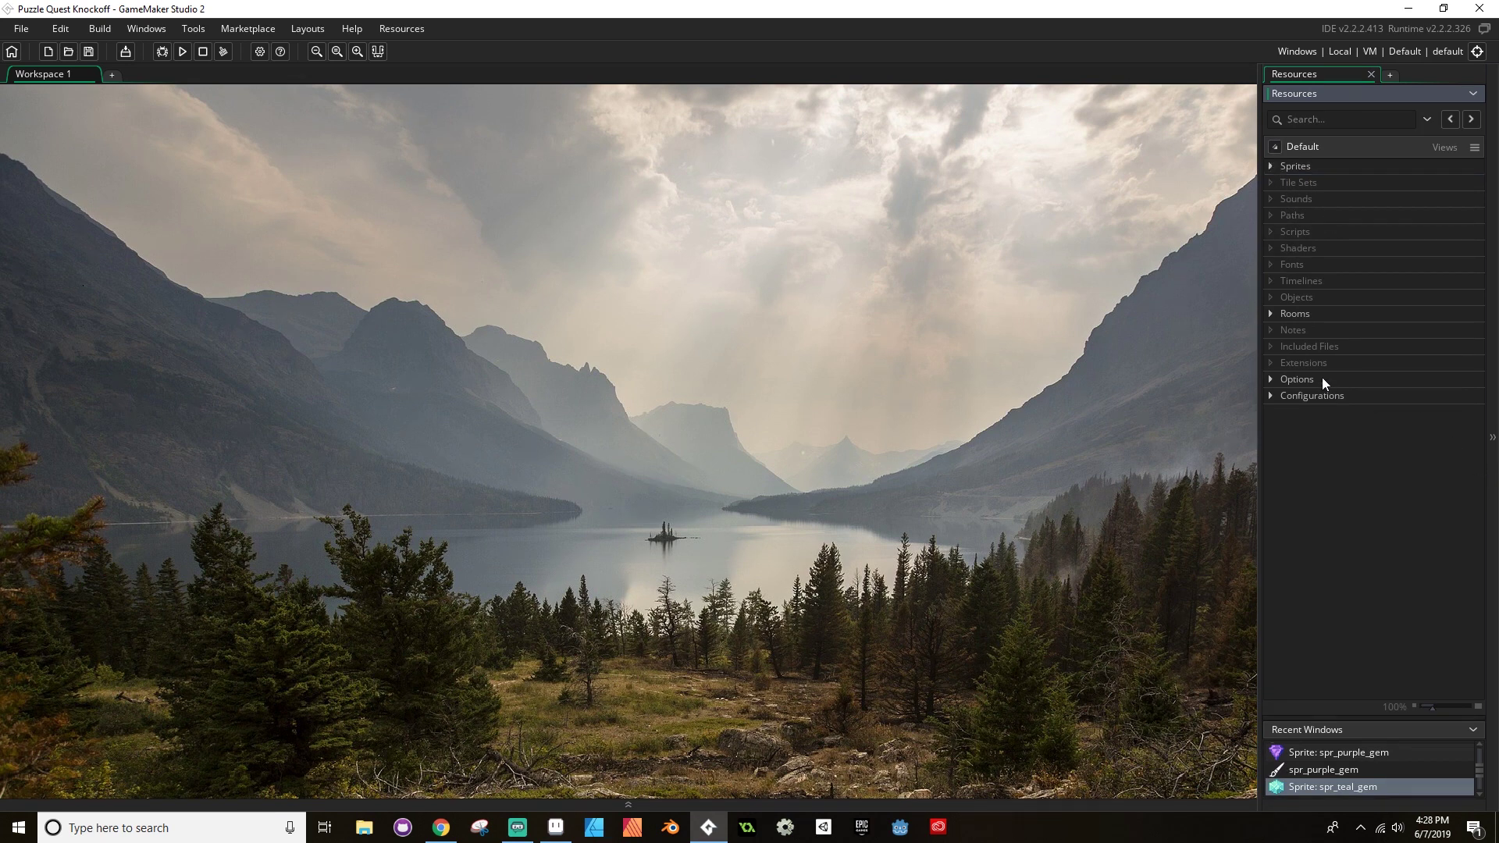
Rename room0 in the Rooms resources as rm_test
{"action": "left_click", "coordinate": [1270, 314]}
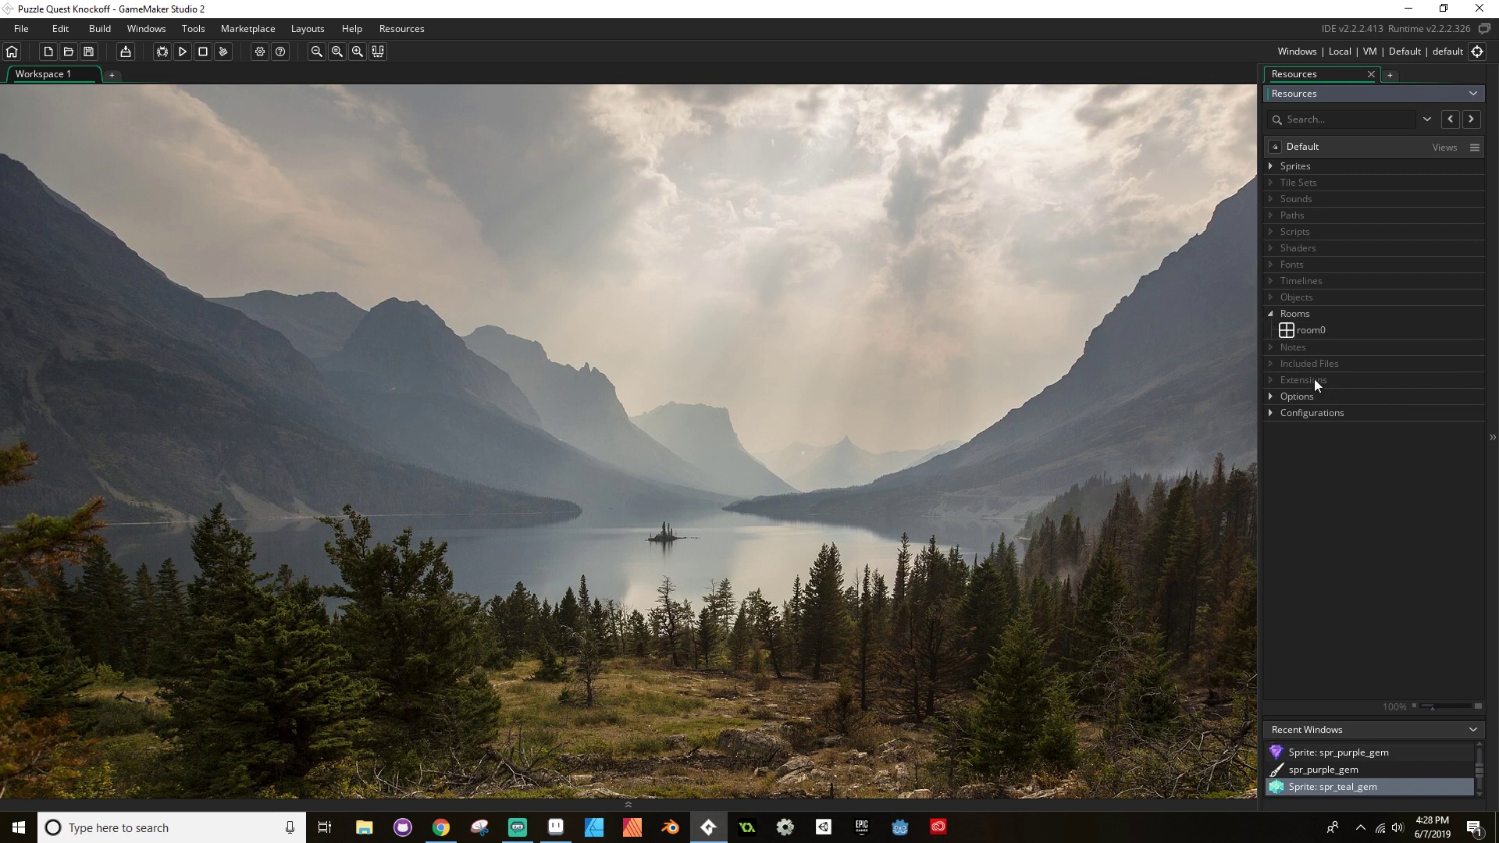
{"action": "left_click", "coordinate": [1321, 331]}
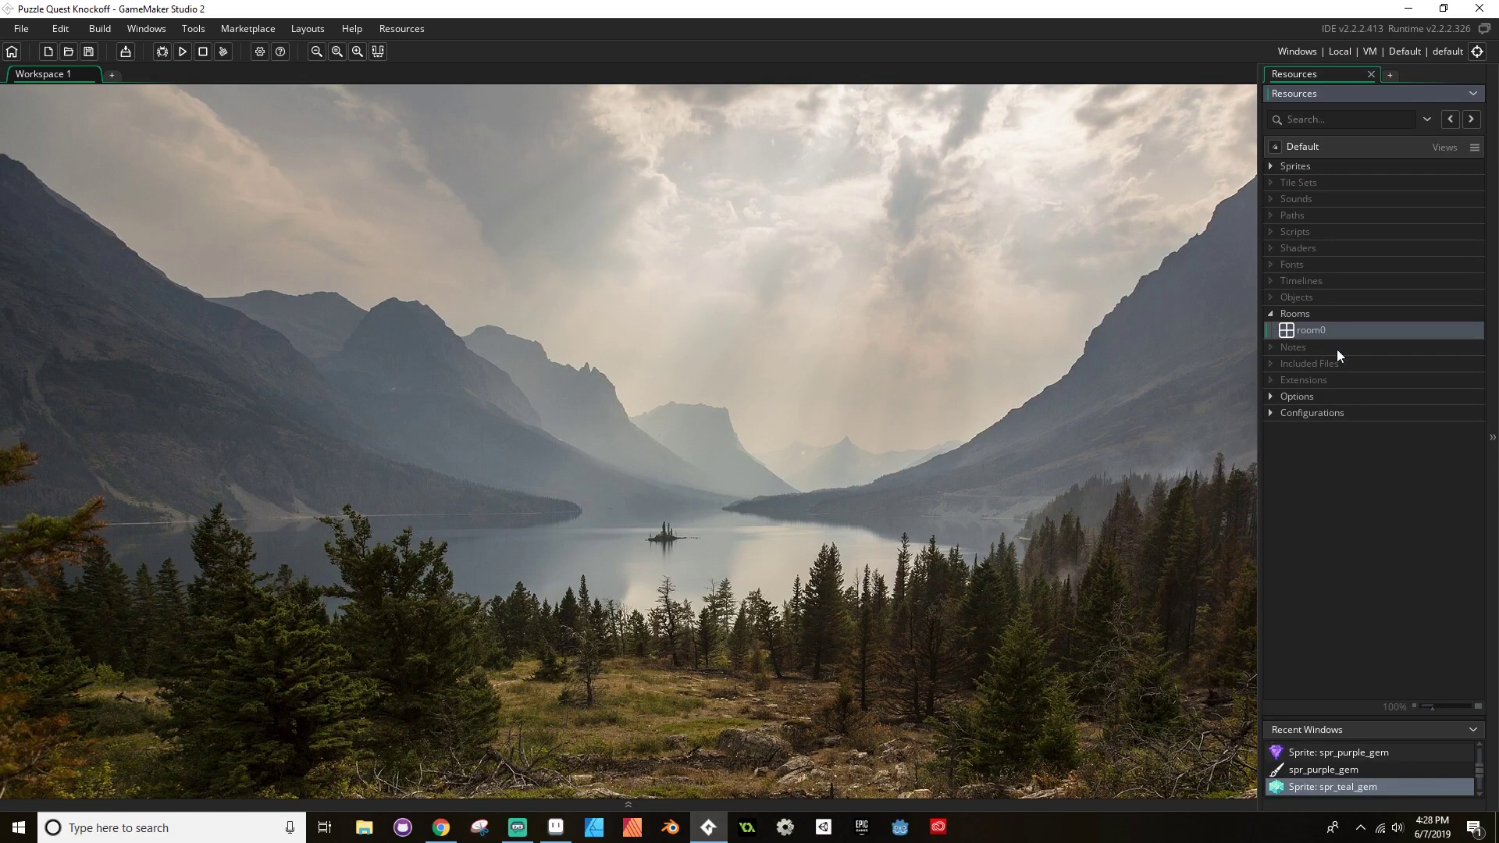
{"action": "right_click", "coordinate": [1310, 332]}
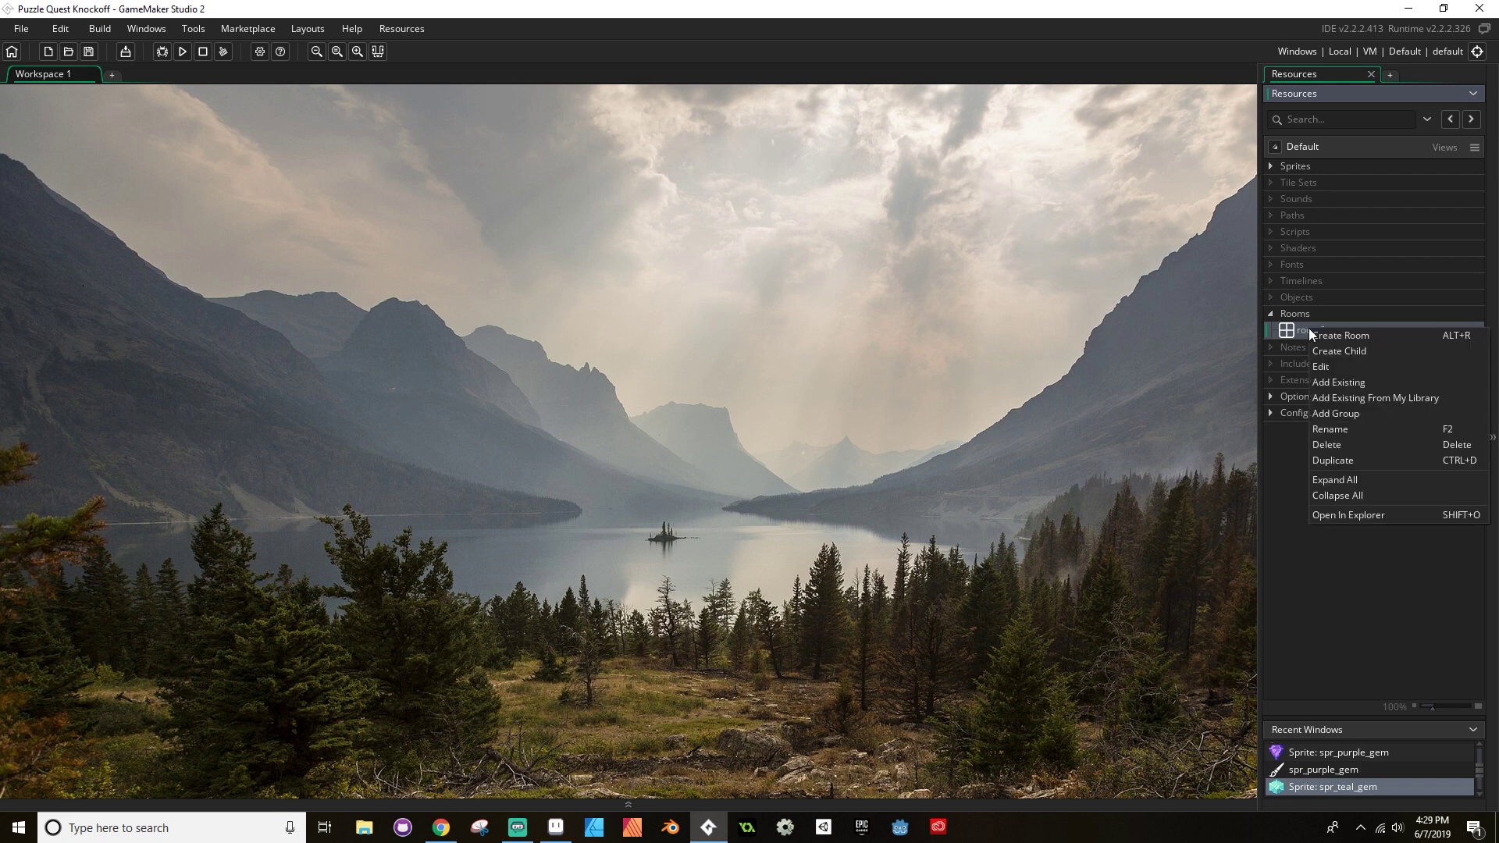
{"action": "left_click", "coordinate": [1346, 431]}
{"action": "type", "text": "rm_test"}
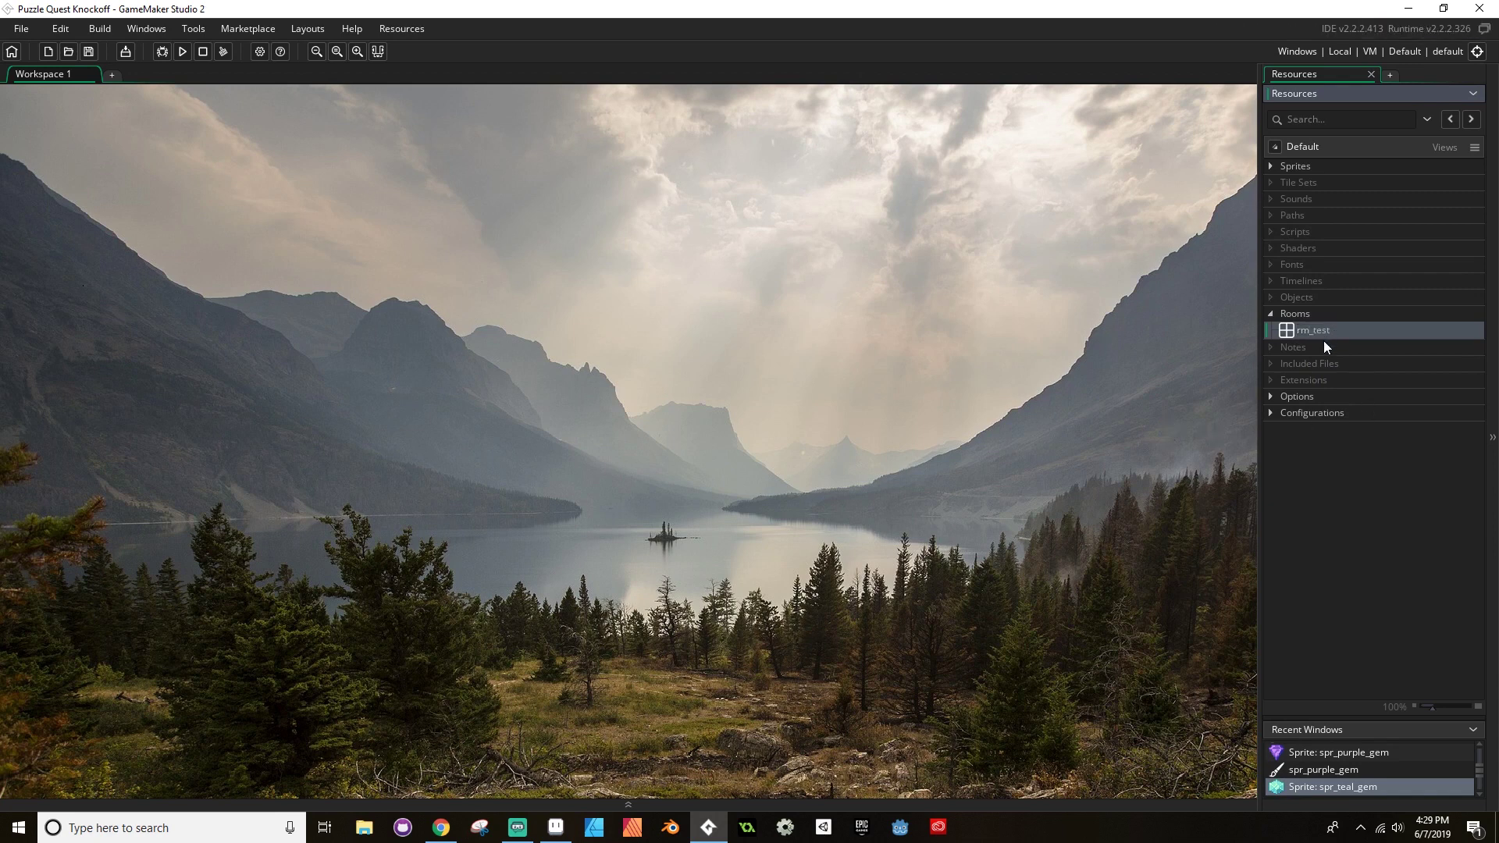
Open rm_test in the room editor and return to the workspace
{"action": "double_click", "coordinate": [1304, 331]}
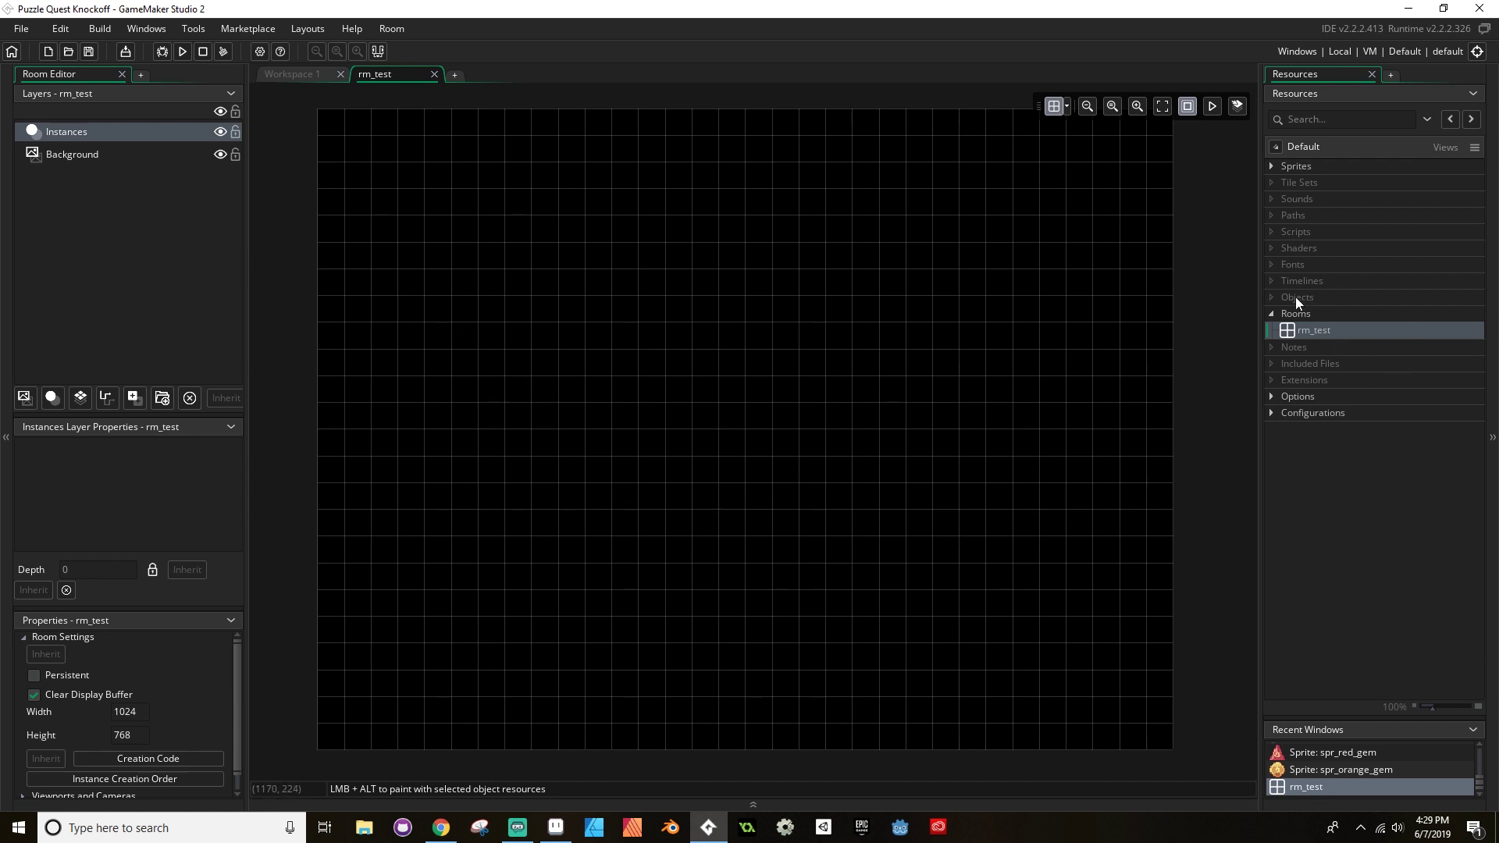
{"action": "left_click", "coordinate": [291, 73]}
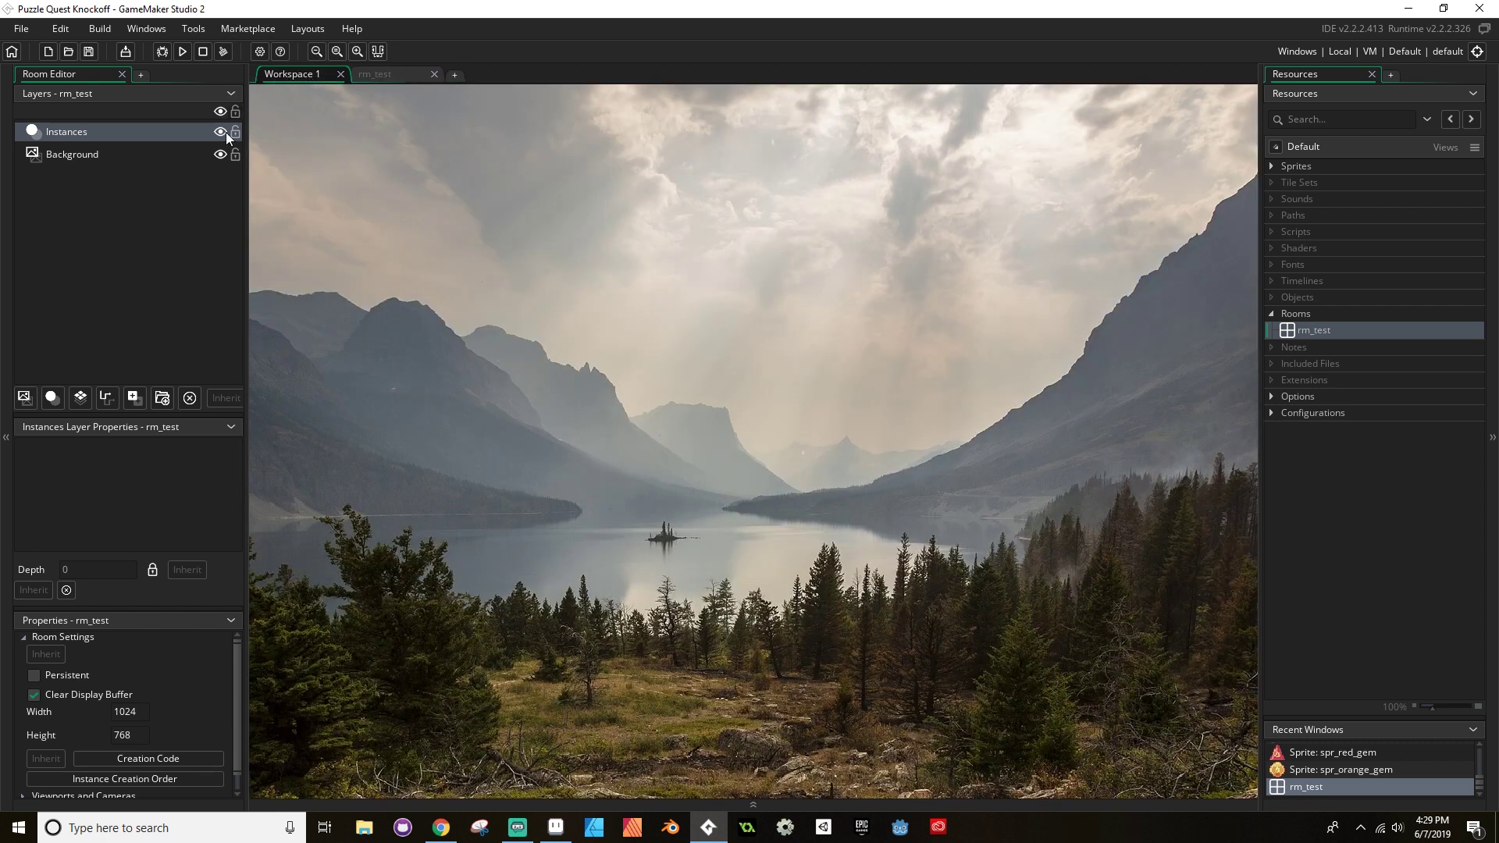
Create a new object in the Objects resources and name it obj_test
{"action": "left_click", "coordinate": [11, 271]}
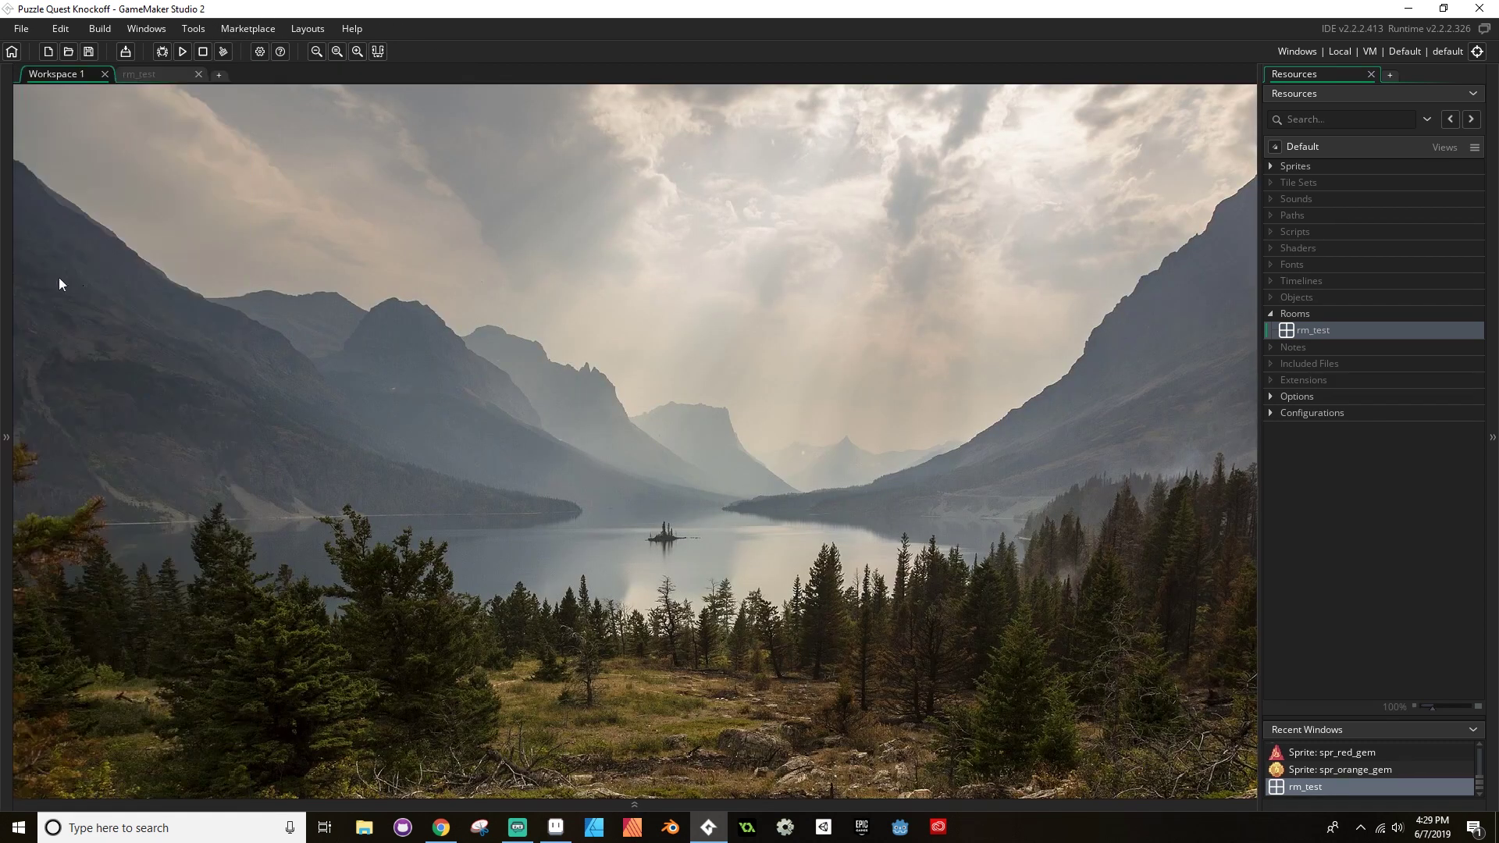
{"action": "left_click", "coordinate": [1280, 297]}
{"action": "right_click", "coordinate": [1288, 297]}
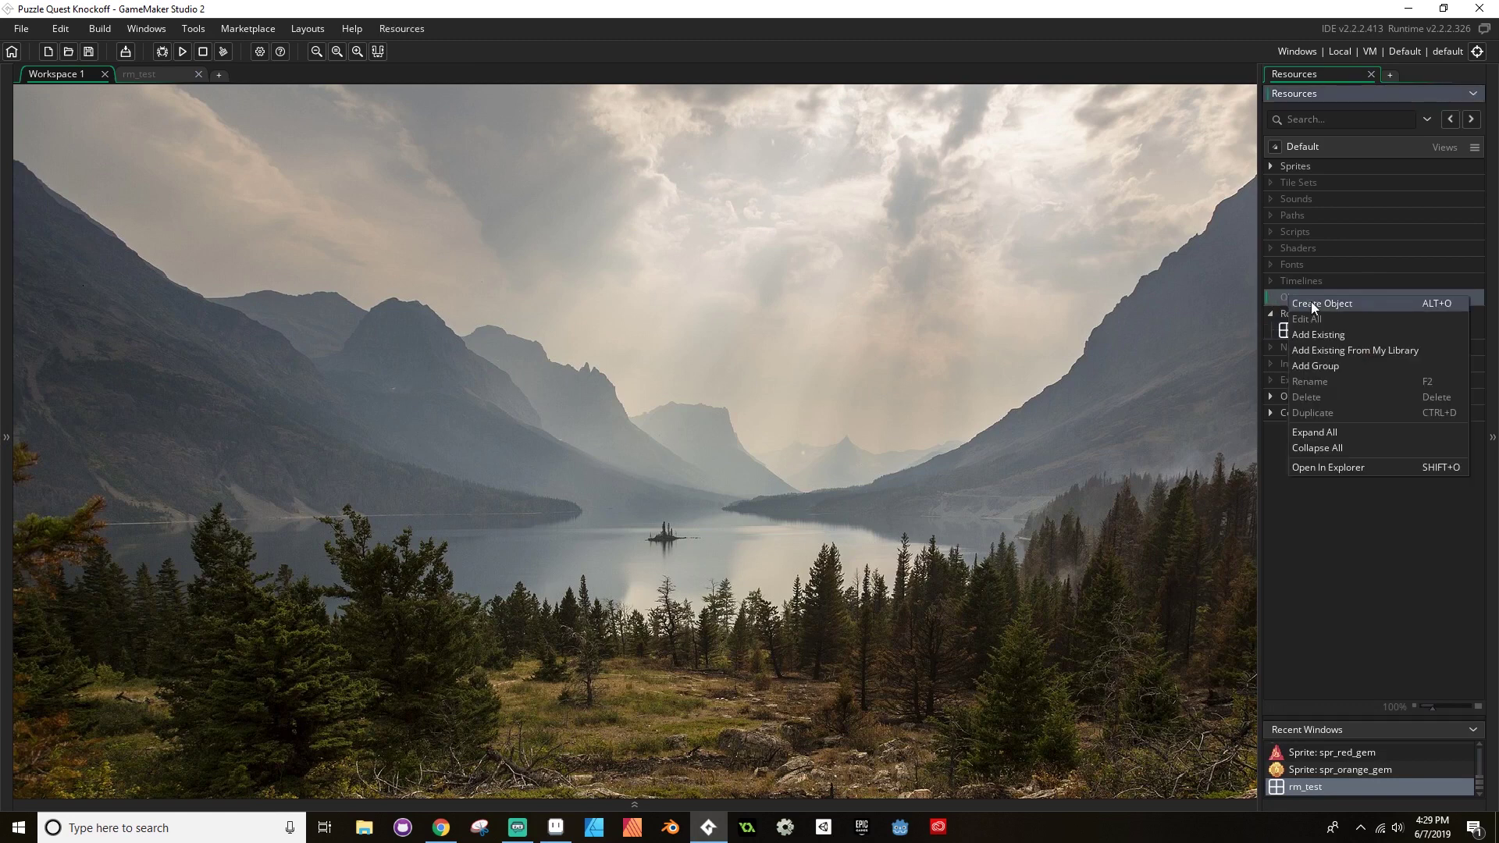
{"action": "left_click", "coordinate": [1319, 302]}
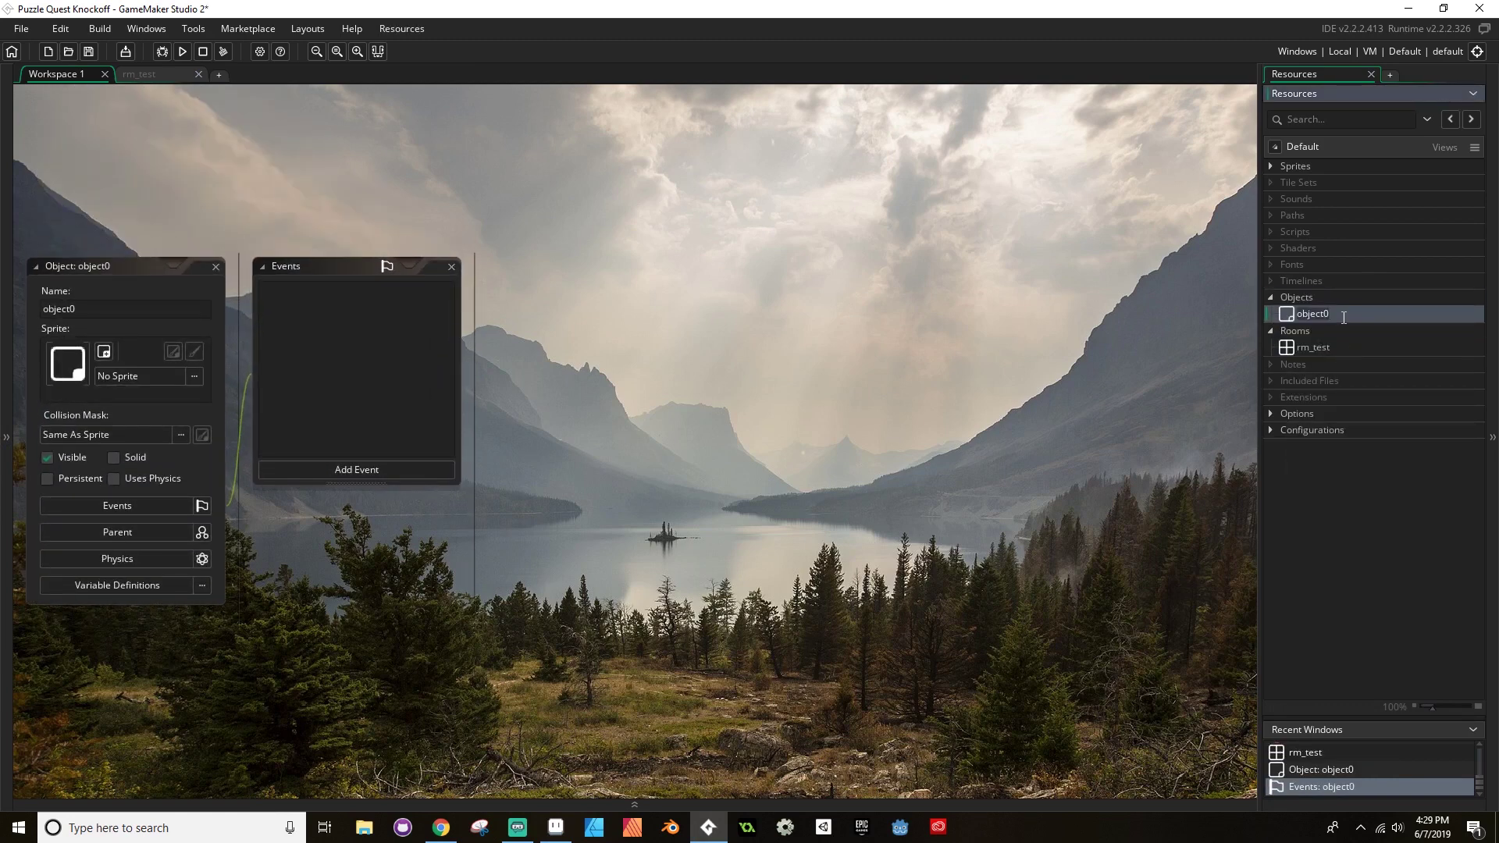
{"action": "type", "text": "obj_test"}
{"action": "key", "text": "Return"}
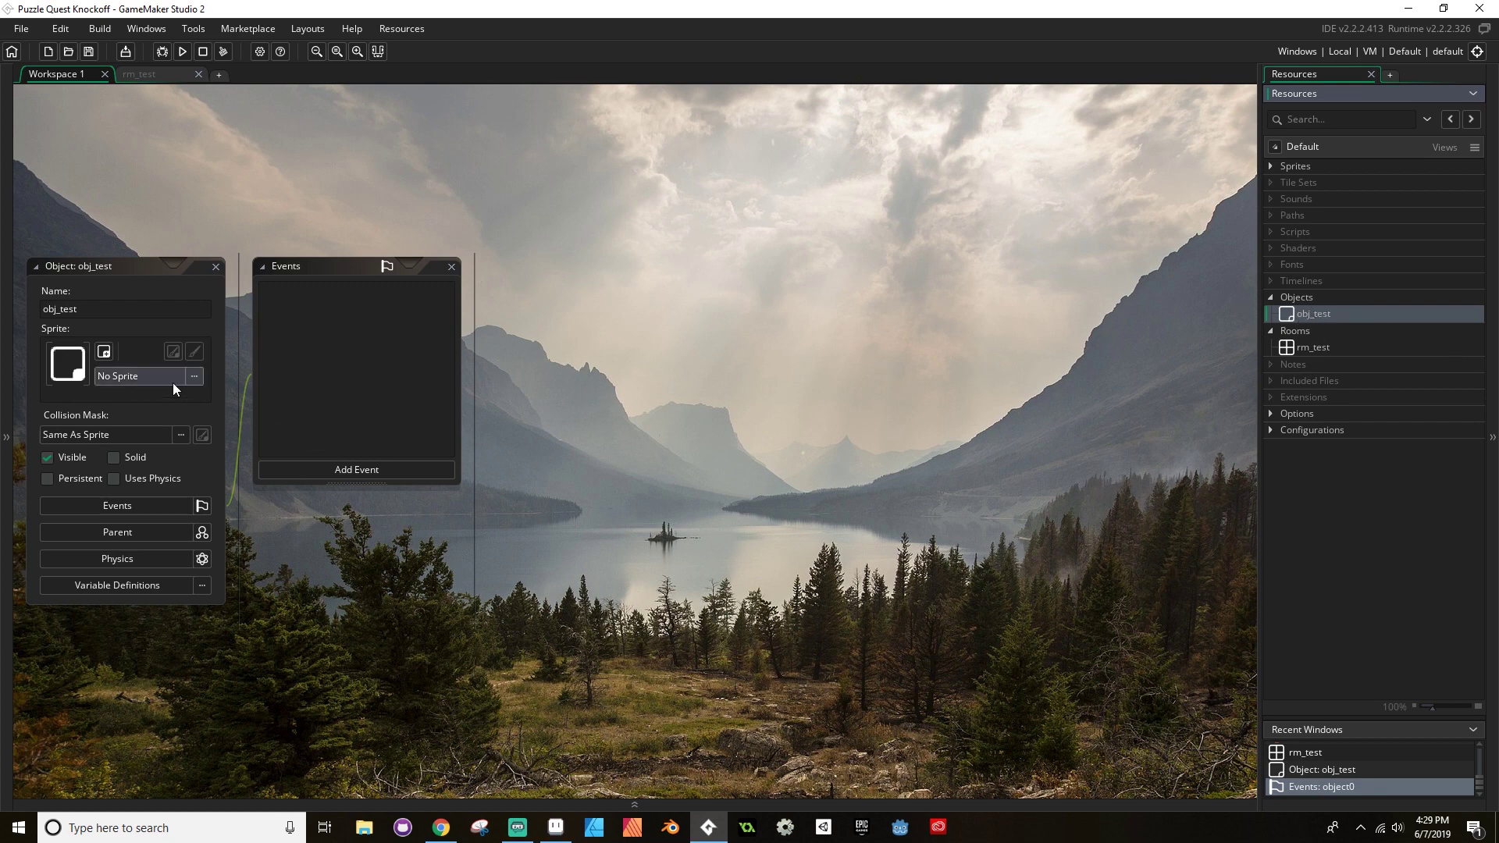
Assign the spr_red_gem sprite from the Gems group to obj_test
{"action": "left_click", "coordinate": [194, 377]}
{"action": "double_click", "coordinate": [358, 418]}
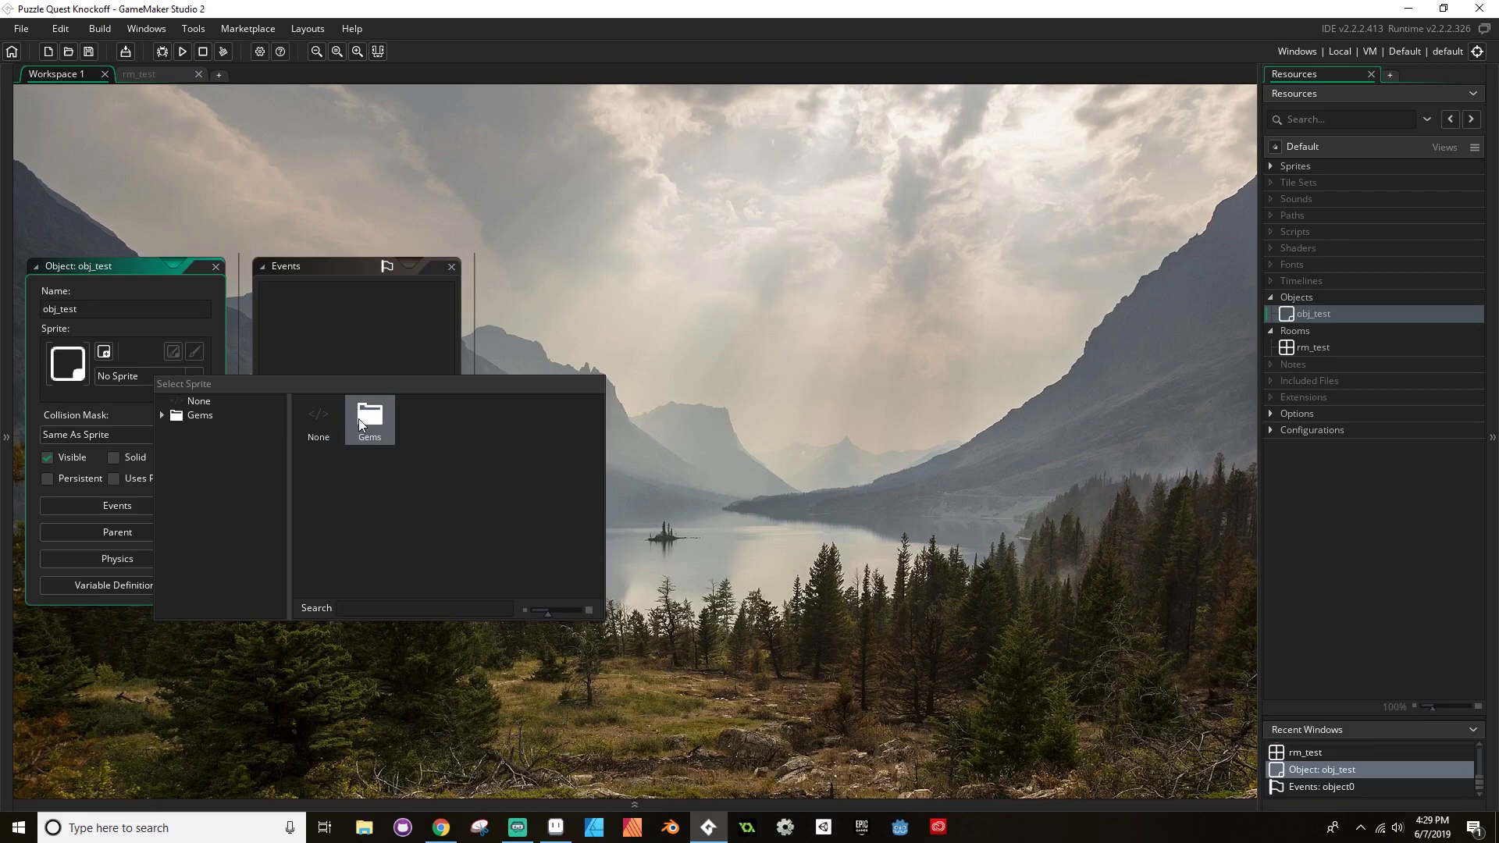
{"action": "double_click", "coordinate": [349, 424]}
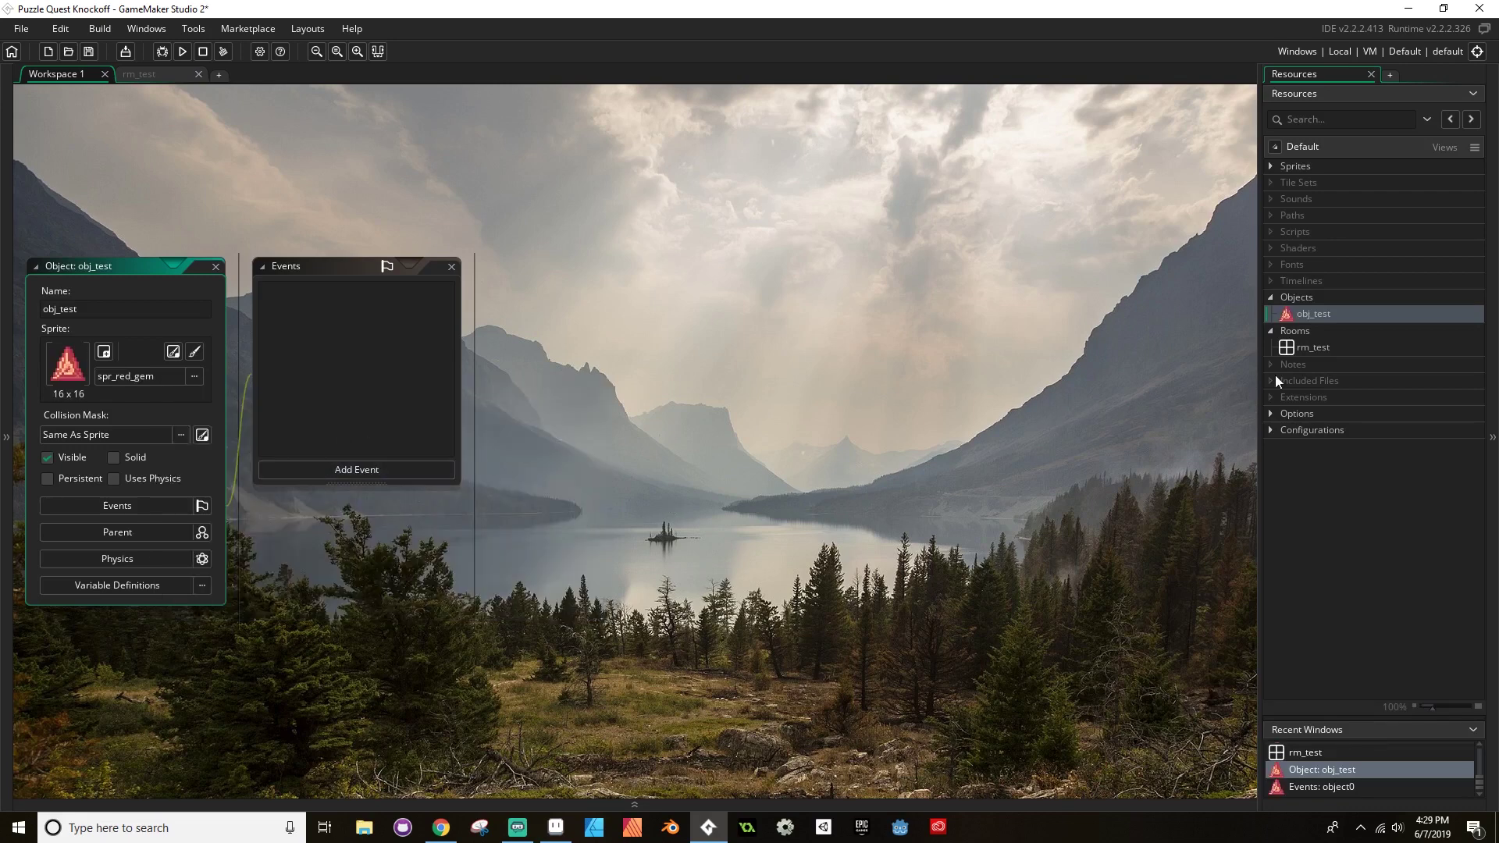
Place one obj_test instance in the rm_test room, then test-run the game and close its window
{"action": "double_click", "coordinate": [1305, 348]}
{"action": "left_click_drag", "start_coordinate": [1289, 325], "coordinate": [645, 382]}
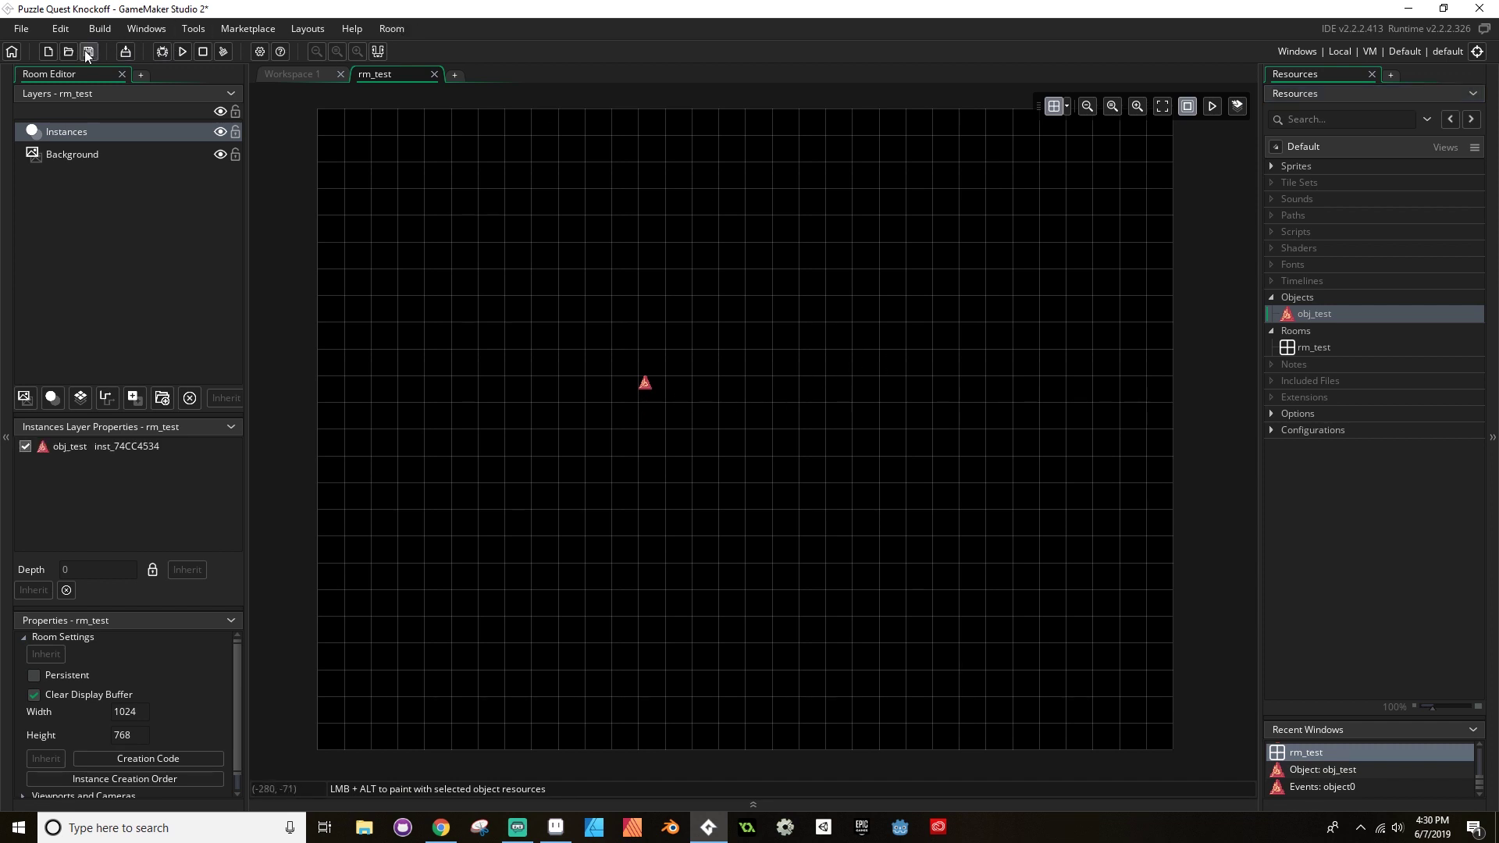
{"action": "left_click", "coordinate": [182, 51]}
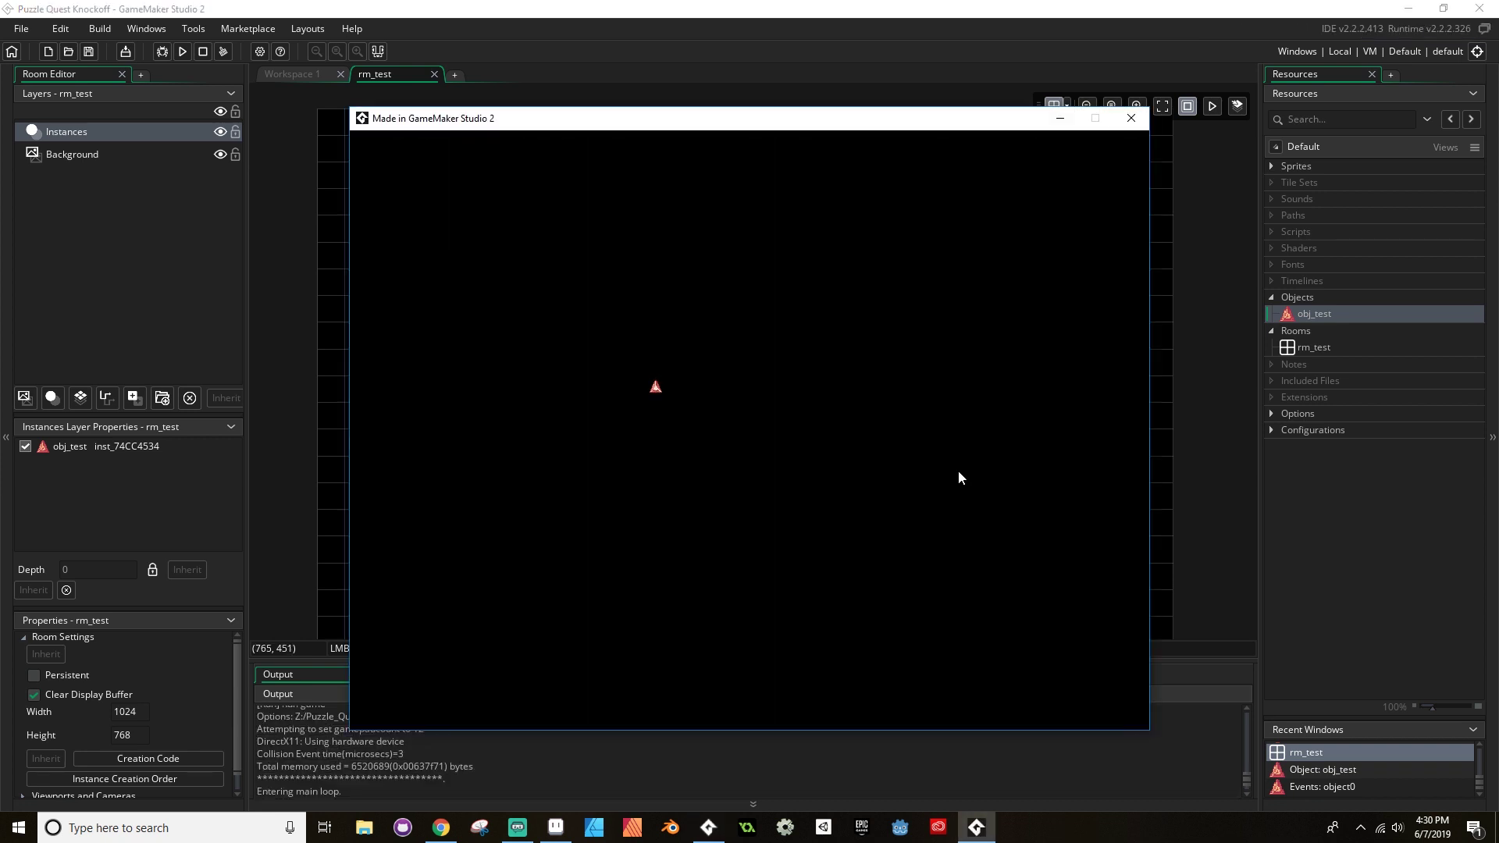
{"action": "left_click", "coordinate": [1132, 119]}
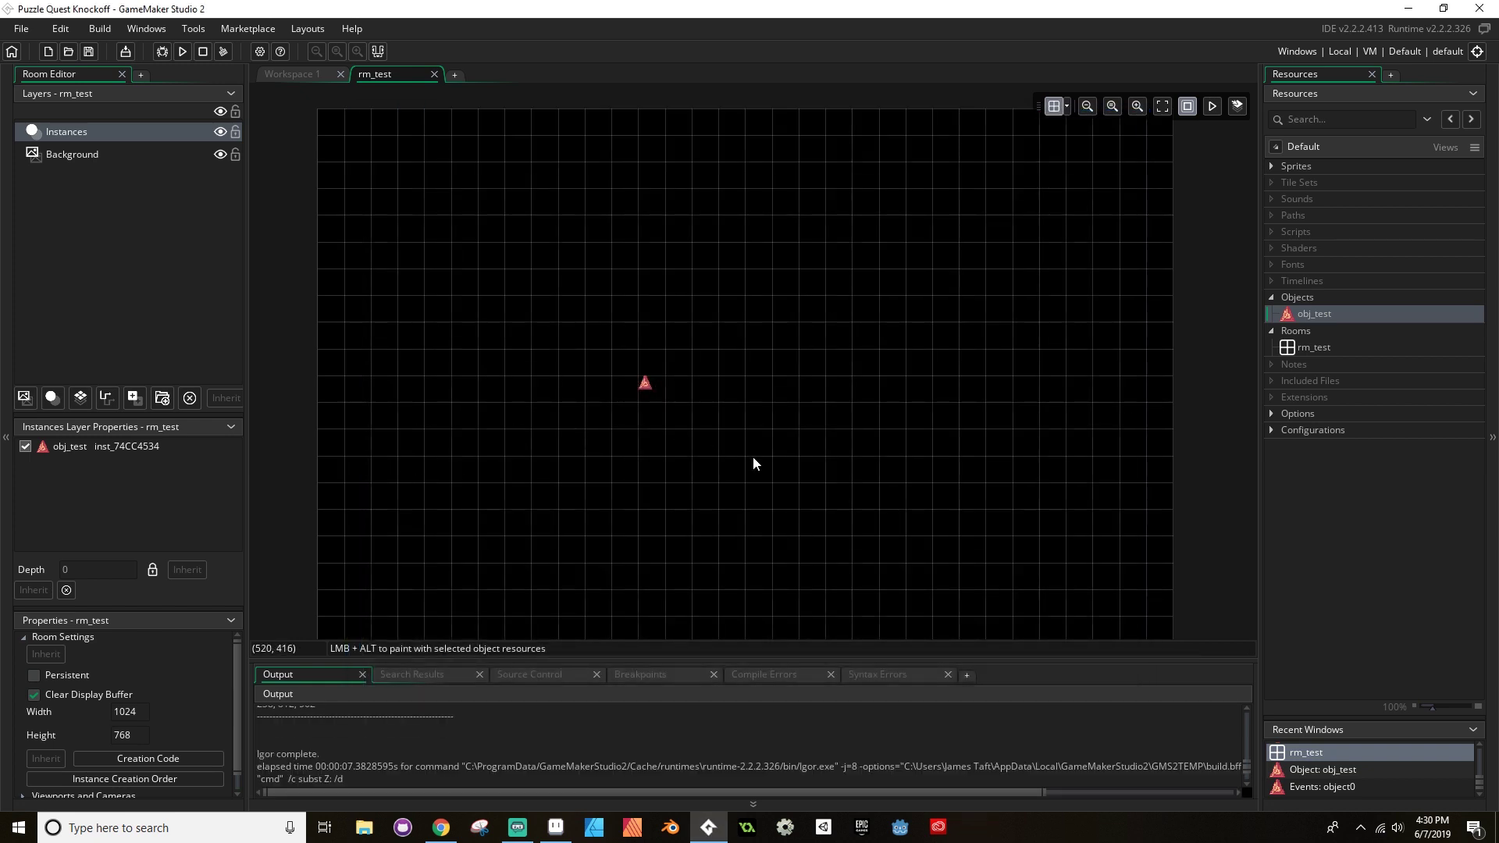
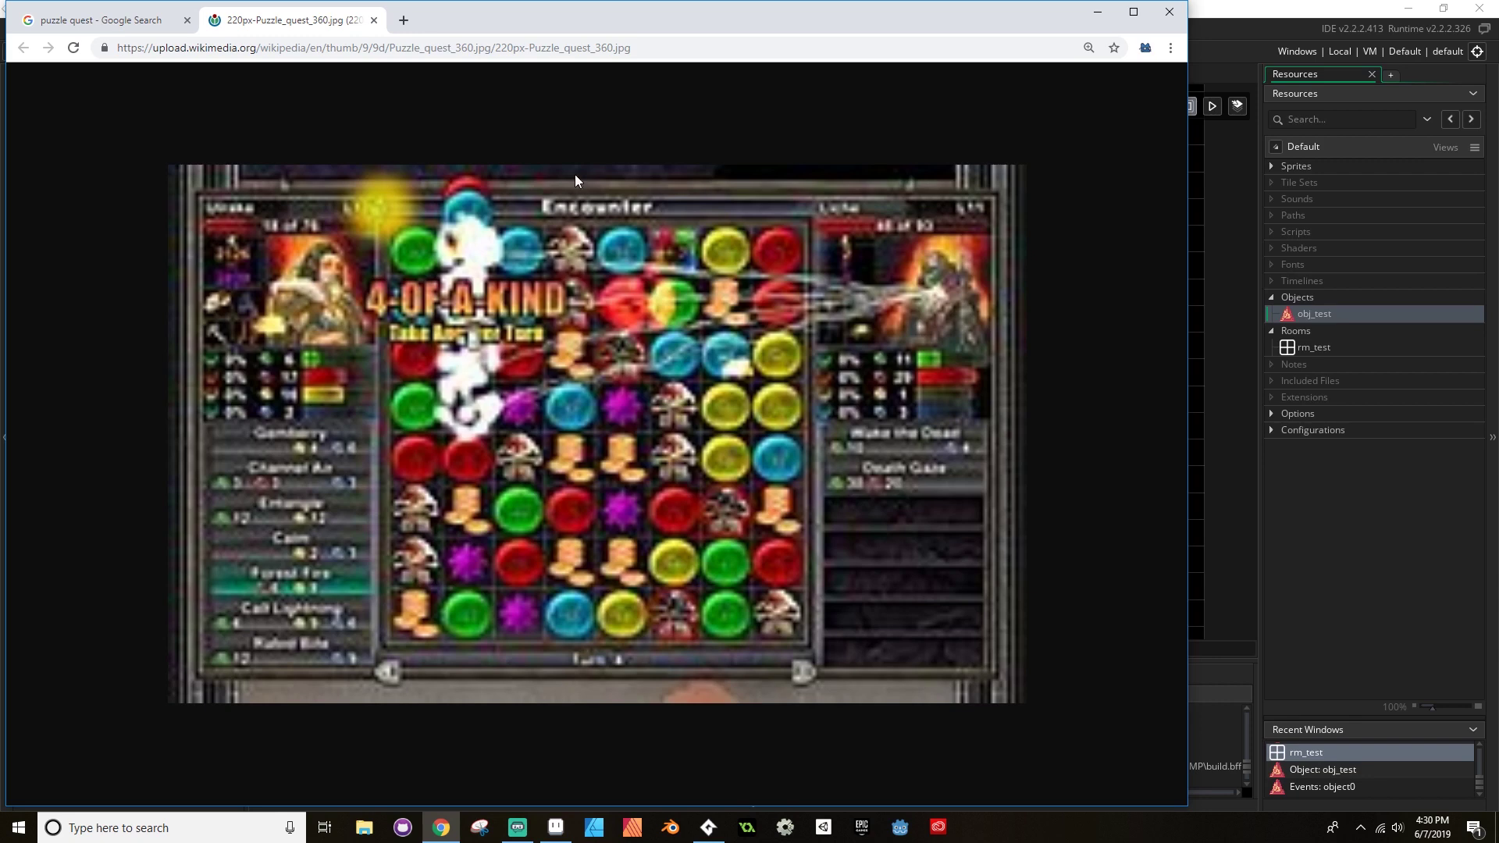
Return to GameMaker Studio 2 from the browser and resize the rm_test room to 341 wide by 192 high
{"action": "left_click", "coordinate": [1224, 13]}
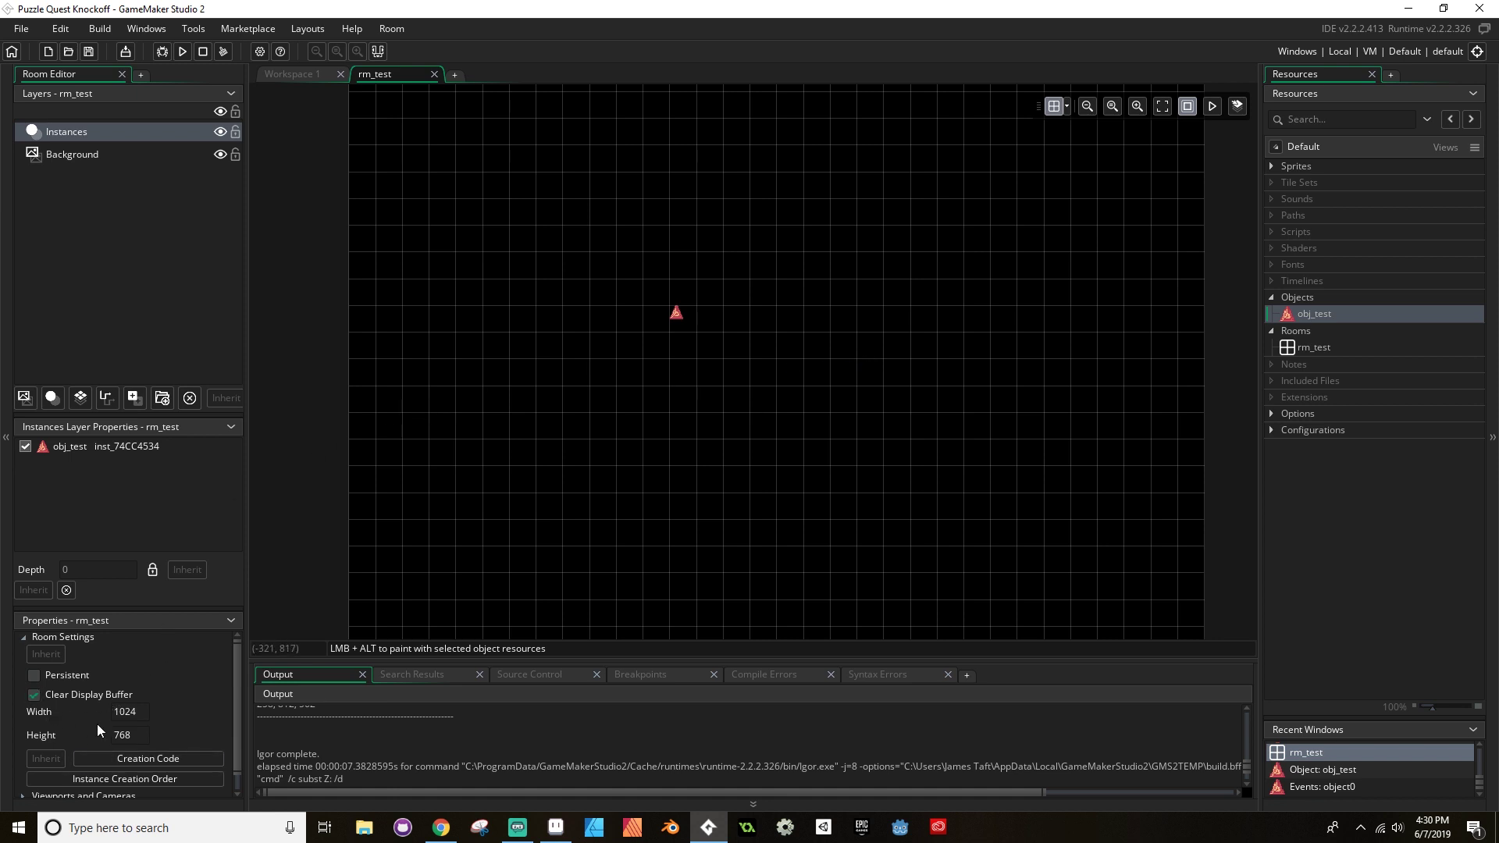
{"action": "left_click", "coordinate": [126, 735]}
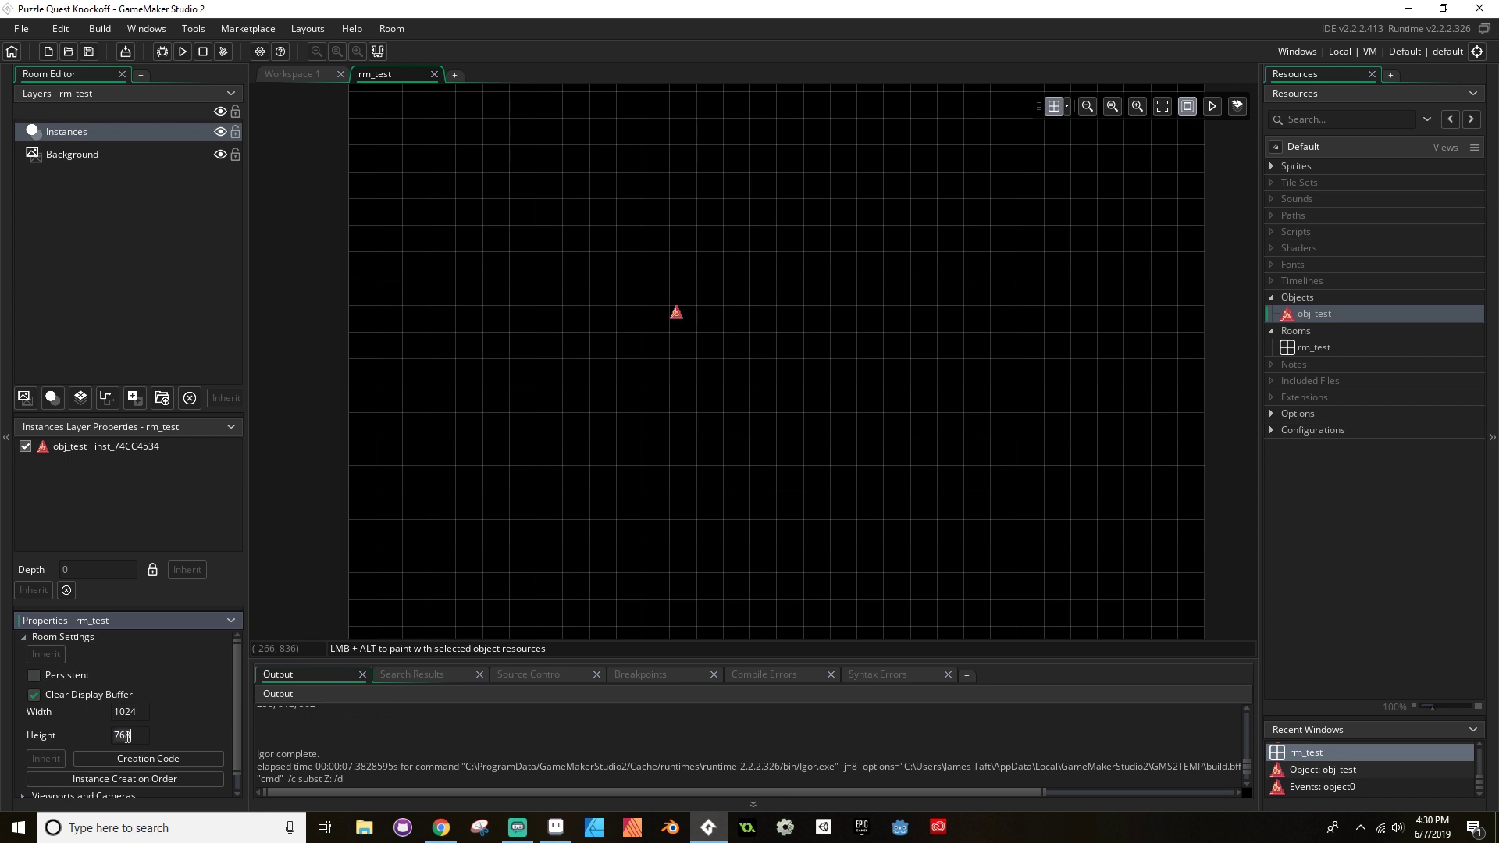
{"action": "key", "text": "BackSpace"}
{"action": "key", "text": "BackSpace"}
{"action": "key", "text": "BackSpace"}
{"action": "type", "text": "192"}
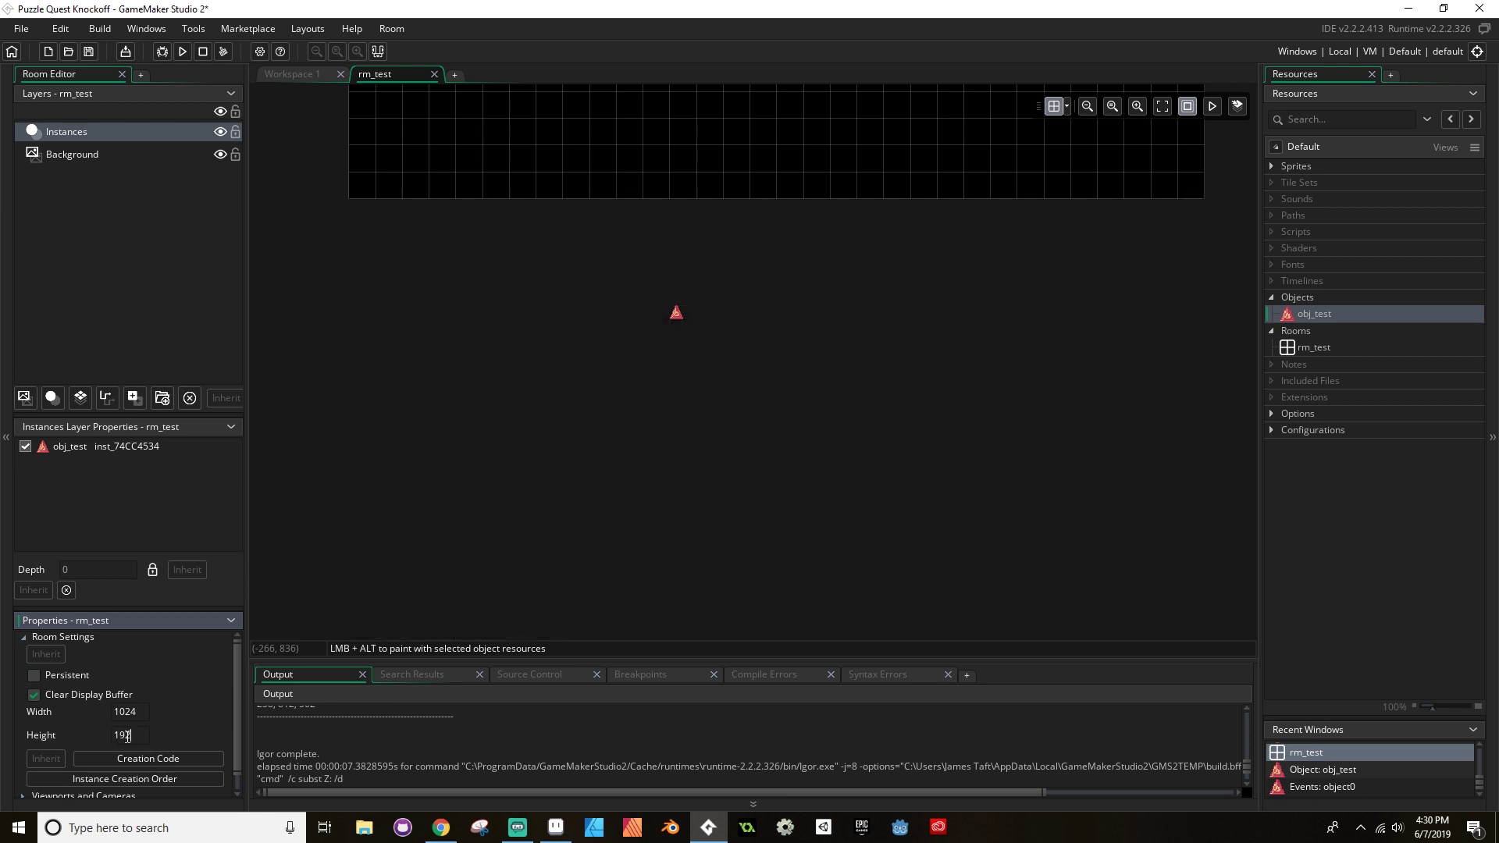
{"action": "left_click", "coordinate": [676, 307]}
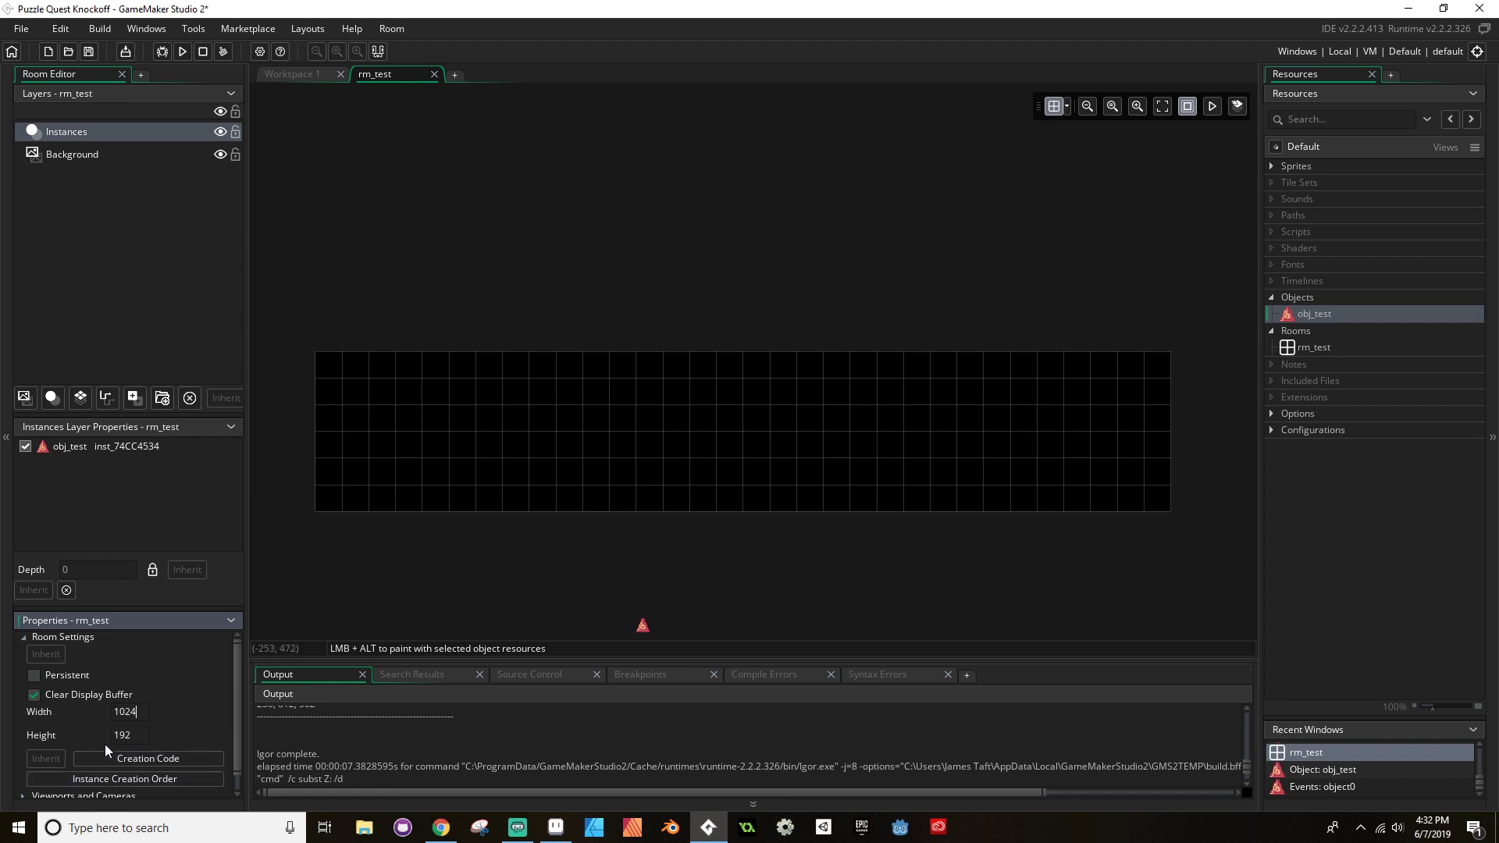
{"action": "left_click", "coordinate": [123, 714]}
{"action": "type", "text": "340"}
{"action": "key", "text": "Return"}
Move the obj_test instance inside the resized room to (96, 32), then test-run the game and close its window
{"action": "middle_click_drag", "start_coordinate": [533, 438], "coordinate": [649, 400]}
{"action": "left_click", "coordinate": [777, 574]}
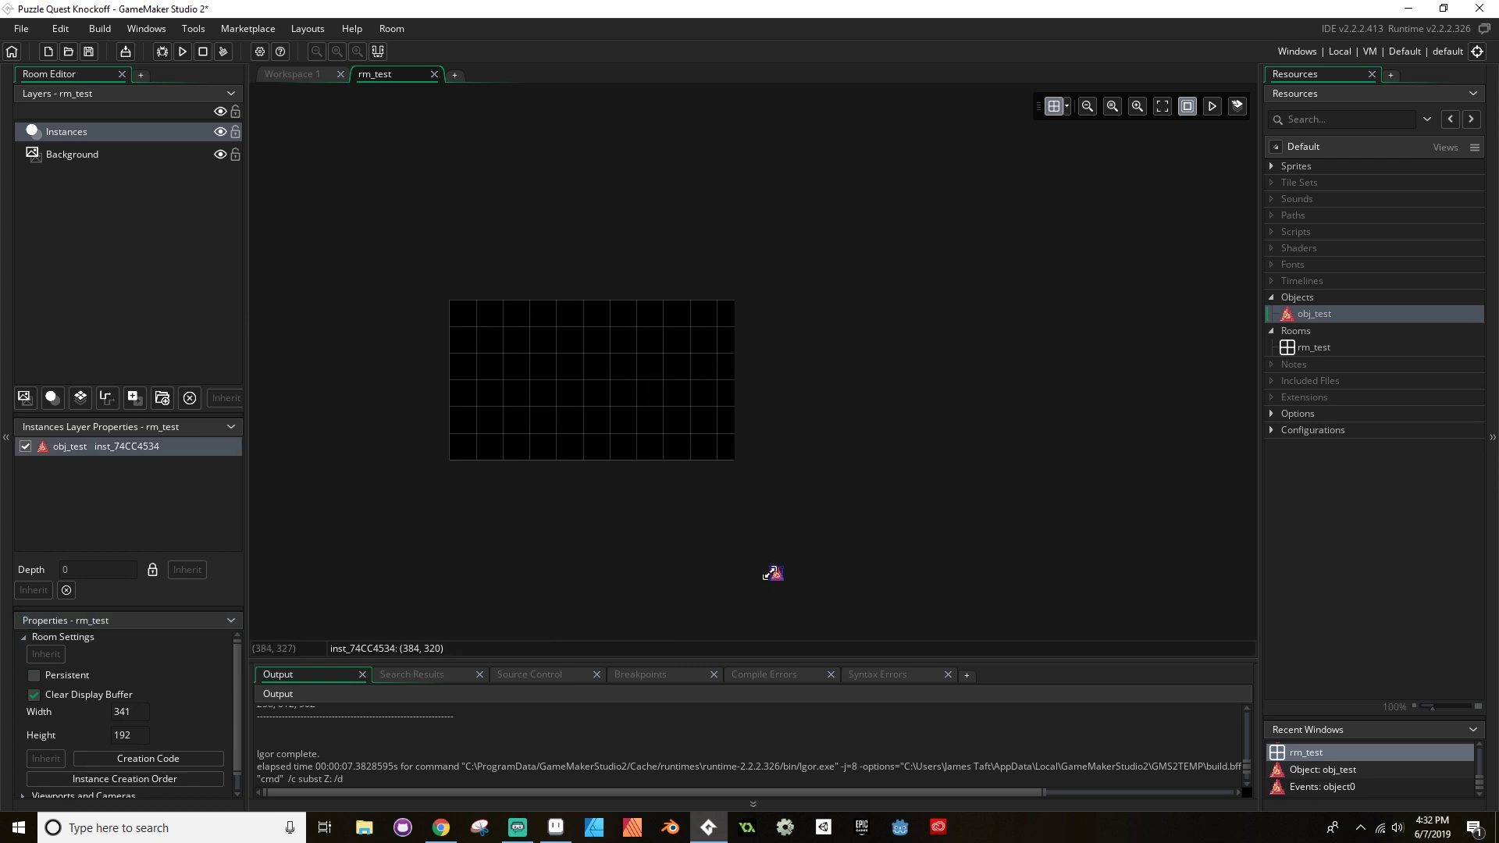
{"action": "left_click_drag", "start_coordinate": [765, 549], "coordinate": [552, 343]}
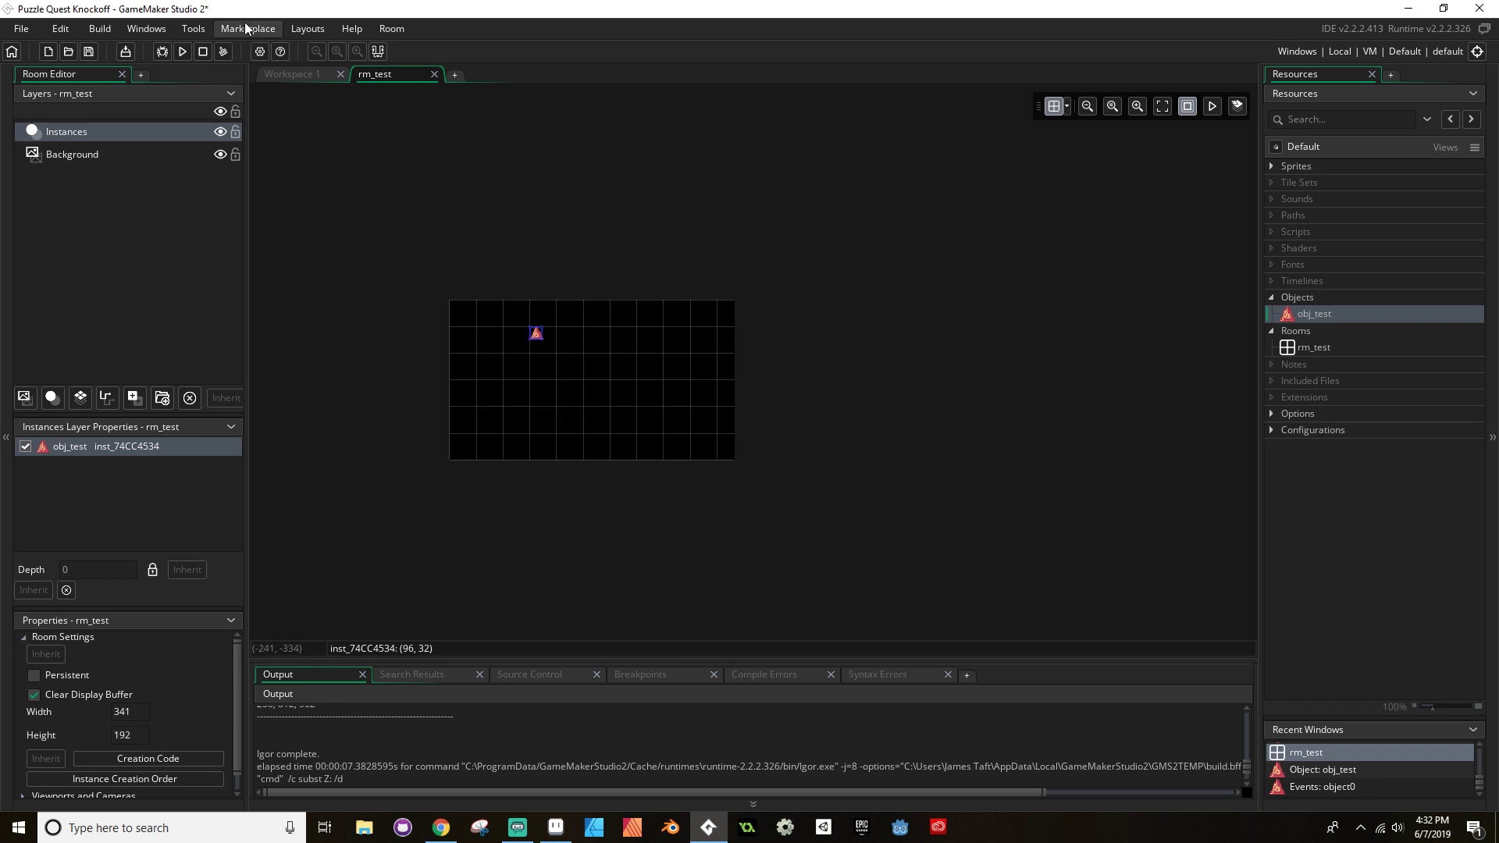
{"action": "key", "text": "F5"}
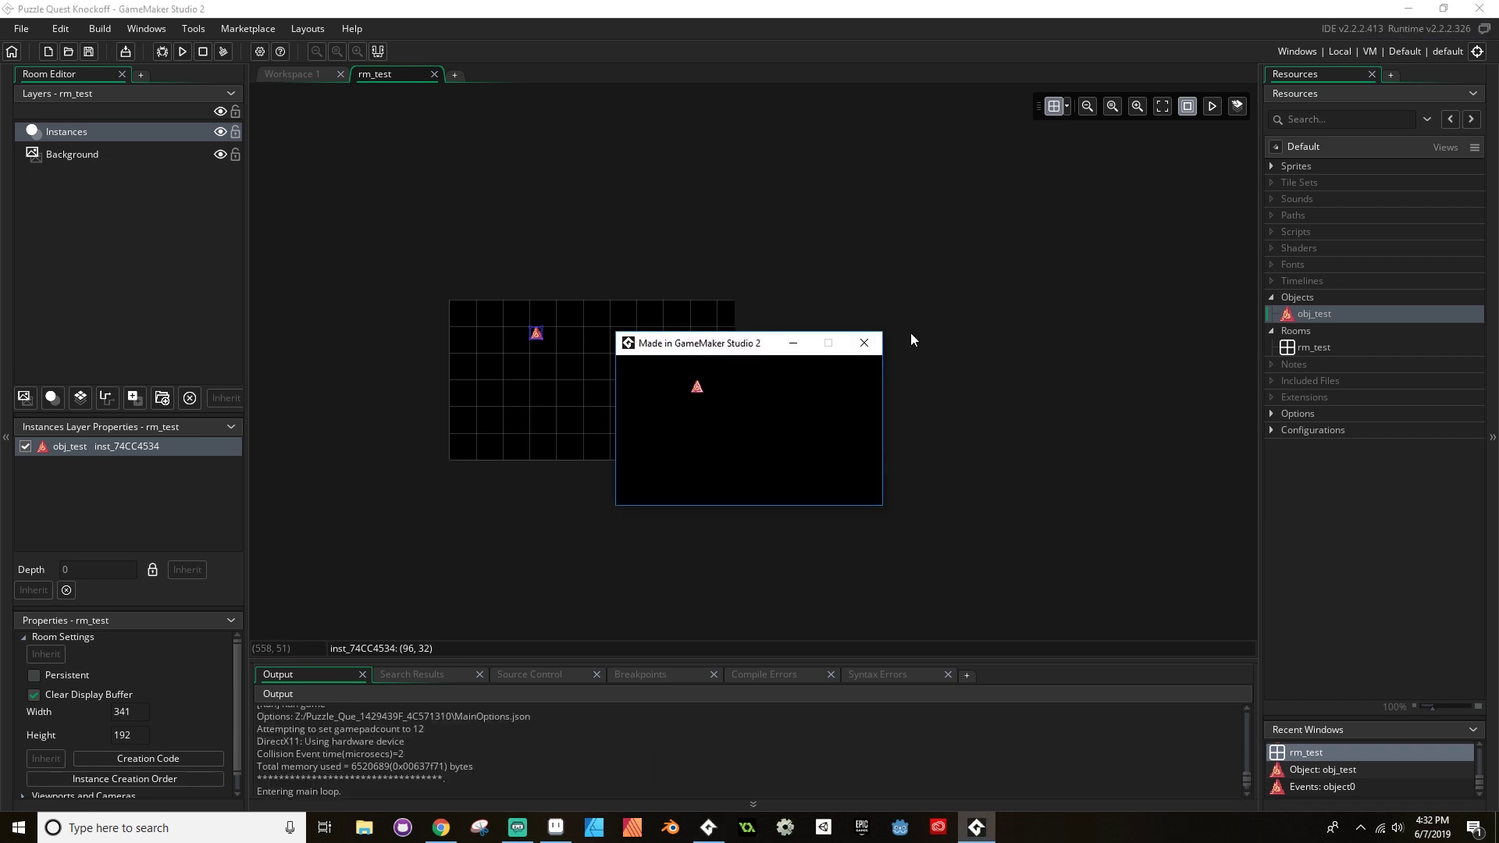
{"action": "left_click", "coordinate": [876, 344]}
Expand Viewports and Cameras and Viewport 0 in the rm_test properties, and examine the camera and viewport settings
{"action": "scroll", "coordinate": [104, 723], "scroll_direction": "down", "scroll_amount": 1}
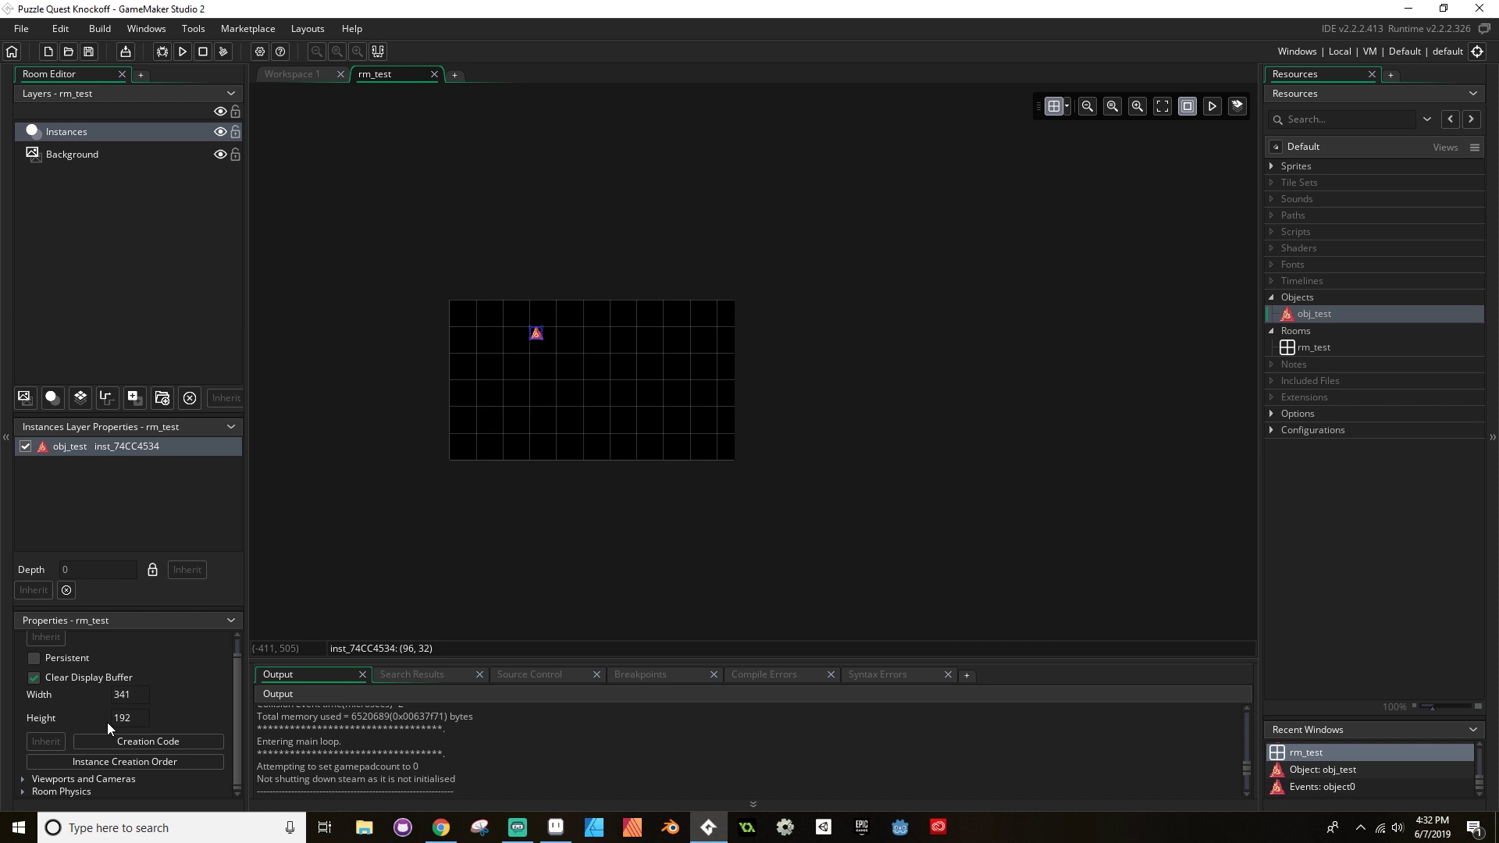
{"action": "left_click", "coordinate": [23, 779]}
{"action": "scroll", "coordinate": [97, 719], "scroll_direction": "down", "scroll_amount": 2}
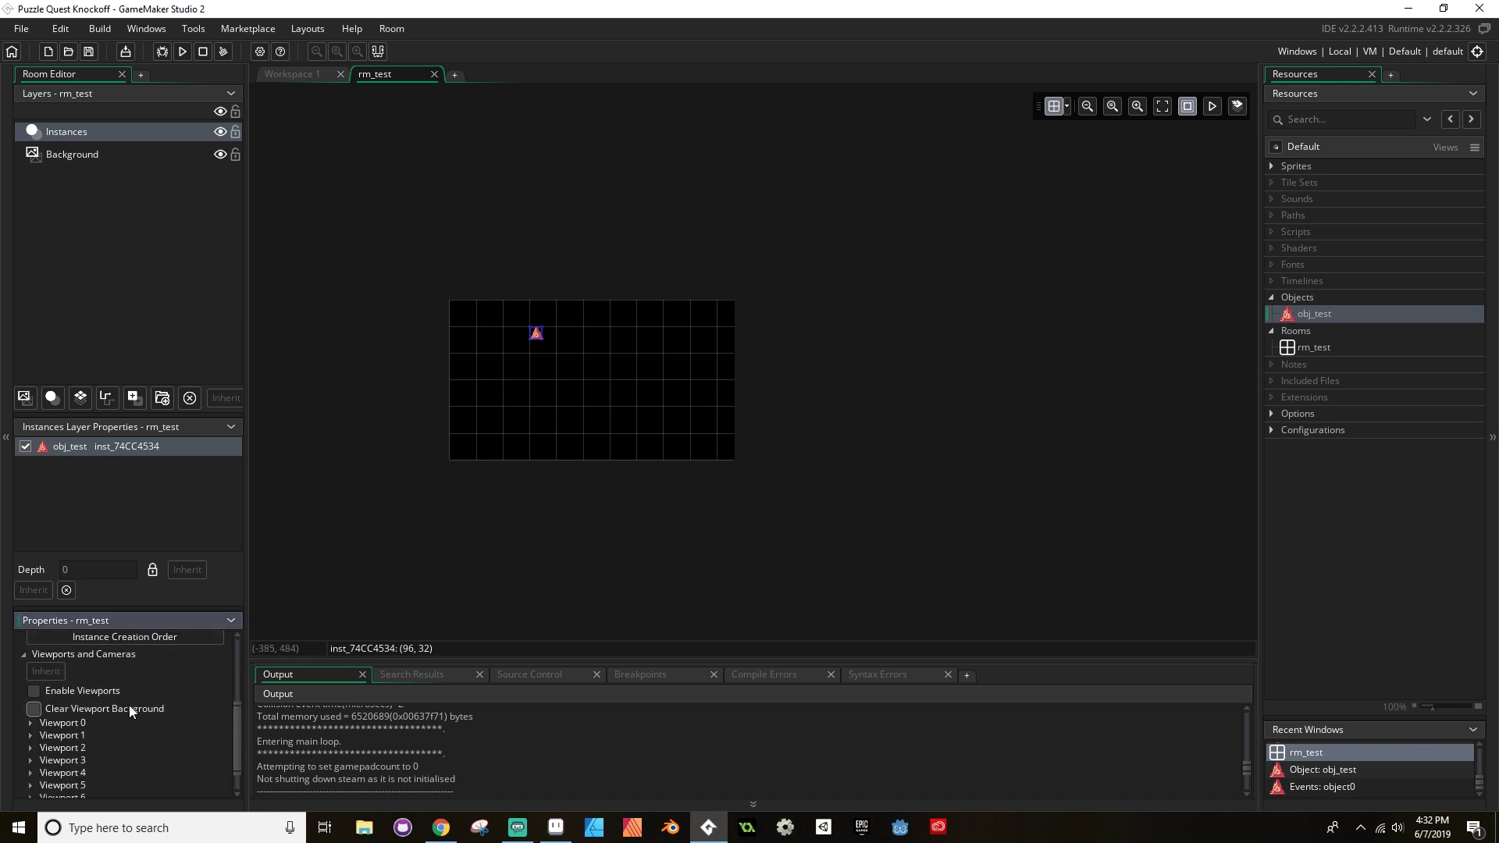
{"action": "left_click", "coordinate": [30, 723]}
{"action": "scroll", "coordinate": [179, 707], "scroll_direction": "down", "scroll_amount": 2}
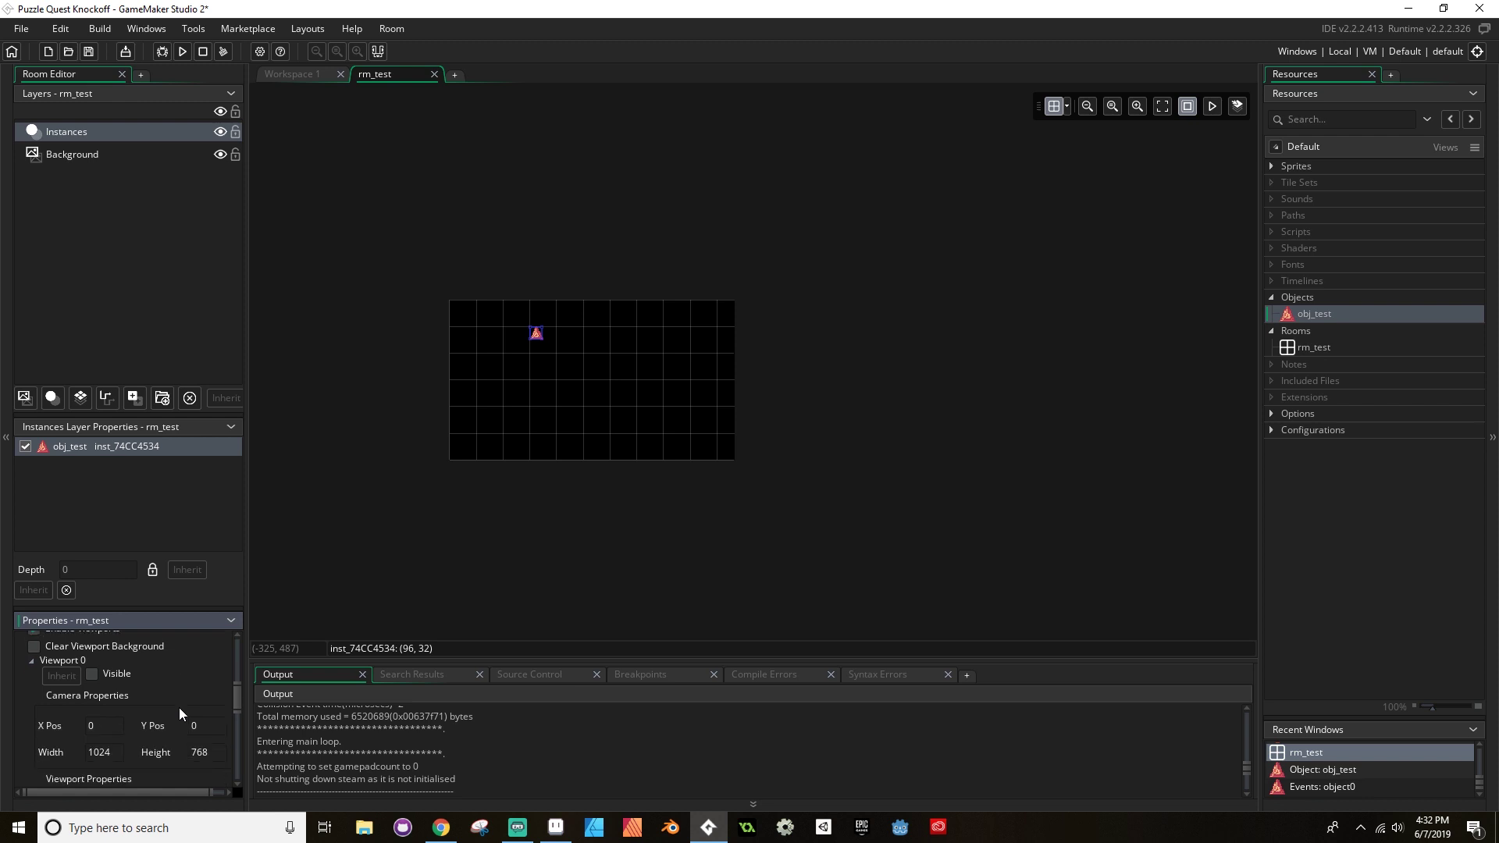
{"action": "scroll", "coordinate": [180, 707], "scroll_direction": "down", "scroll_amount": 1}
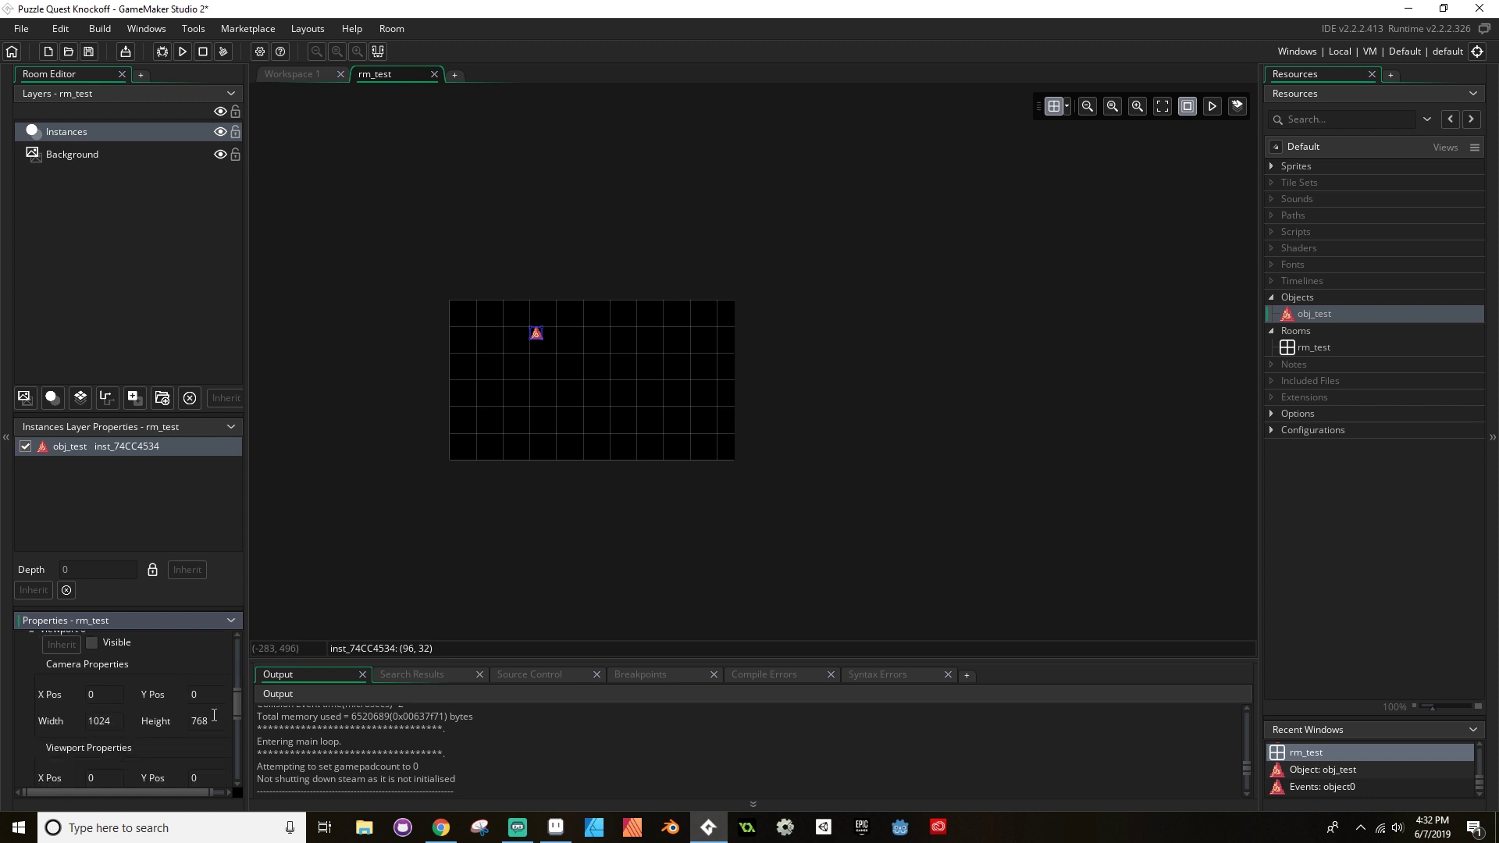
{"action": "scroll", "coordinate": [208, 704], "scroll_direction": "down", "scroll_amount": 2}
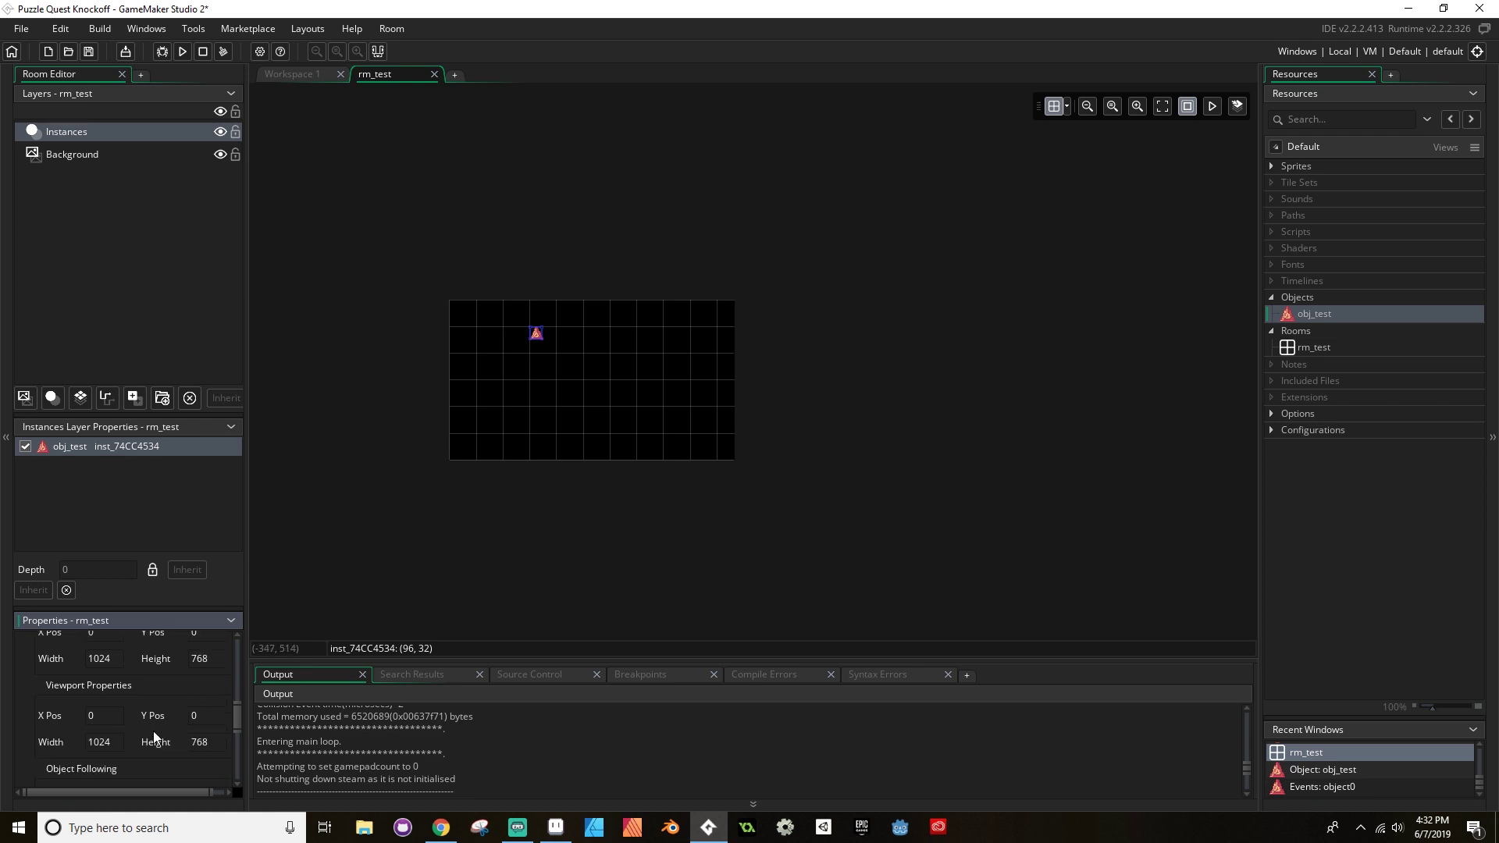
{"action": "scroll", "coordinate": [164, 728], "scroll_direction": "down", "scroll_amount": 1}
{"action": "scroll", "coordinate": [95, 689], "scroll_direction": "up", "scroll_amount": 2}
{"action": "scroll", "coordinate": [134, 737], "scroll_direction": "up", "scroll_amount": 2}
{"action": "scroll", "coordinate": [148, 733], "scroll_direction": "down", "scroll_amount": 1}
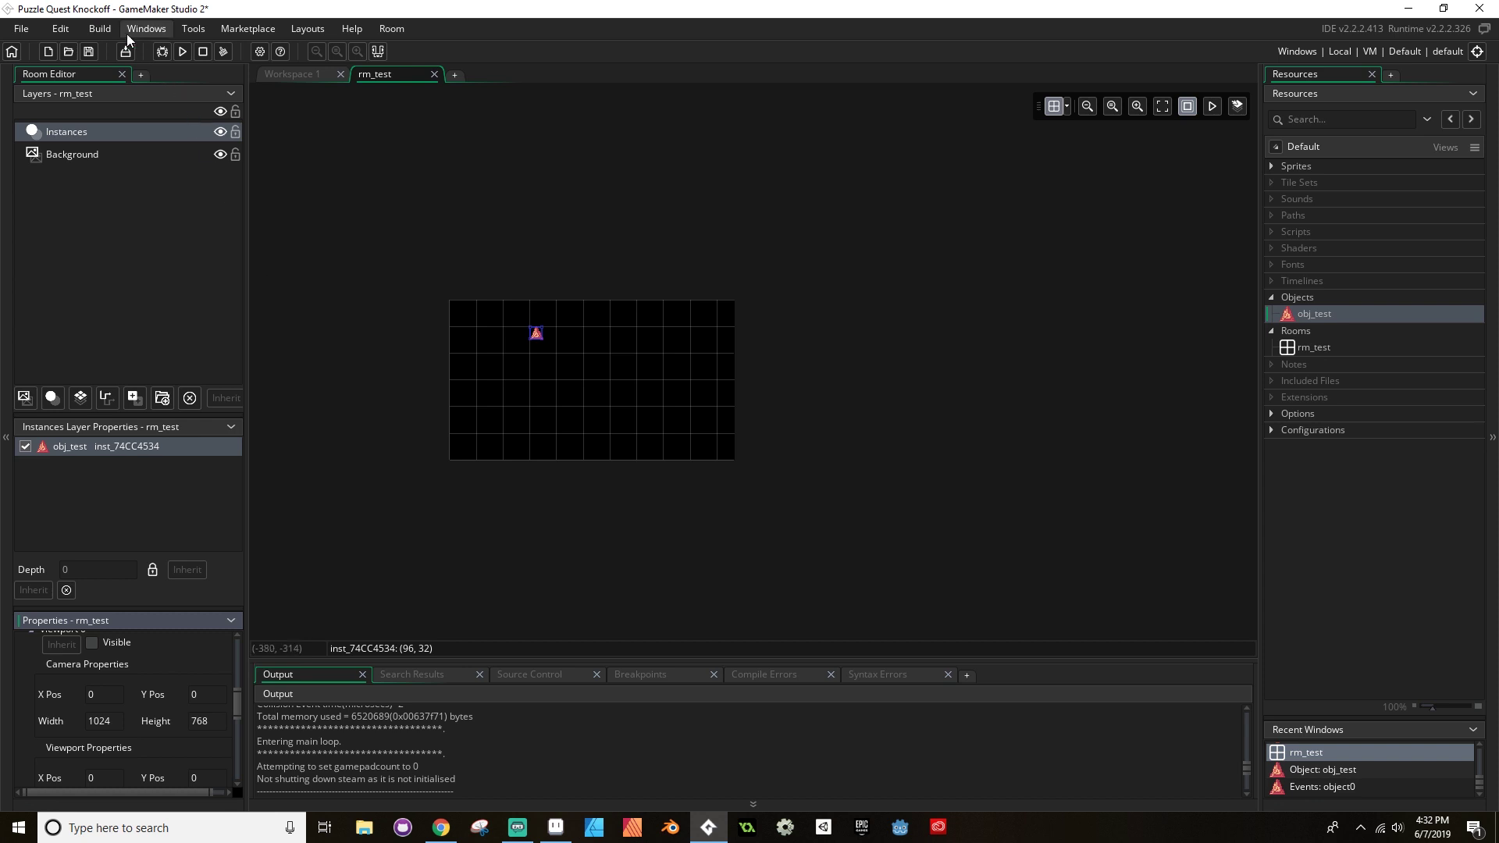
Save the project, test-run the game and close its window
{"action": "left_click", "coordinate": [89, 51]}
{"action": "left_click", "coordinate": [182, 52]}
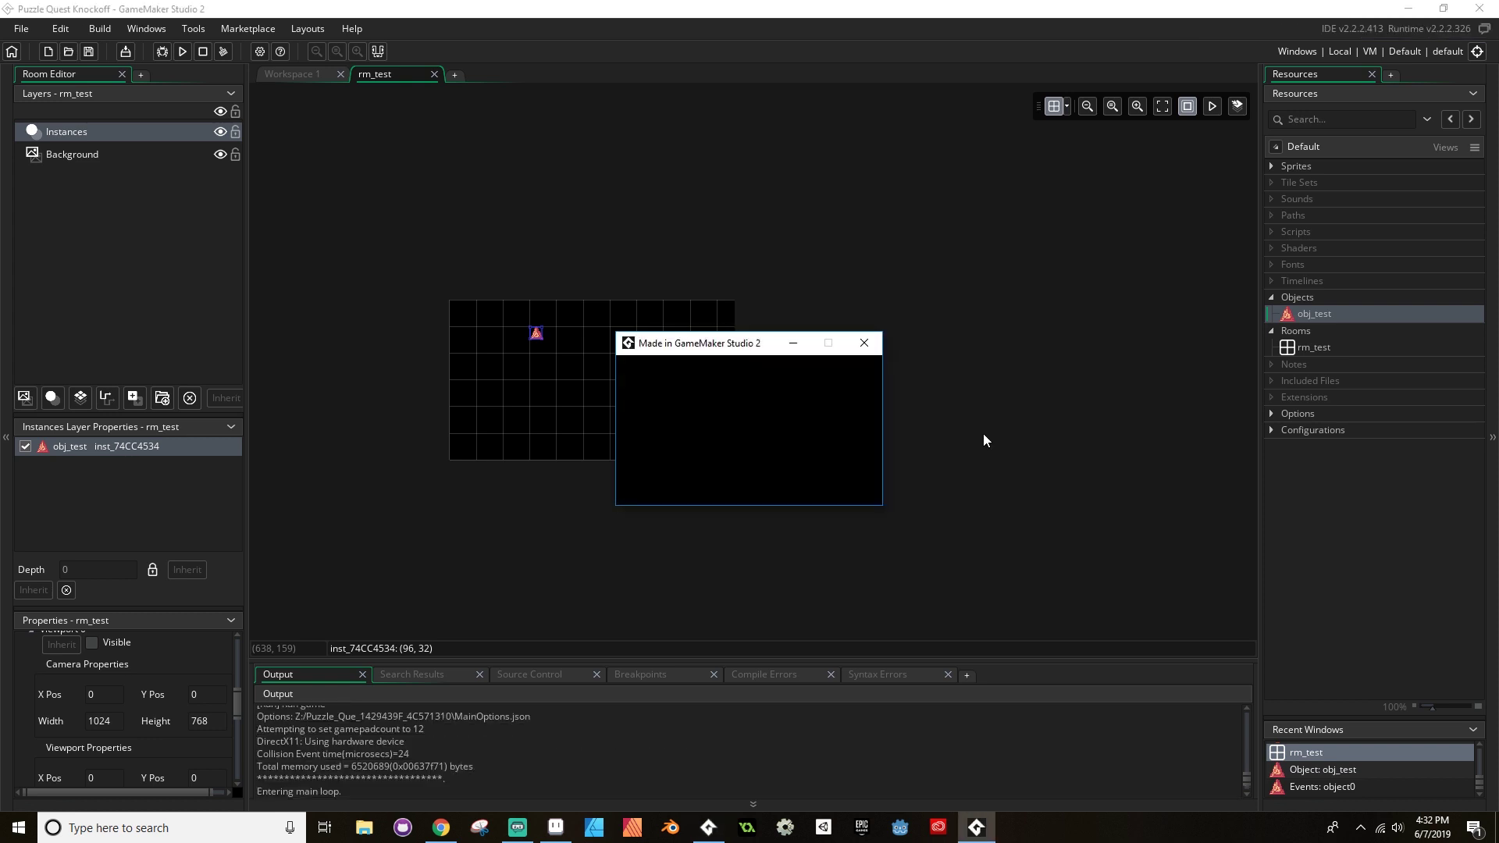
{"action": "left_click", "coordinate": [863, 343]}
Enable viewports for rm_test with Viewport 0 visible, then test-run the game and close its window
{"action": "scroll", "coordinate": [151, 712], "scroll_direction": "up", "scroll_amount": 1}
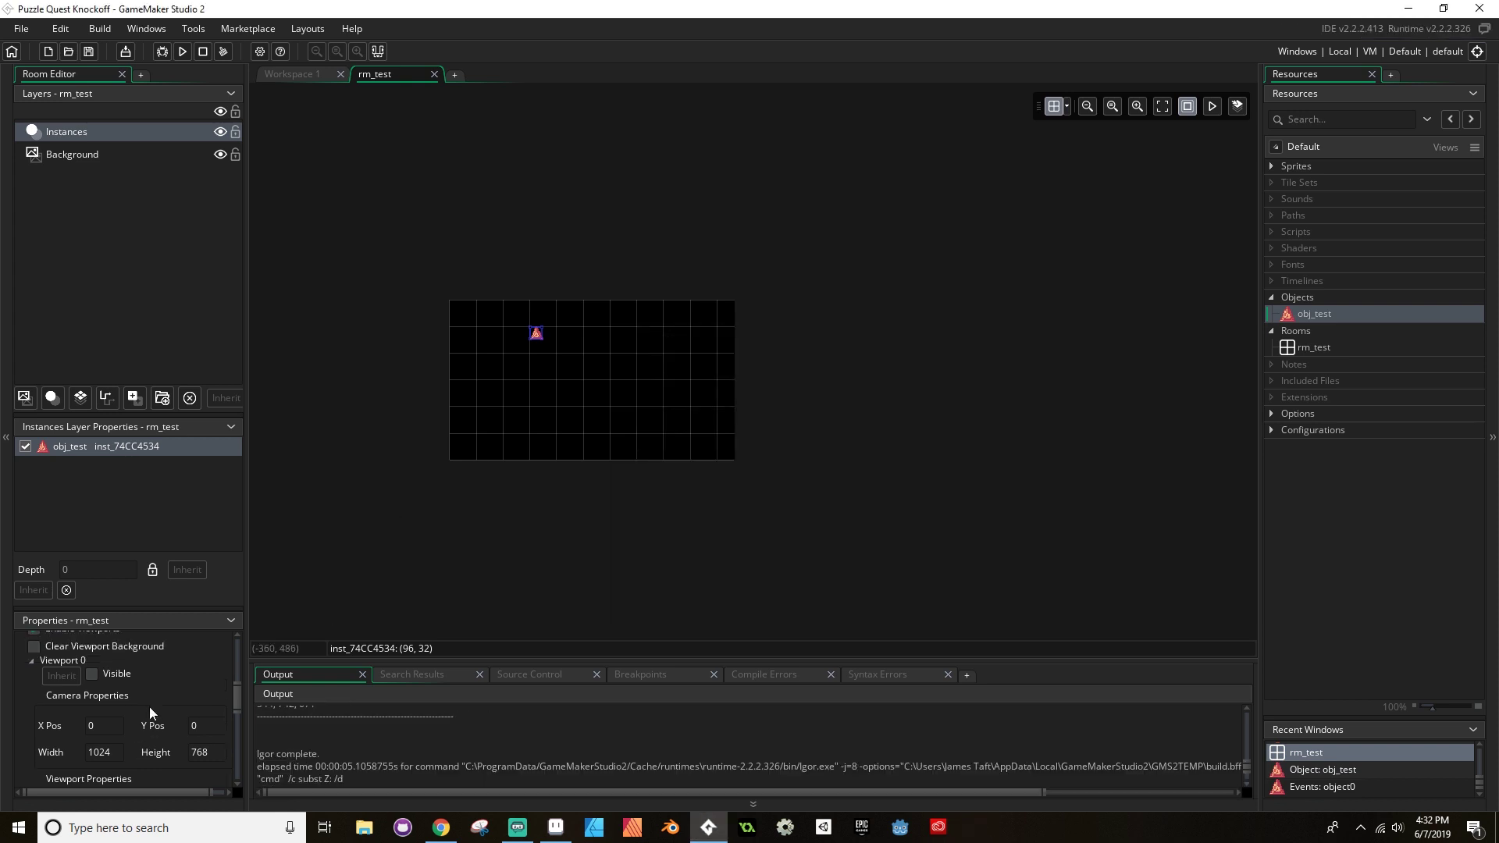
{"action": "left_click", "coordinate": [91, 679]}
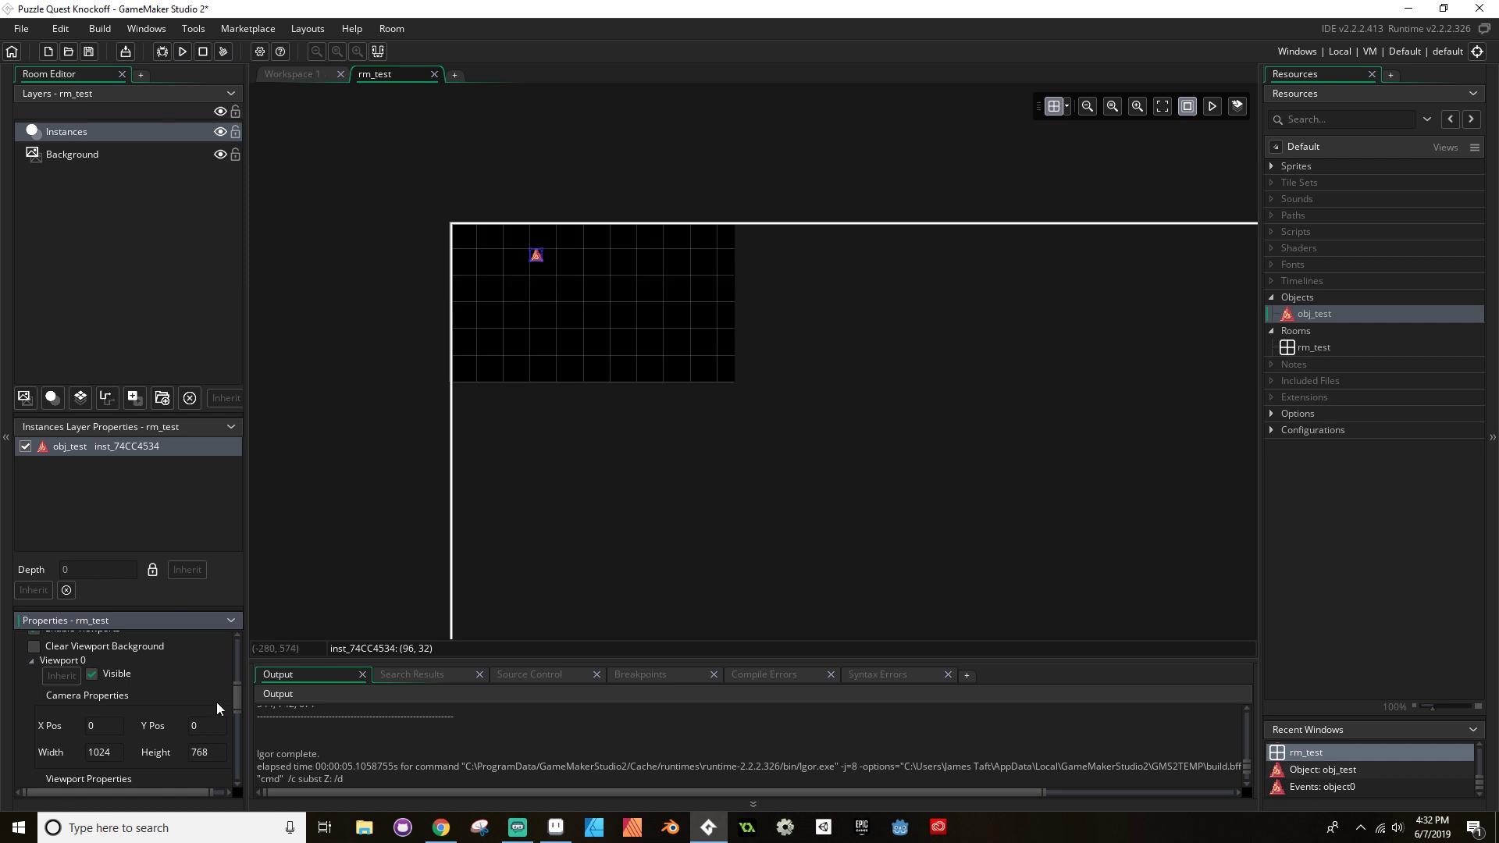
{"action": "scroll", "coordinate": [196, 704], "scroll_direction": "up", "scroll_amount": 1}
{"action": "scroll", "coordinate": [152, 704], "scroll_direction": "down", "scroll_amount": 4}
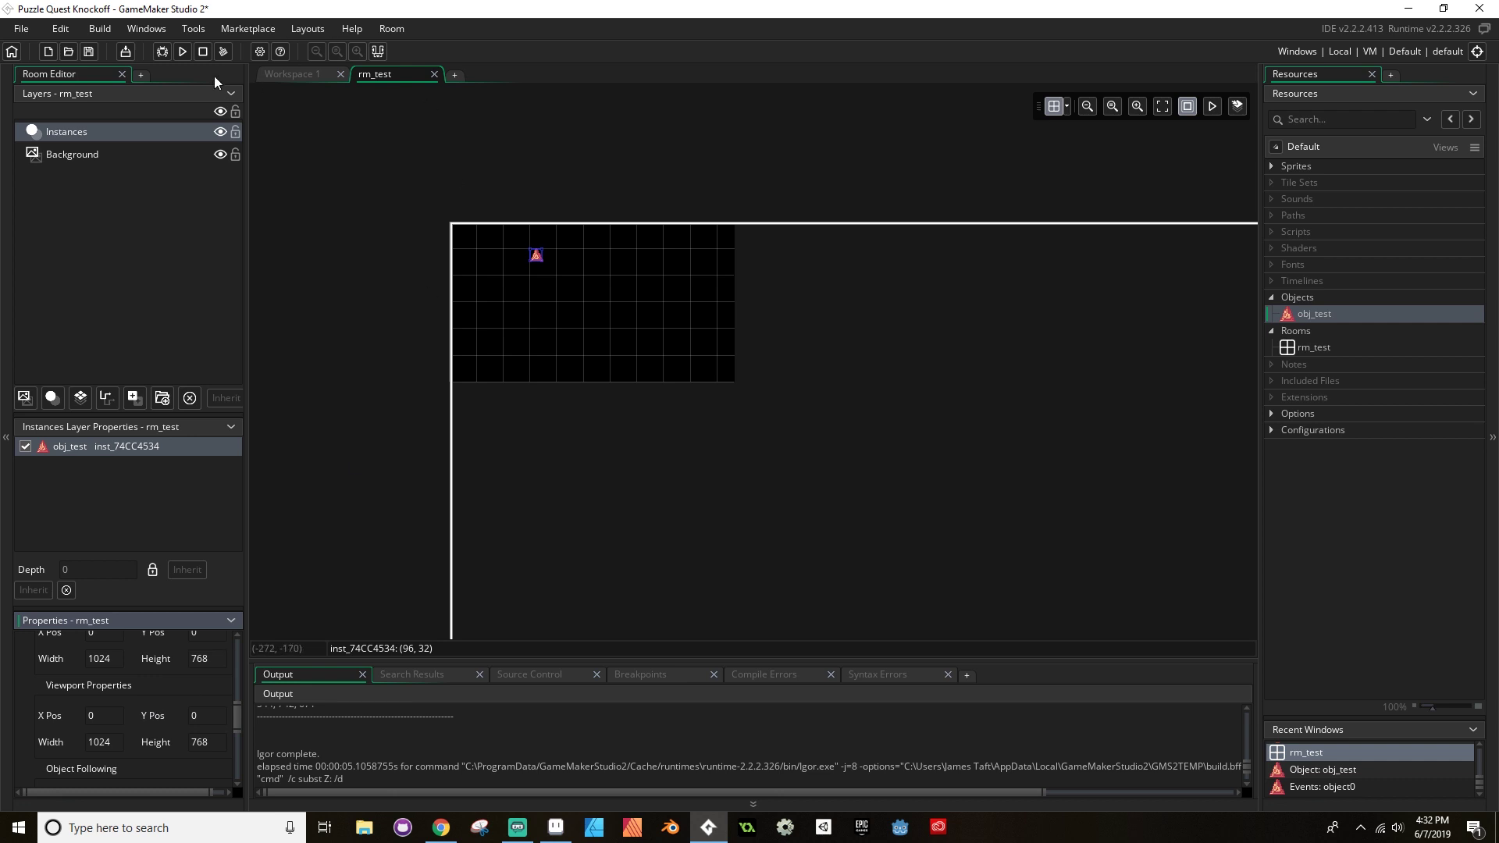
{"action": "left_click", "coordinate": [182, 51]}
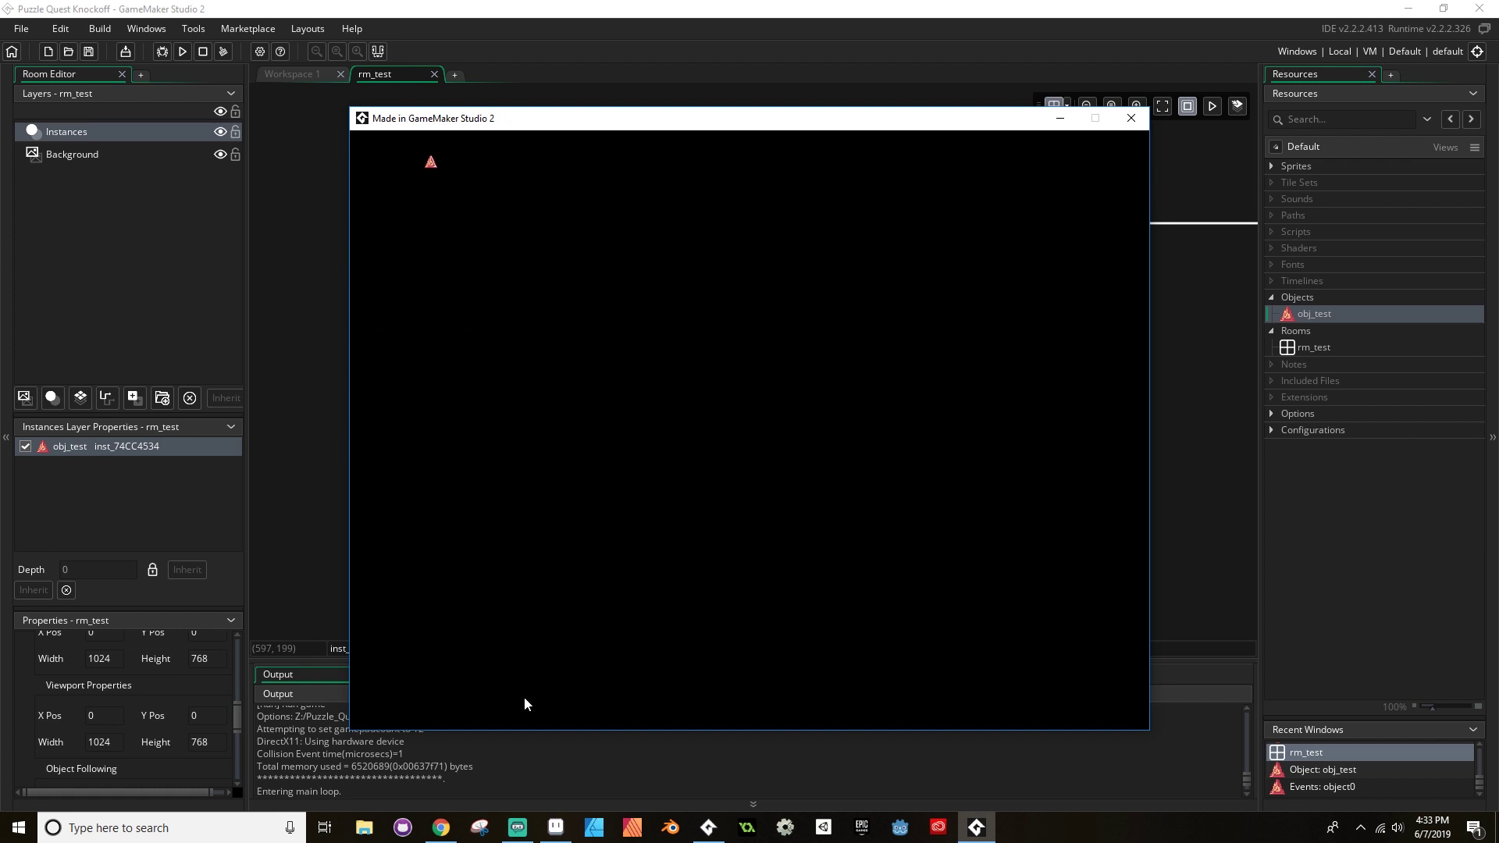
{"action": "left_click", "coordinate": [1131, 118]}
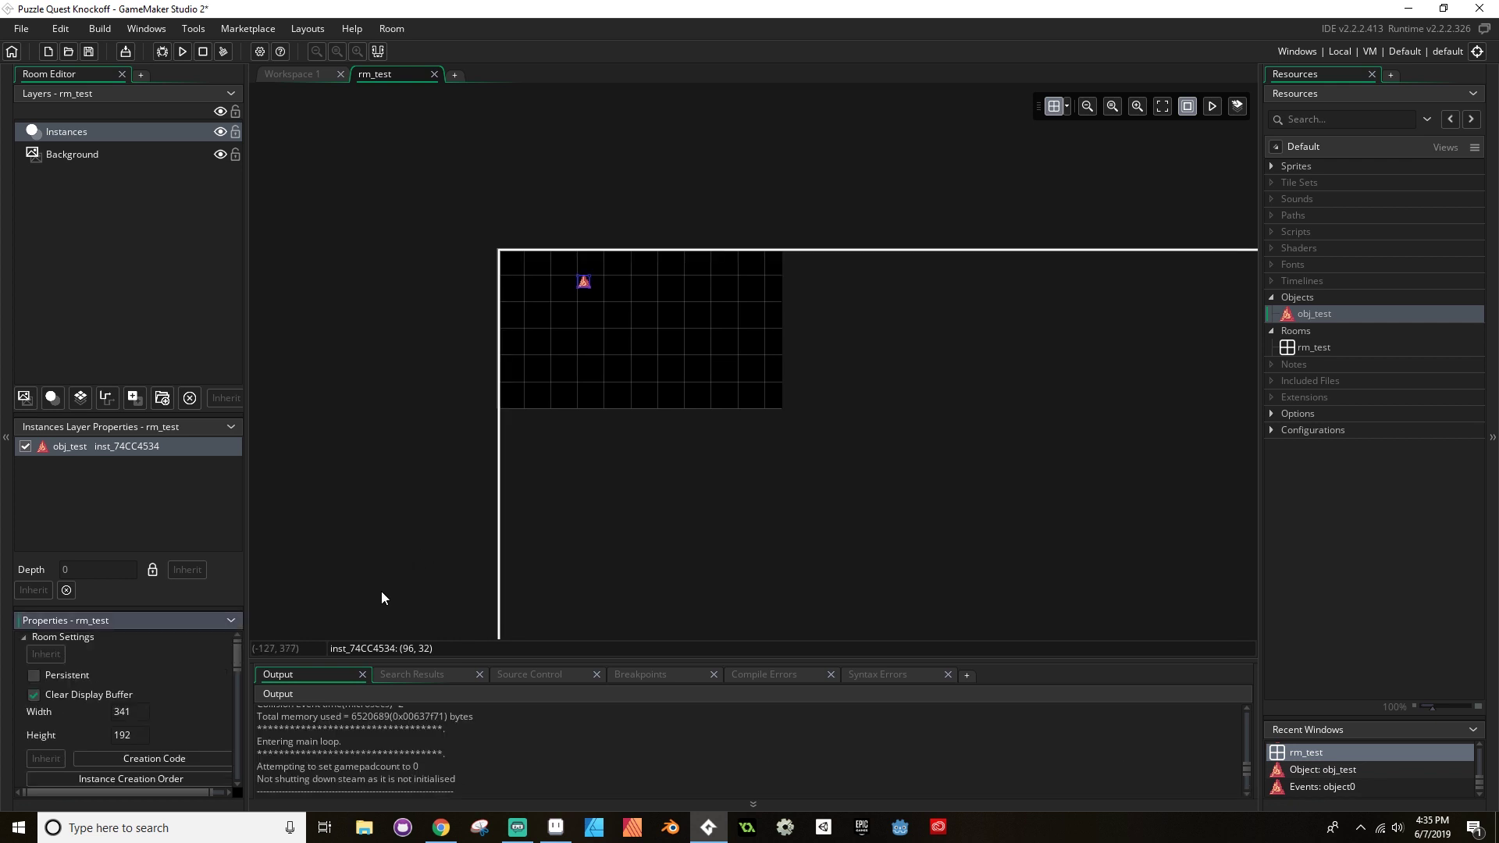
Set the camera size of Viewport 0 in rm_test to 341 wide by 192 high
{"action": "scroll", "coordinate": [168, 669], "scroll_direction": "down", "scroll_amount": 3}
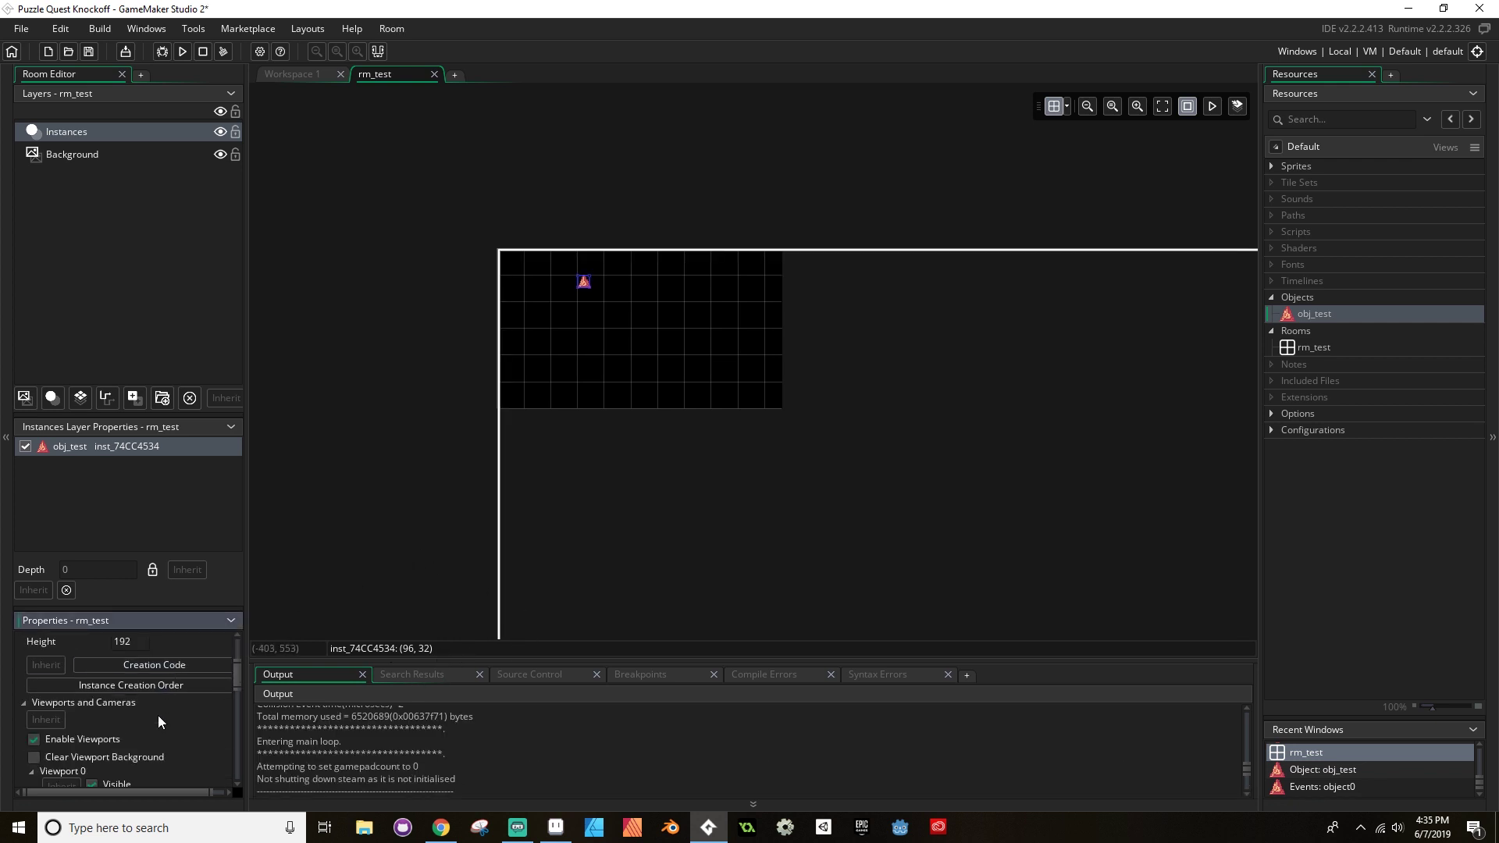
{"action": "scroll", "coordinate": [91, 731], "scroll_direction": "down", "scroll_amount": 3}
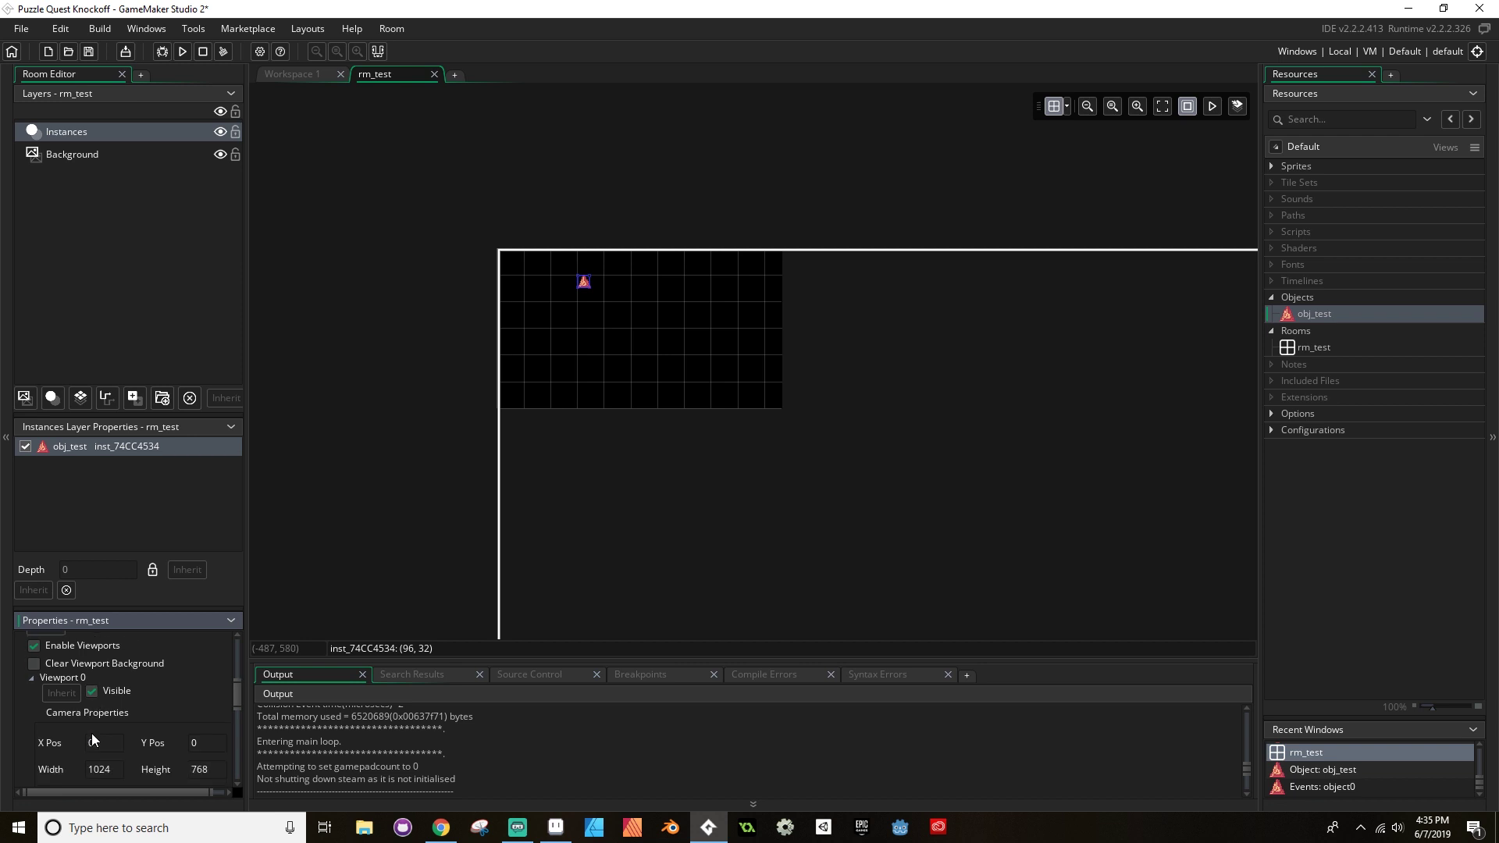
{"action": "scroll", "coordinate": [138, 714], "scroll_direction": "up", "scroll_amount": 4}
{"action": "scroll", "coordinate": [138, 714], "scroll_direction": "up", "scroll_amount": 1}
{"action": "scroll", "coordinate": [188, 734], "scroll_direction": "down", "scroll_amount": 5}
{"action": "left_click", "coordinate": [109, 708]}
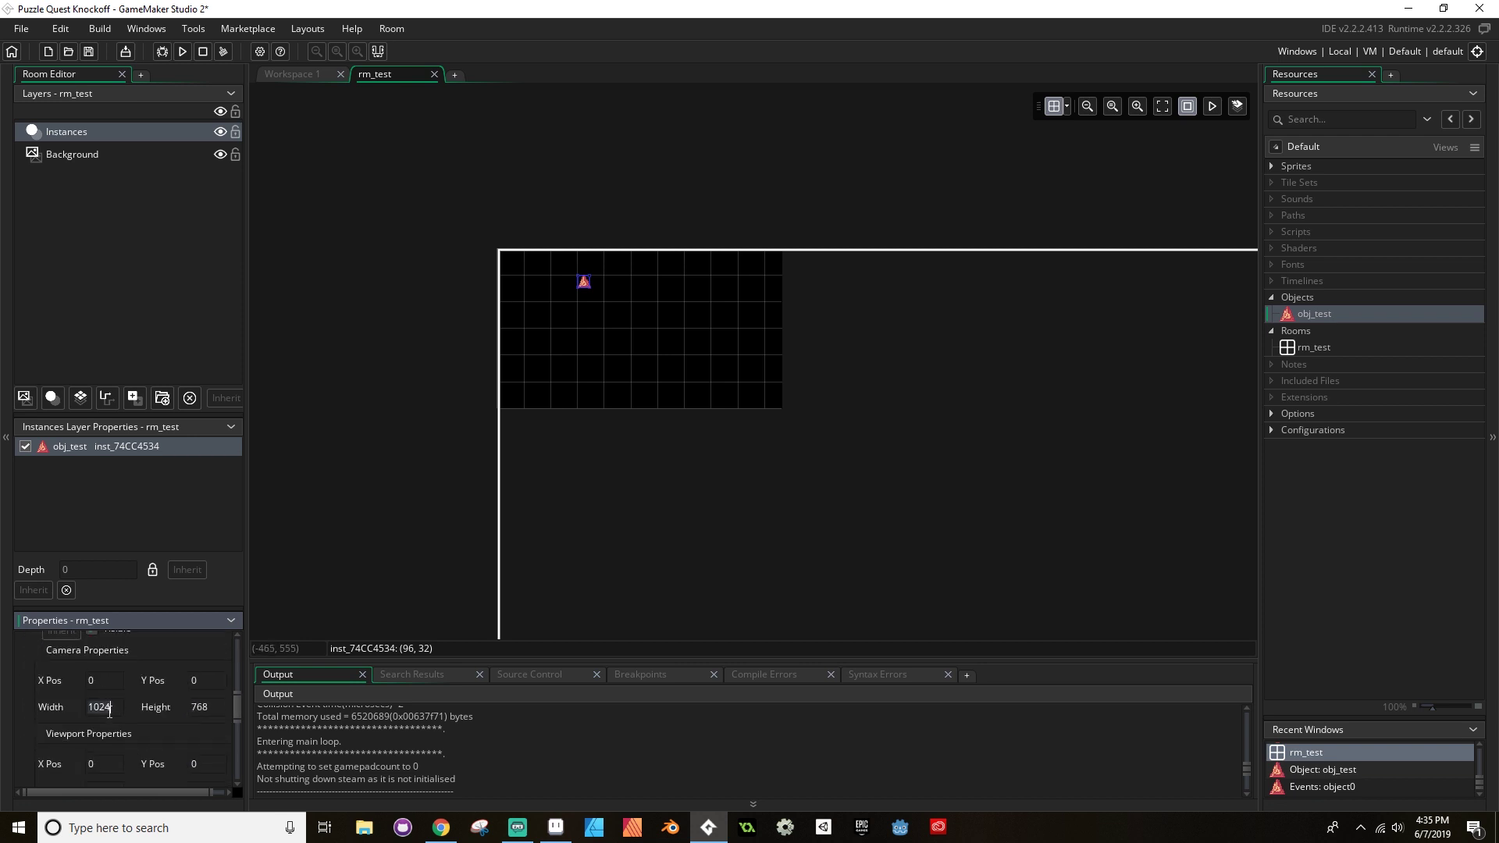
{"action": "key", "text": "BackSpace"}
{"action": "key", "text": "BackSpace"}
{"action": "key", "text": "BackSpace"}
{"action": "key", "text": "BackSpace"}
{"action": "type", "text": "341"}
{"action": "left_click", "coordinate": [222, 707]}
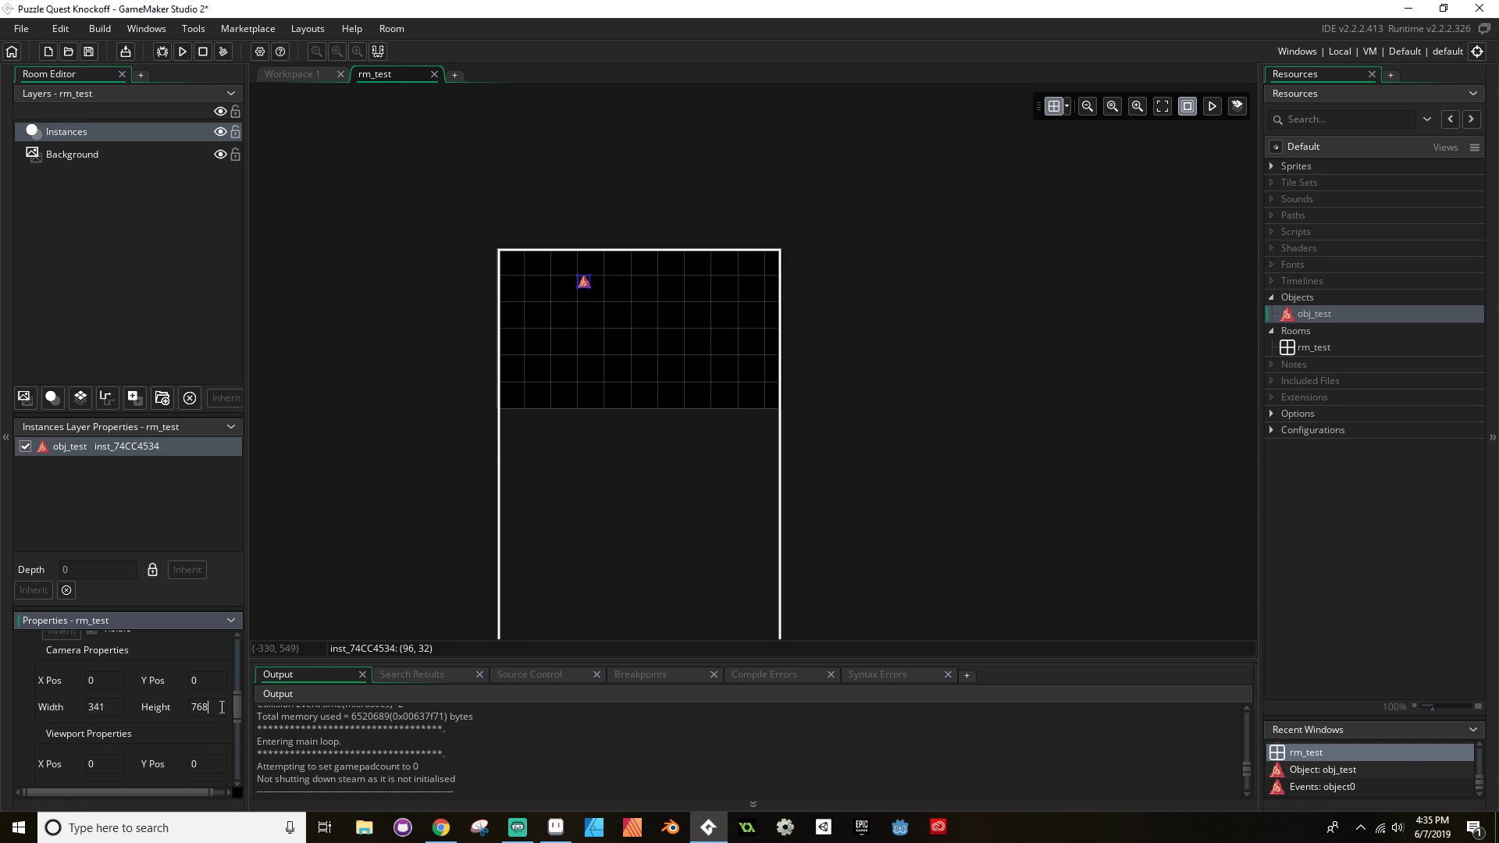
{"action": "double_click", "coordinate": [222, 708]}
{"action": "type", "text": "192"}
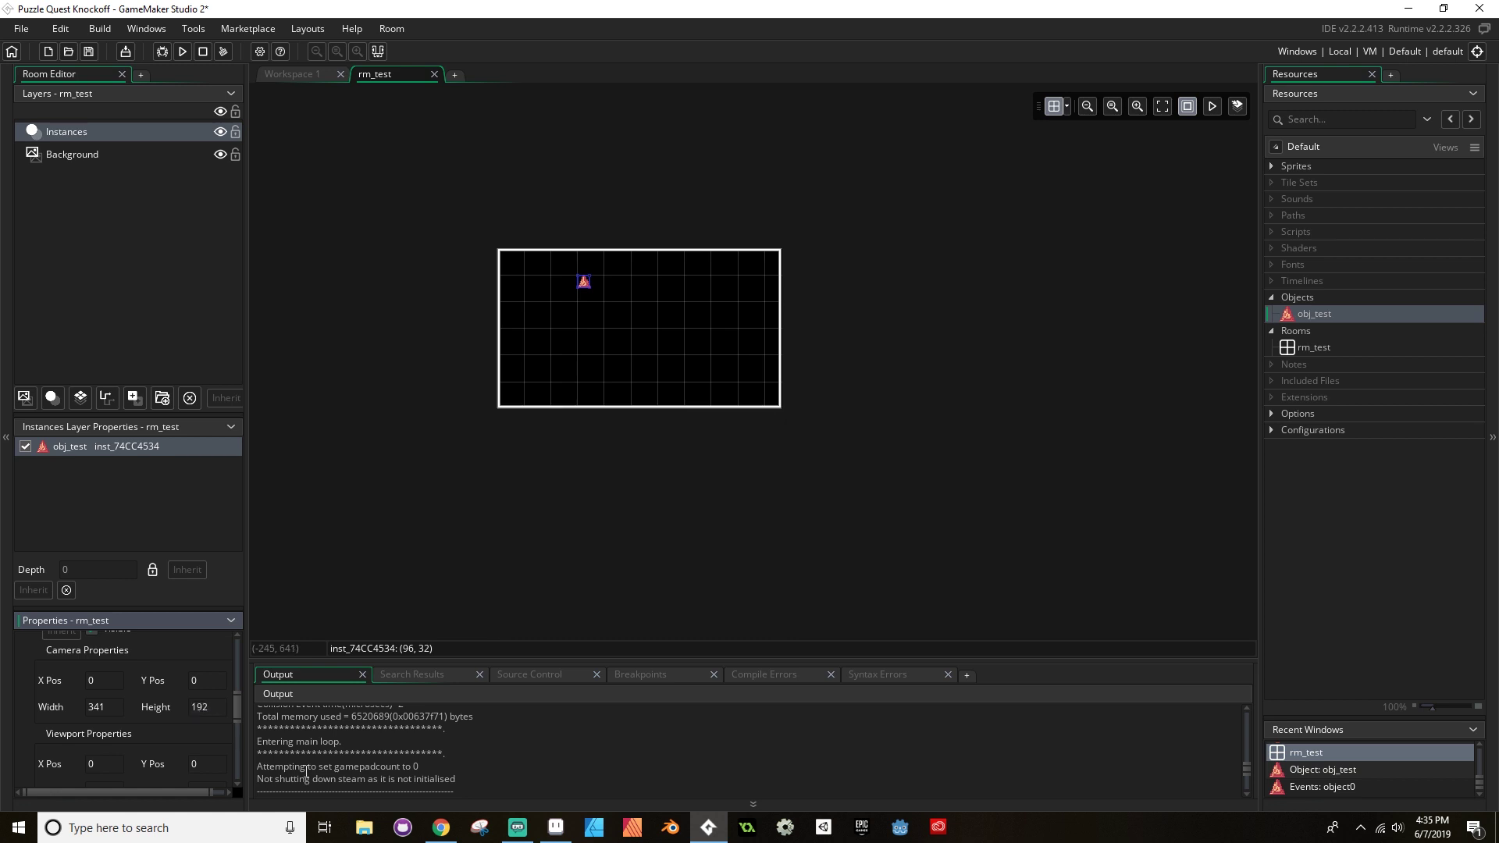
Set the viewport size of Viewport 0 to 1920 wide by 1080 high in its Viewport Properties
{"action": "scroll", "coordinate": [148, 710], "scroll_direction": "down", "scroll_amount": 1}
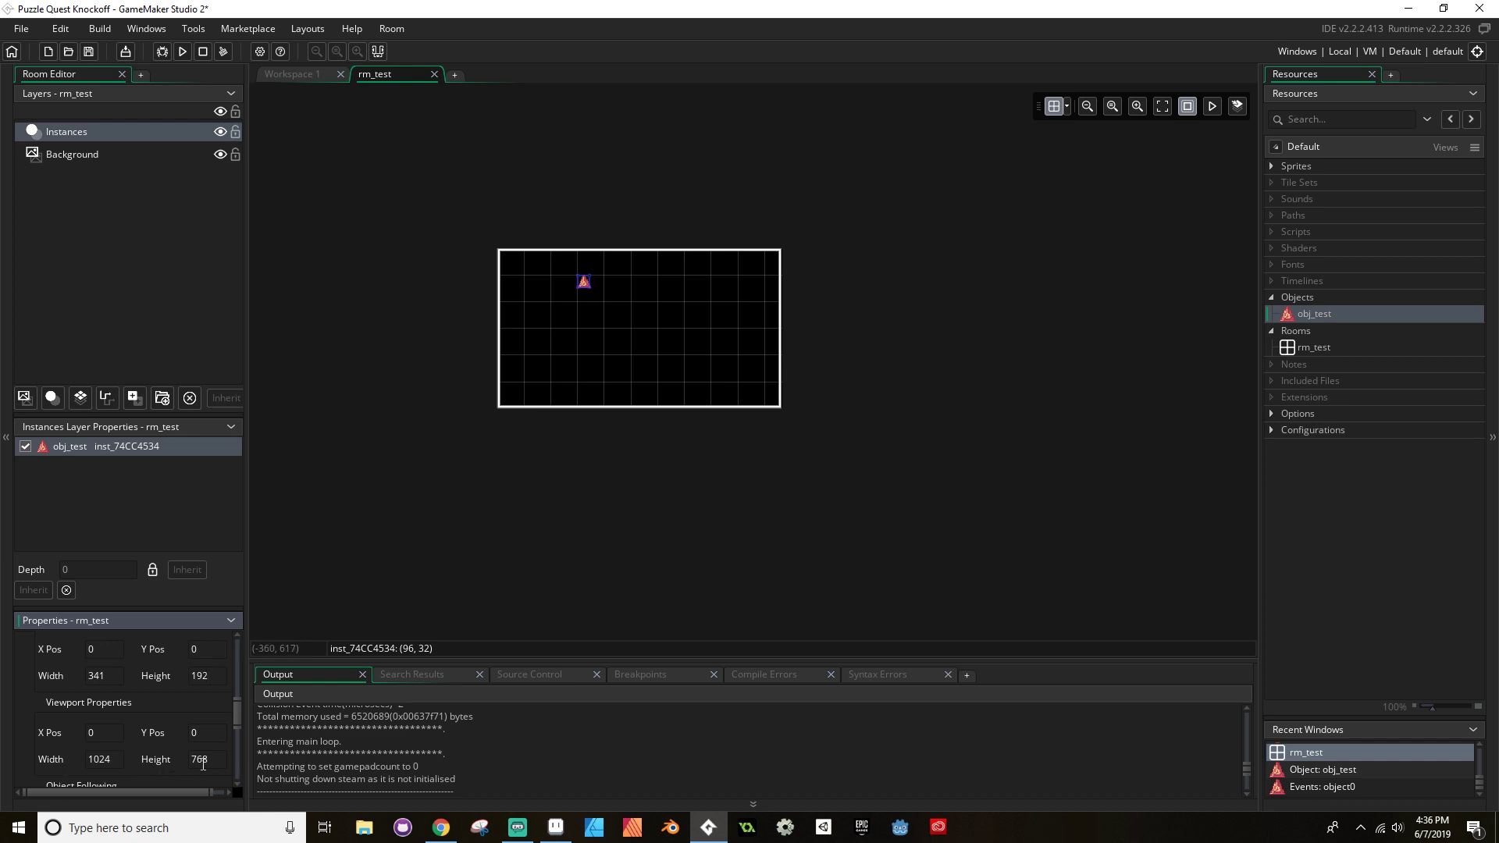
{"action": "left_click", "coordinate": [104, 763]}
{"action": "key", "text": "BackSpace"}
{"action": "key", "text": "BackSpace"}
{"action": "key", "text": "BackSpace"}
{"action": "key", "text": "BackSpace"}
{"action": "type", "text": "1920"}
{"action": "left_click", "coordinate": [202, 758]}
{"action": "key", "text": "BackSpace"}
{"action": "key", "text": "BackSpace"}
{"action": "key", "text": "BackSpace"}
{"action": "type", "text": "1080"}
Save the project and run the game with the new camera and viewport sizes
{"action": "left_click", "coordinate": [88, 51]}
{"action": "left_click", "coordinate": [193, 52]}
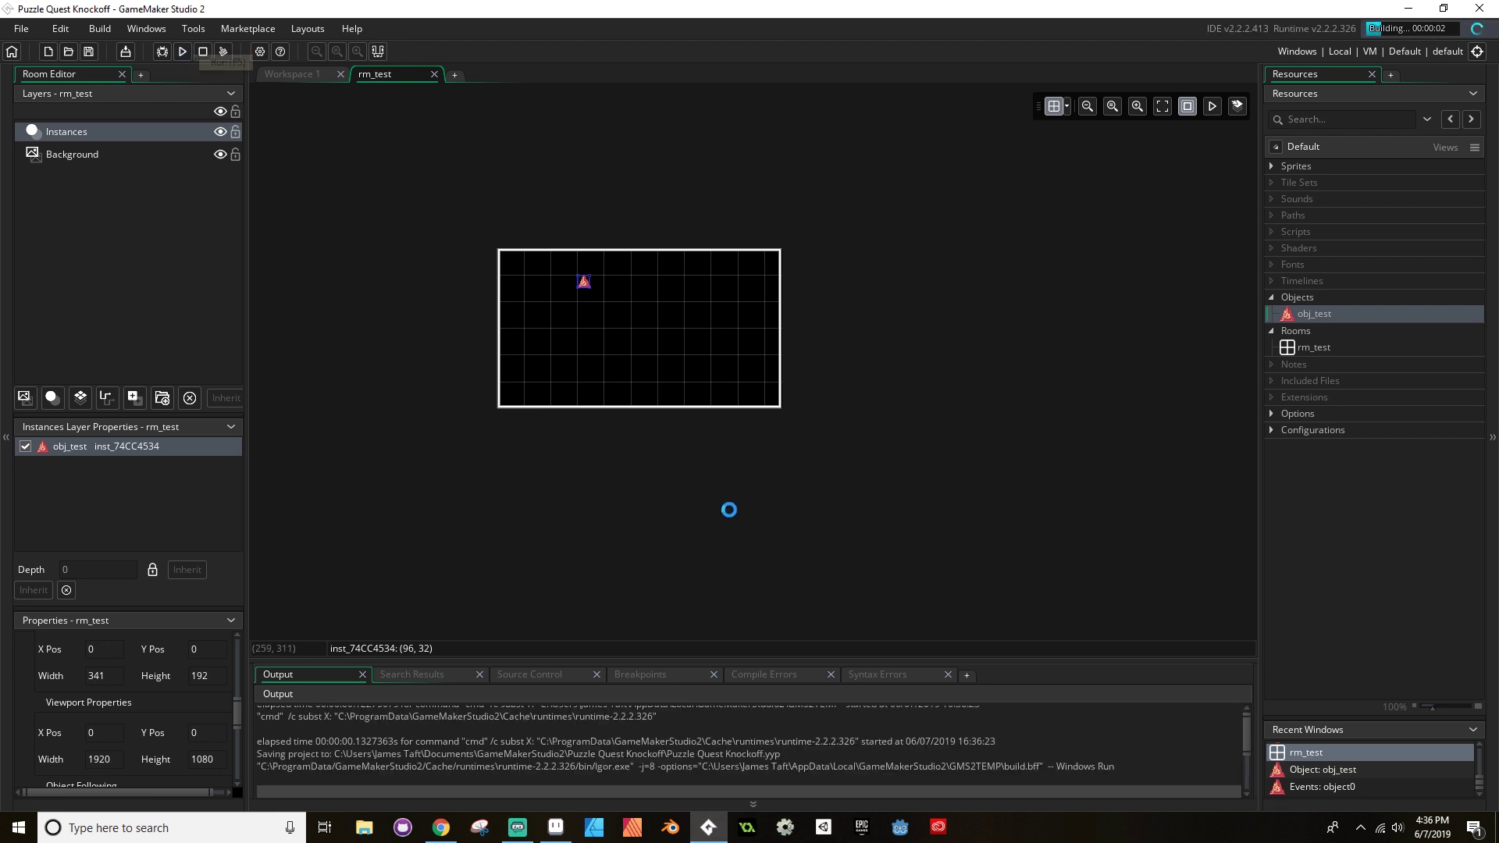